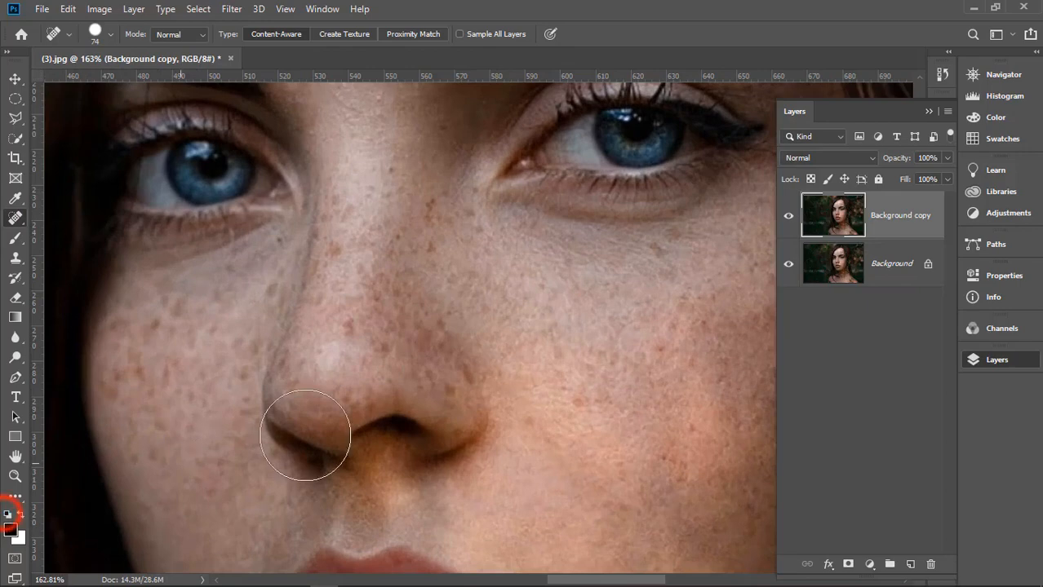
# Set the Spot Healing Brush to 10 px and heal freckles on the nose and the upper part of the image-right cheek.
pyautogui.moveTo(581, 328); pyautogui.dragTo(542, 331)
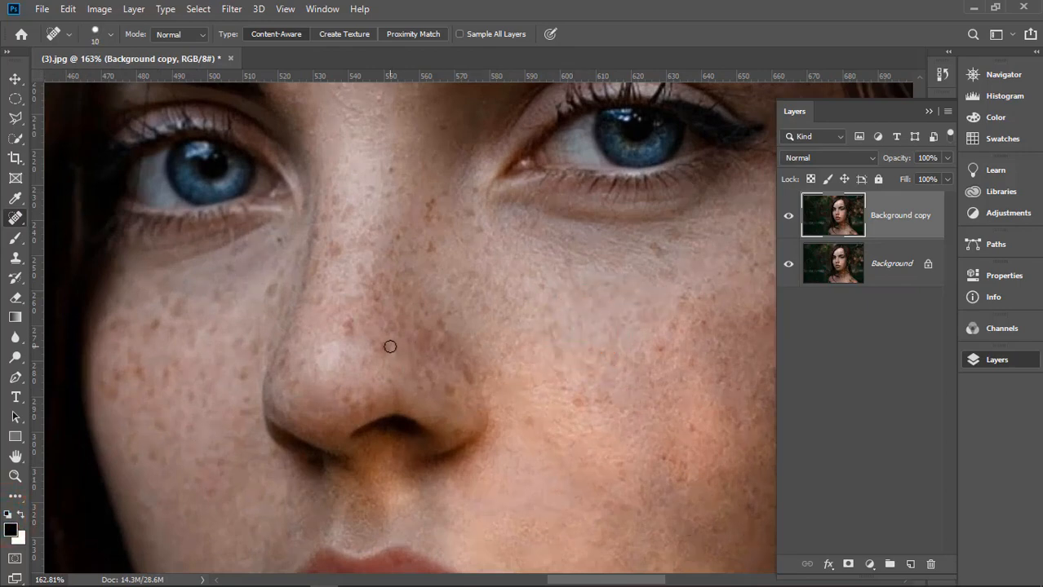
pyautogui.moveTo(390, 347); pyautogui.dragTo(387, 347)
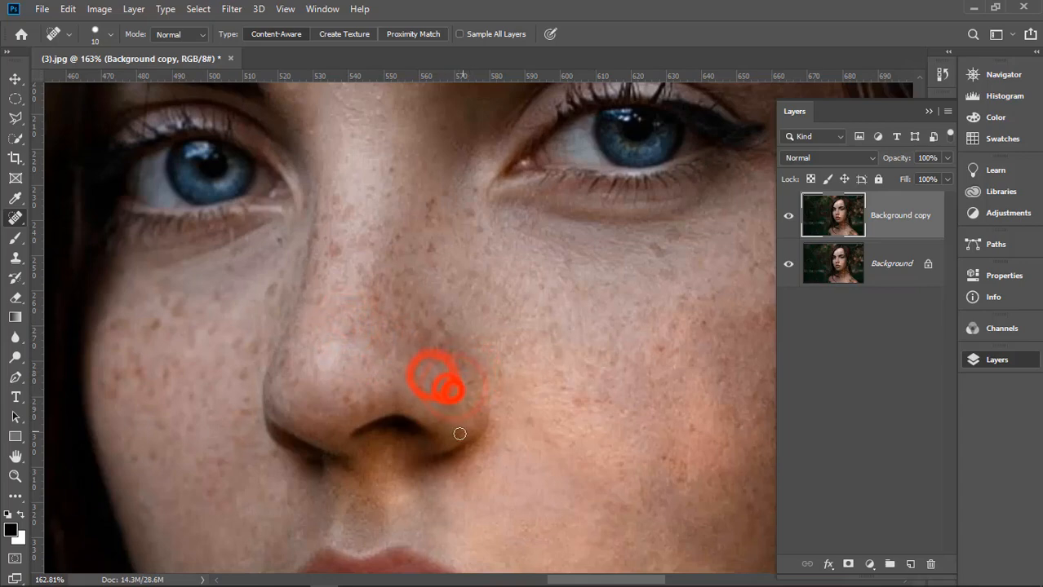
pyautogui.click(660, 247)
pyautogui.click(671, 275)
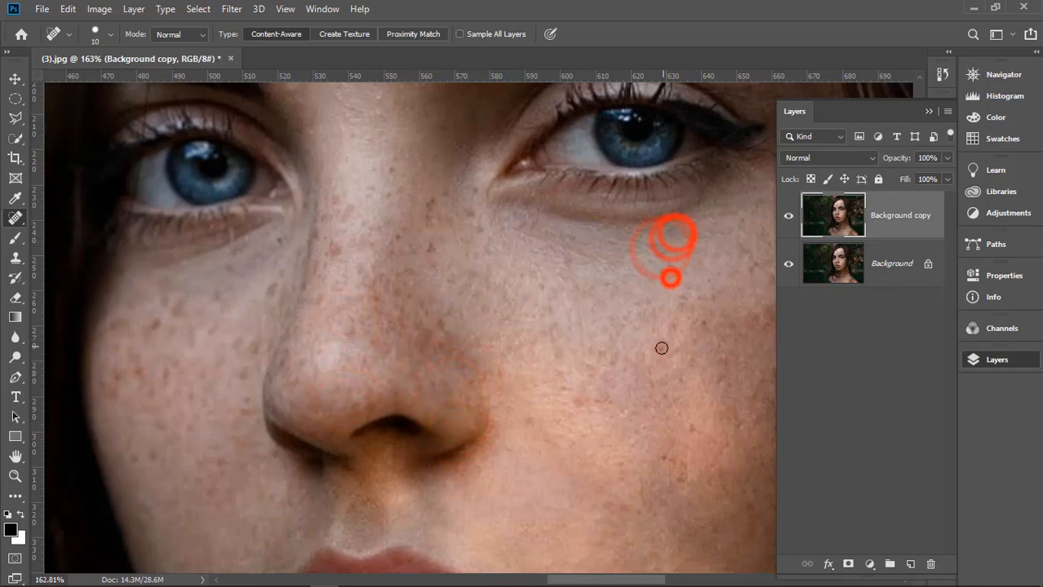
pyautogui.click(661, 347)
# Collapse the layer list to uncover the photo and heal freckles across the outer image-right cheek near the pine needles.
pyautogui.click(928, 111)
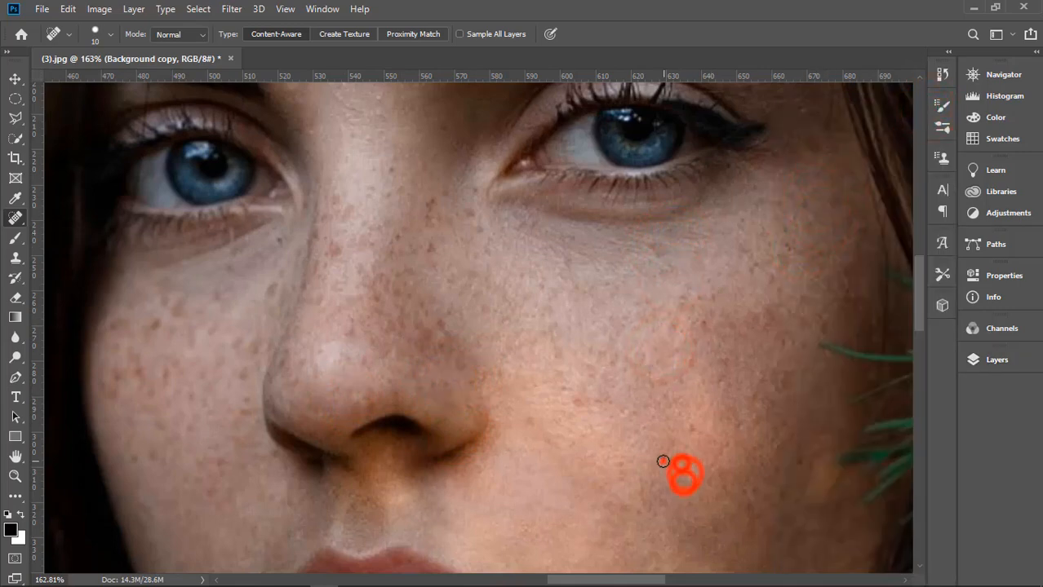
pyautogui.click(691, 425)
pyautogui.click(756, 425)
pyautogui.click(784, 429)
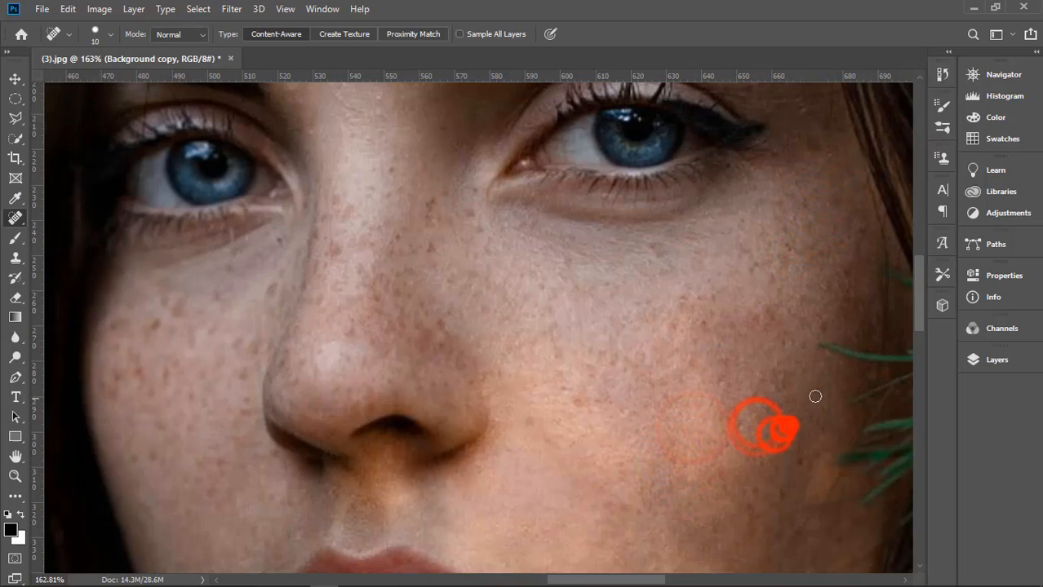
pyautogui.click(819, 329)
pyautogui.click(768, 315)
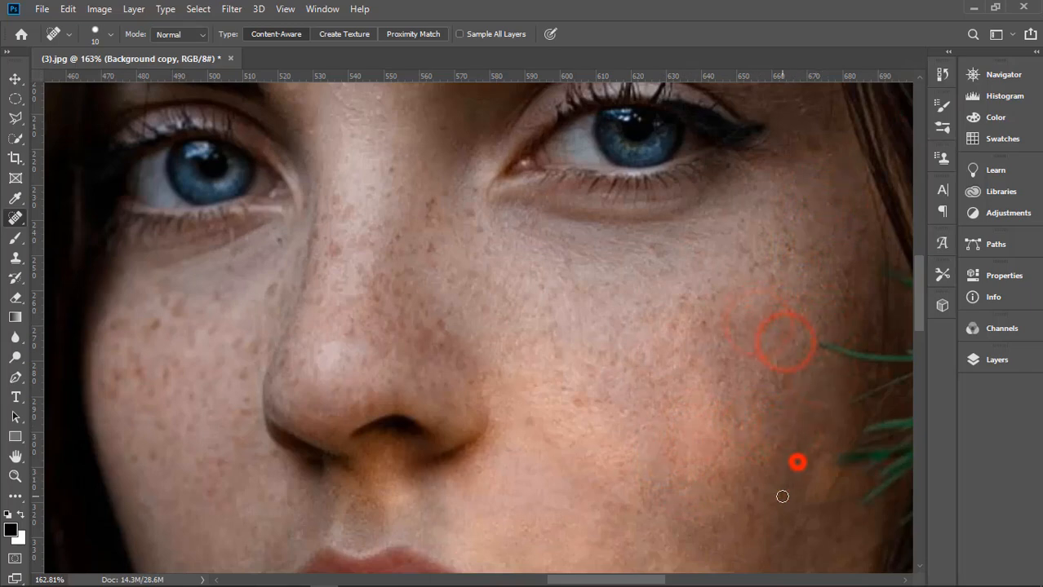
# Heal the freckles between the inner corner of the image-right eye and the nose bridge, continuing down the bridge.
pyautogui.click(466, 226)
pyautogui.click(474, 189)
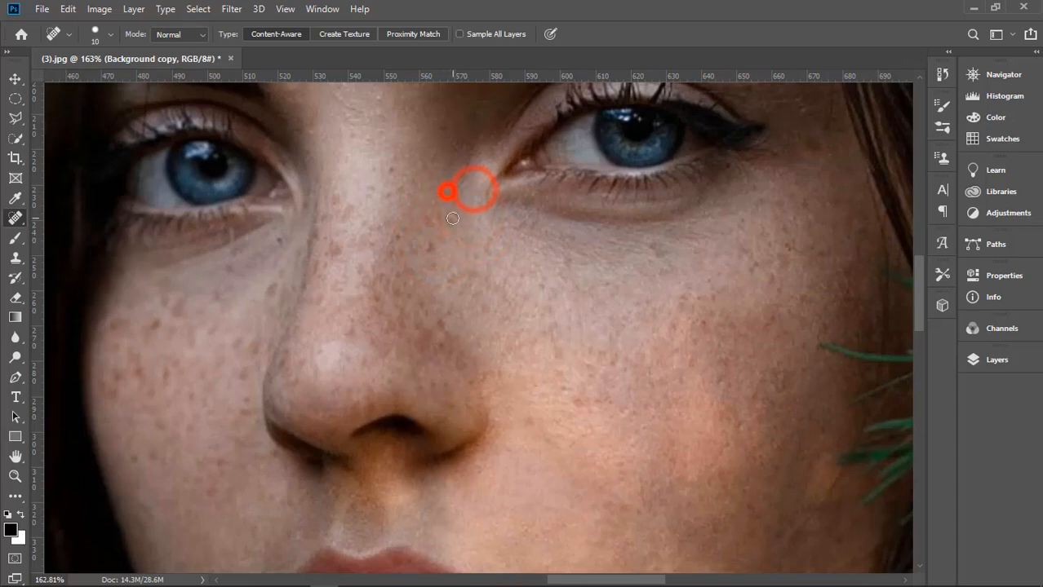
pyautogui.click(427, 218)
pyautogui.click(430, 243)
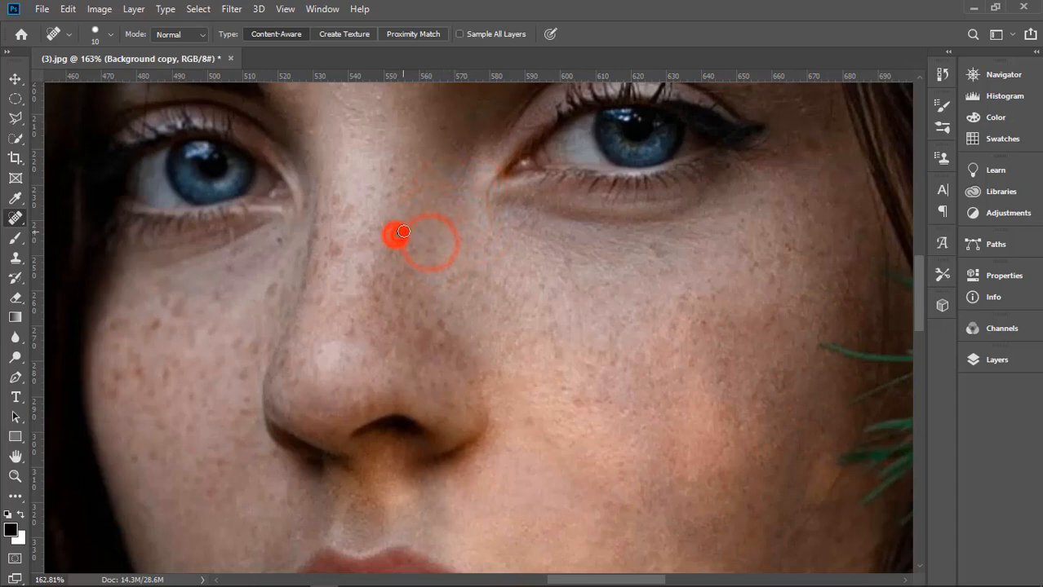
pyautogui.click(425, 245)
pyautogui.click(395, 243)
pyautogui.click(383, 275)
pyautogui.click(380, 299)
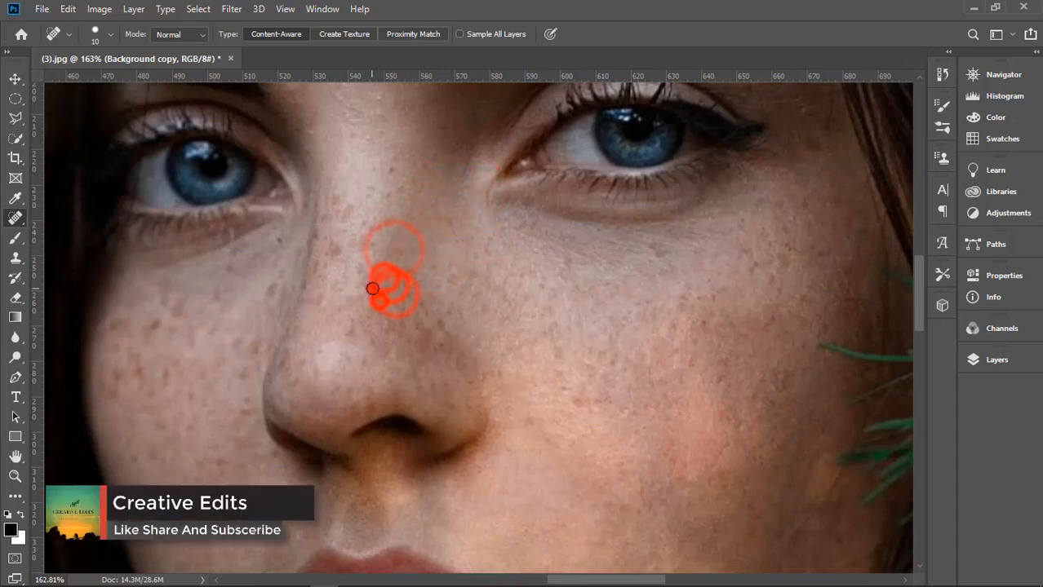
# Heal the freckles on the image-right side of the nose, above the nose tip and along the bridge's image-left edge.
pyautogui.click(421, 333)
pyautogui.click(441, 325)
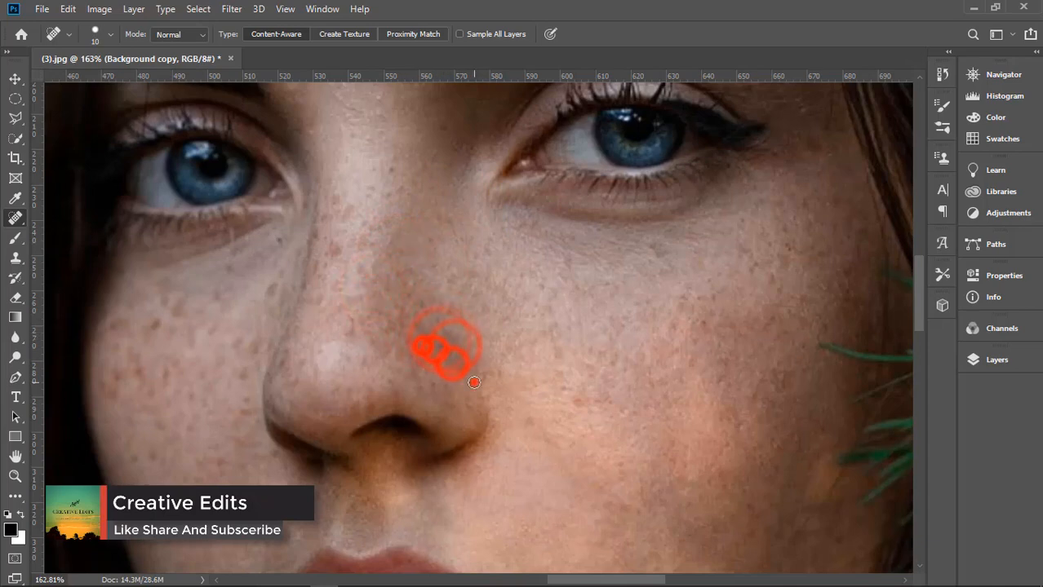
pyautogui.click(451, 387)
pyautogui.click(349, 326)
pyautogui.click(334, 249)
pyautogui.click(345, 216)
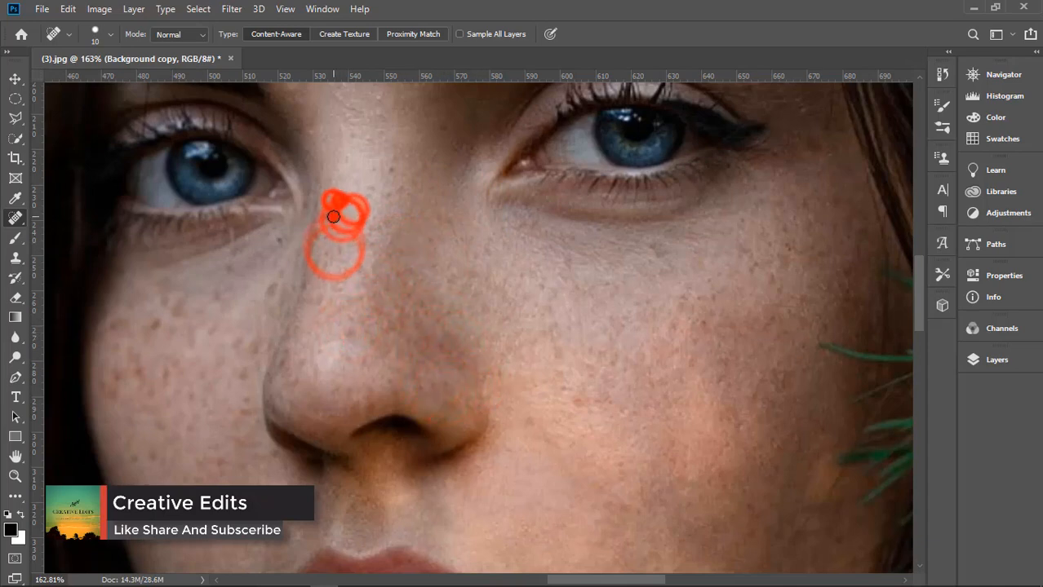
pyautogui.click(319, 221)
# Reduce the healing brush to 8 px and remove the small spots on the upper nose bridge between the eyes.
pyautogui.moveTo(360, 306); pyautogui.dragTo(351, 307)
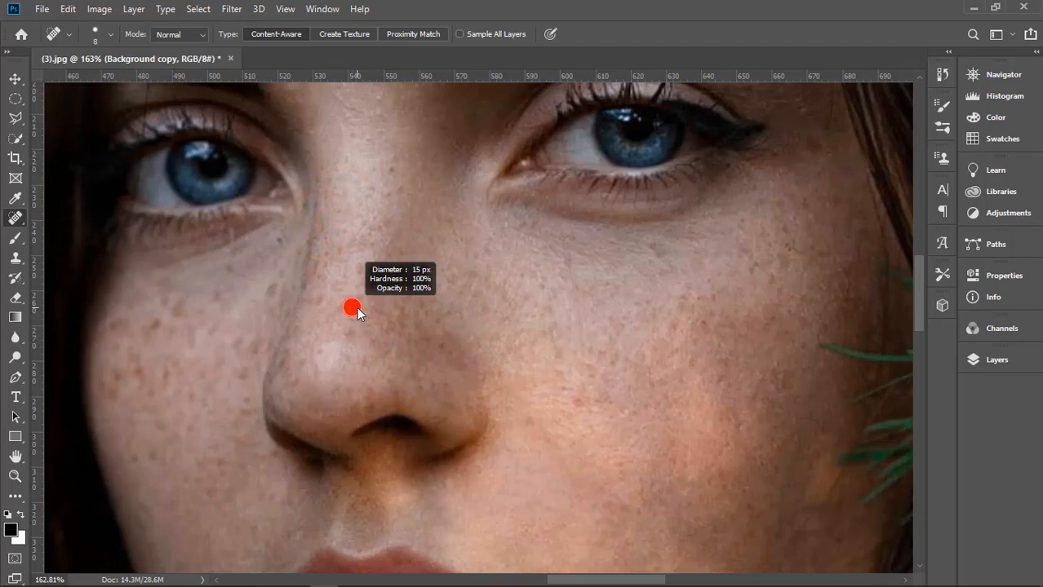
pyautogui.click(394, 164)
pyautogui.click(443, 129)
pyautogui.moveTo(390, 186); pyautogui.dragTo(371, 204)
pyautogui.click(397, 152)
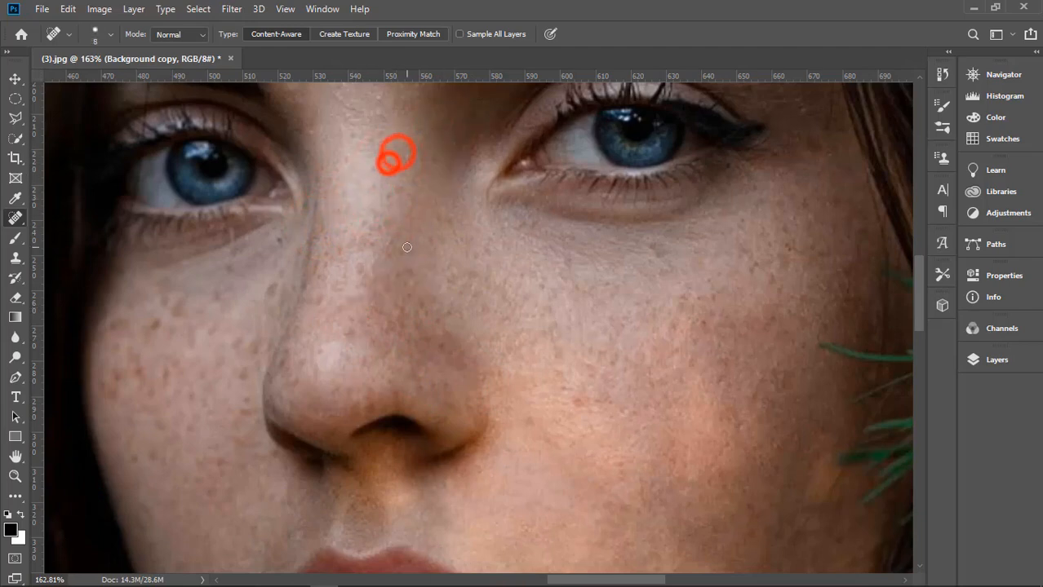
# Enlarge the healing brush to 13 px and heal the remaining freckles around the nose tip, nostrils and lower bridge.
pyautogui.moveTo(344, 326); pyautogui.dragTo(348, 330)
pyautogui.click(349, 335)
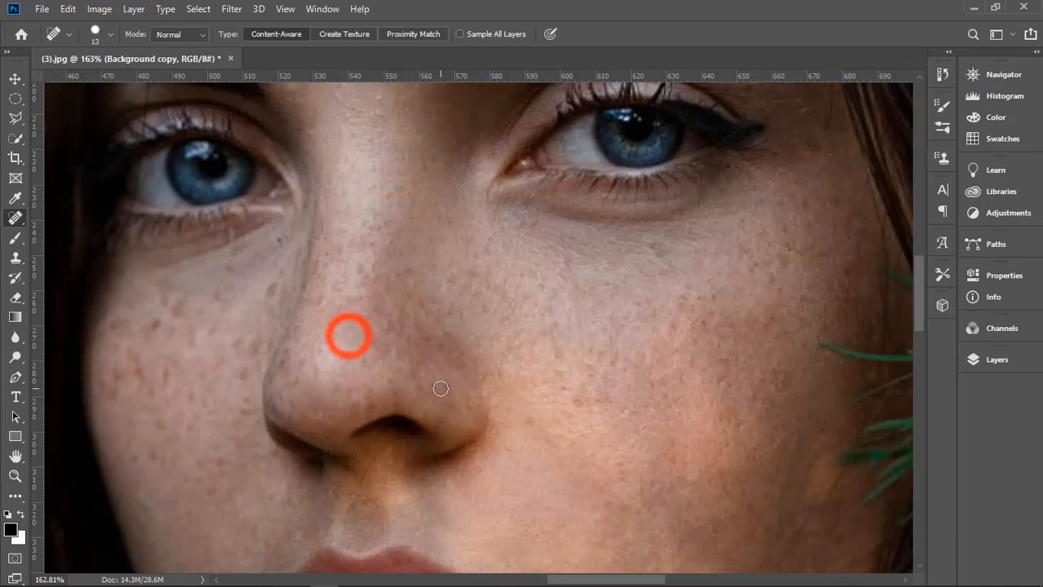
pyautogui.click(297, 369)
pyautogui.click(371, 367)
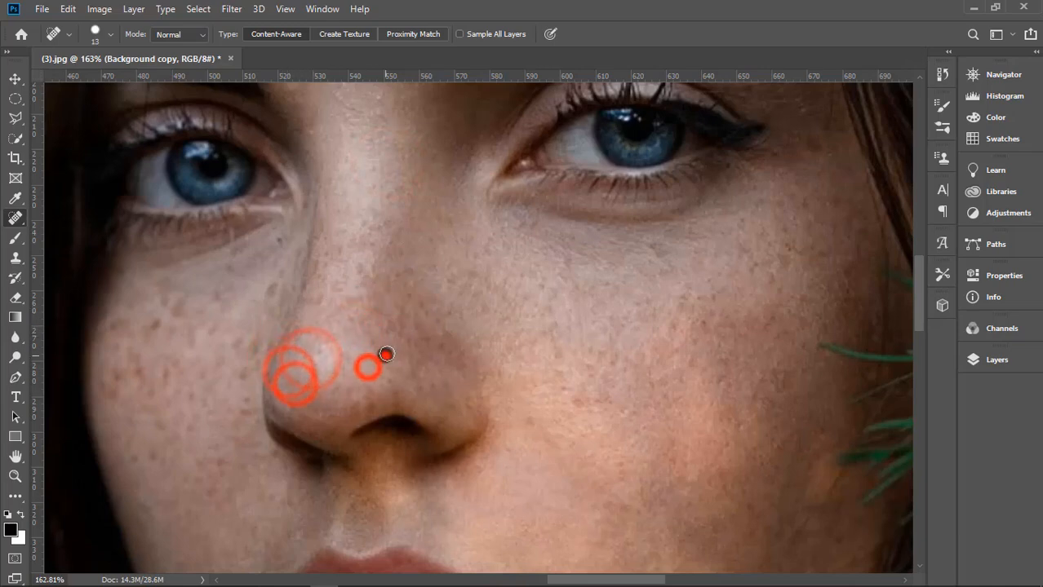
pyautogui.click(386, 353)
pyautogui.click(395, 397)
pyautogui.click(382, 298)
pyautogui.click(425, 310)
# Heal spots below the image-left eye, then use a 10 px brush on freckles across the cheek beside the nose.
pyautogui.click(220, 293)
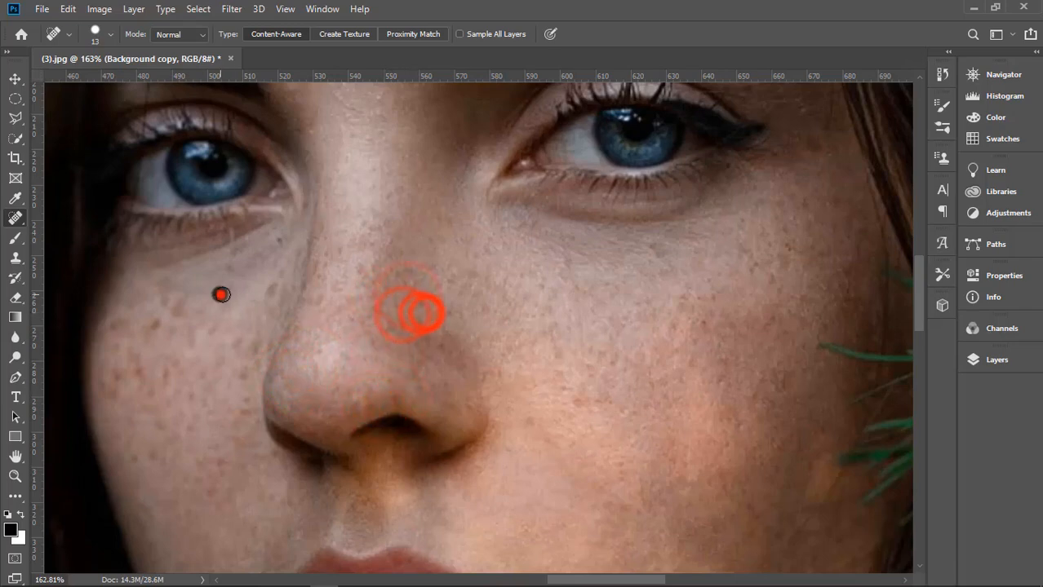
pyautogui.click(273, 289)
pyautogui.press('[')
pyautogui.click(260, 349)
pyautogui.click(240, 343)
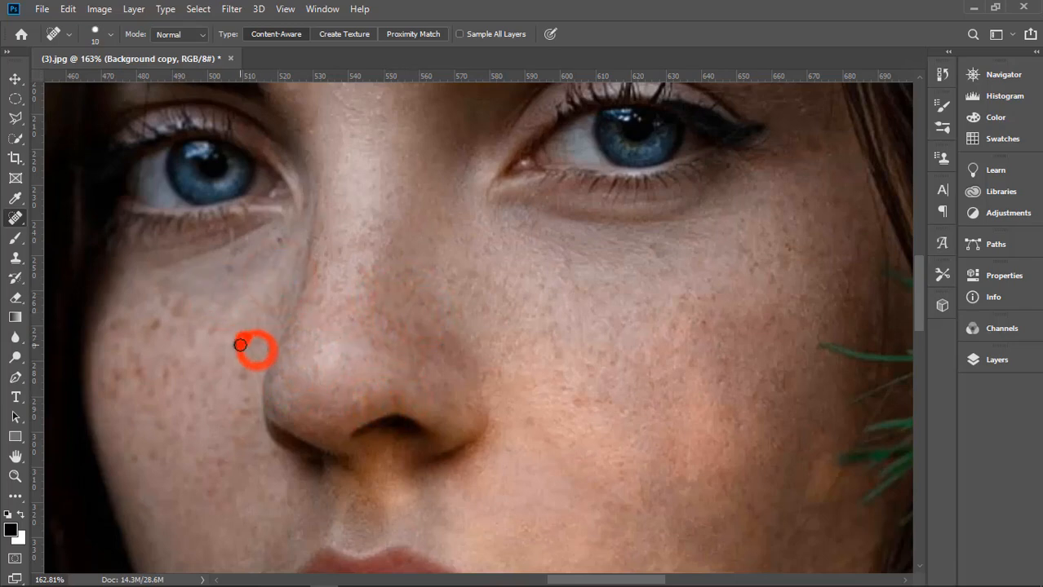
pyautogui.click(246, 376)
pyautogui.click(251, 403)
pyautogui.click(193, 334)
pyautogui.click(173, 304)
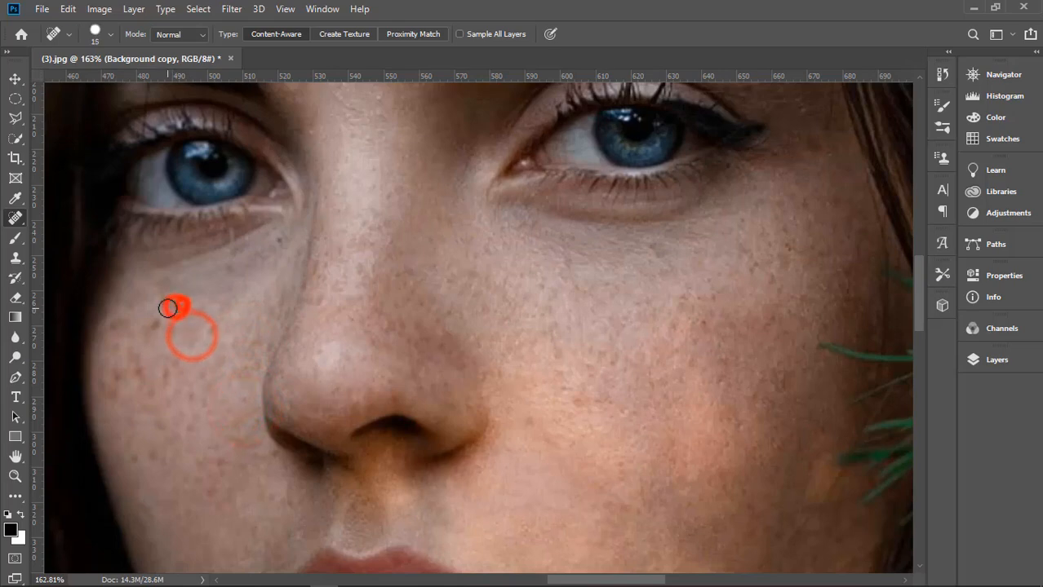
# Enlarge the healing brush to 15 px and heal the freckles on the upper and outer image-left cheek.
pyautogui.press(']')
pyautogui.click(161, 283)
pyautogui.click(166, 291)
pyautogui.click(156, 319)
pyautogui.click(122, 327)
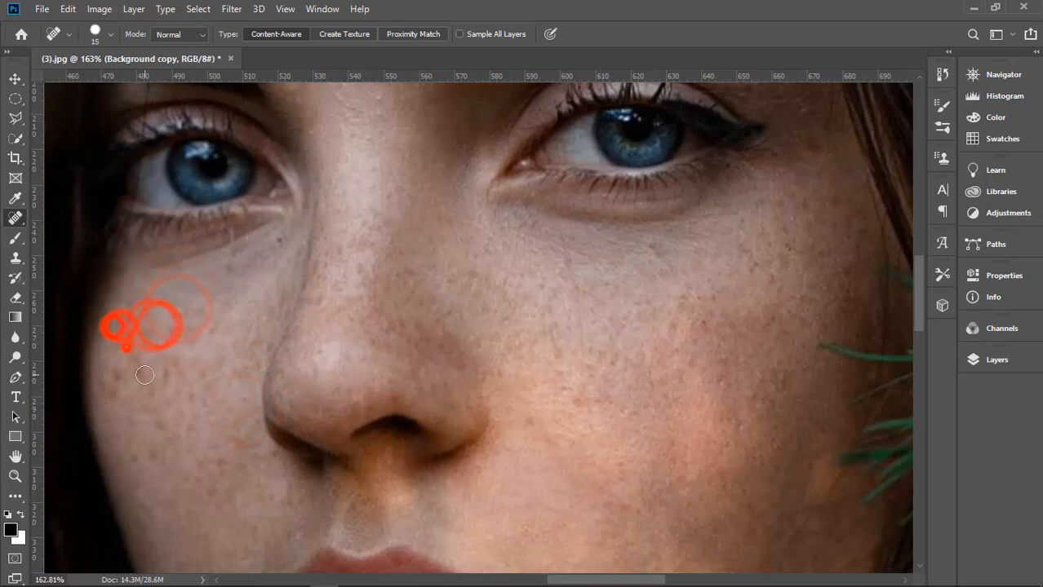
pyautogui.click(124, 341)
pyautogui.click(142, 372)
pyautogui.click(119, 376)
pyautogui.click(139, 349)
pyautogui.click(173, 371)
# Heal the freckles on the lower and middle image-left cheek, plus a leftover spot beside the nose.
pyautogui.click(137, 459)
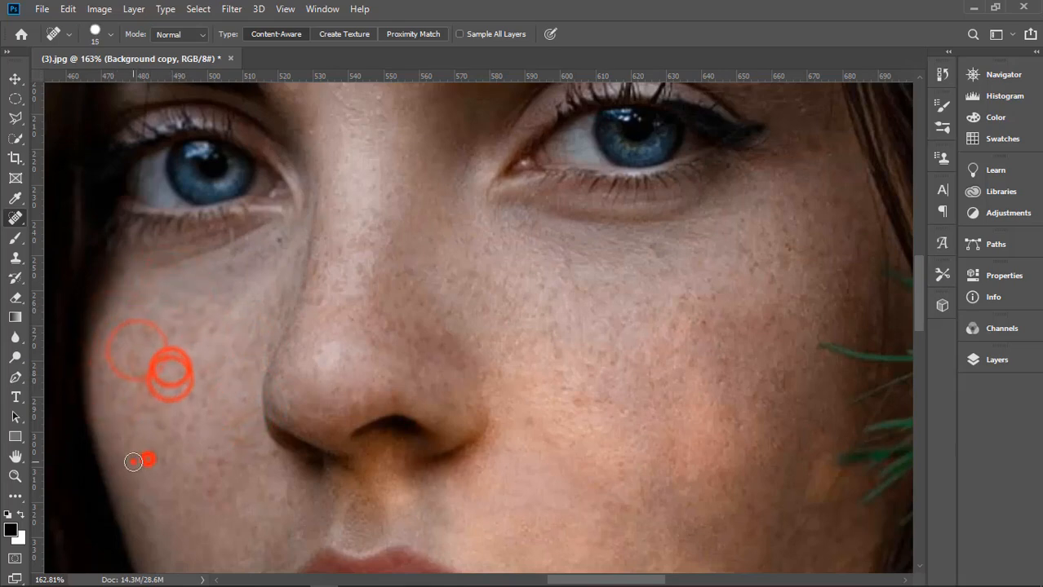
pyautogui.click(163, 465)
pyautogui.click(160, 430)
pyautogui.click(175, 439)
pyautogui.click(167, 382)
pyautogui.click(189, 376)
pyautogui.click(199, 404)
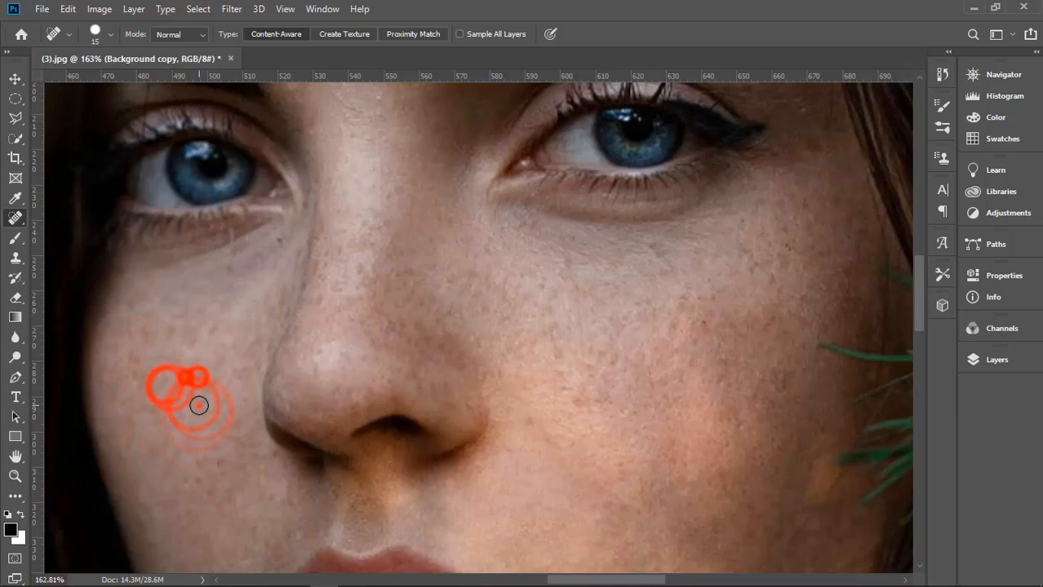
pyautogui.click(211, 325)
# Heal leftover spots on the side of the nose and on the image-right cheek next to it.
pyautogui.click(400, 328)
pyautogui.click(414, 357)
pyautogui.click(565, 382)
pyautogui.click(575, 401)
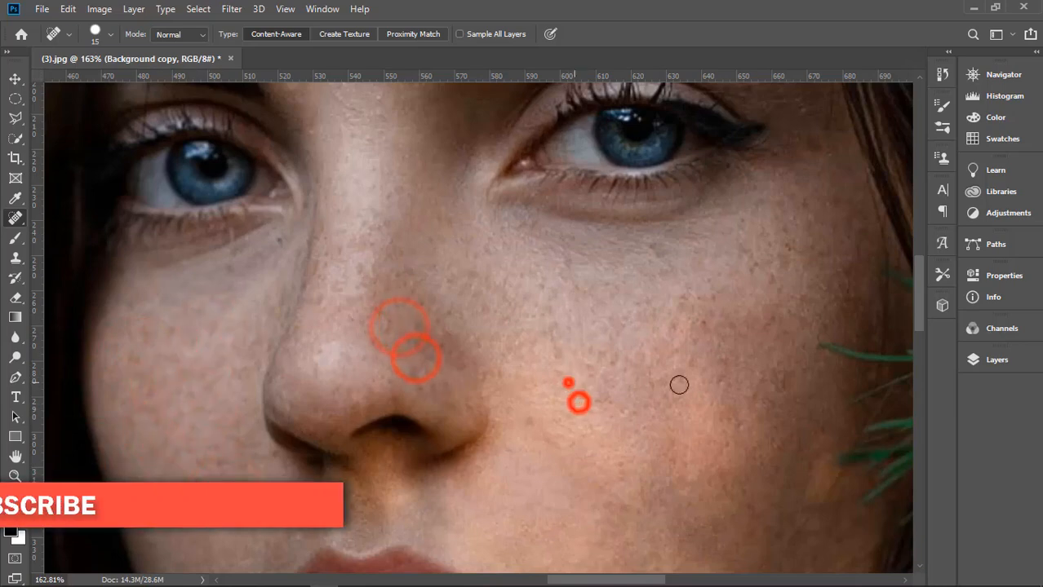
# Heal the spots beside and beneath the outer corner of the image-right eye and on the cheek below.
pyautogui.click(704, 325)
pyautogui.click(787, 219)
pyautogui.click(763, 200)
pyautogui.click(793, 202)
pyautogui.click(813, 204)
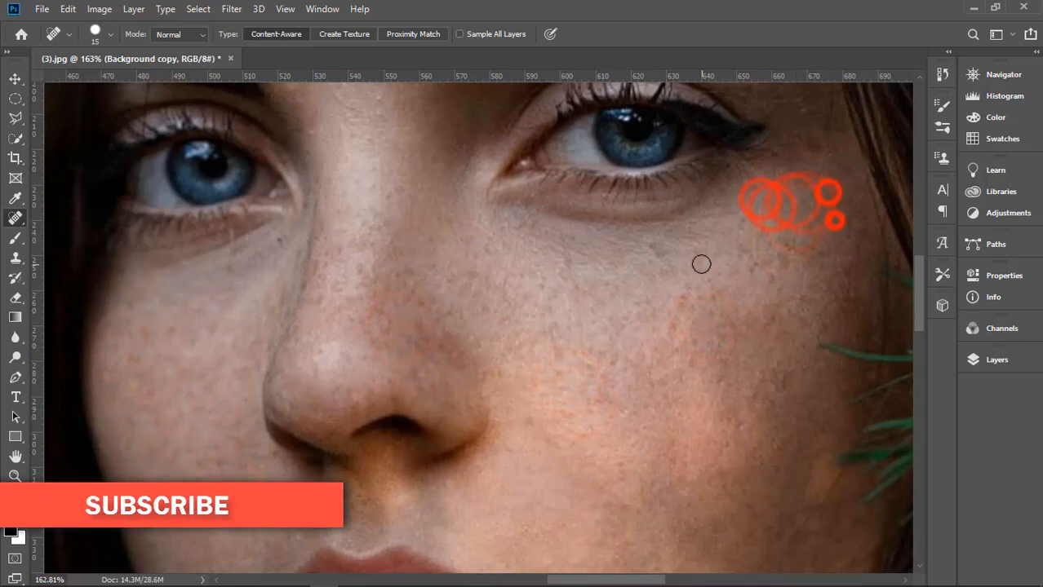
pyautogui.click(647, 246)
pyautogui.click(668, 253)
pyautogui.click(679, 305)
pyautogui.click(665, 332)
# Heal the dark spots on the lower image-right cheek toward the jawline.
pyautogui.scroll(-5, 677, 342)
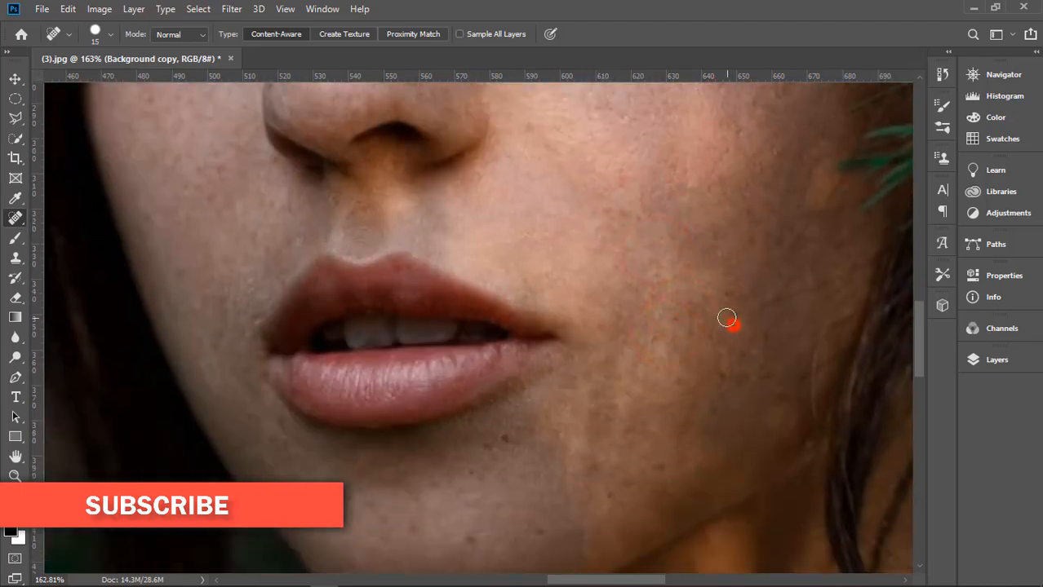
pyautogui.click(734, 363)
pyautogui.click(764, 368)
pyautogui.click(768, 336)
pyautogui.click(783, 401)
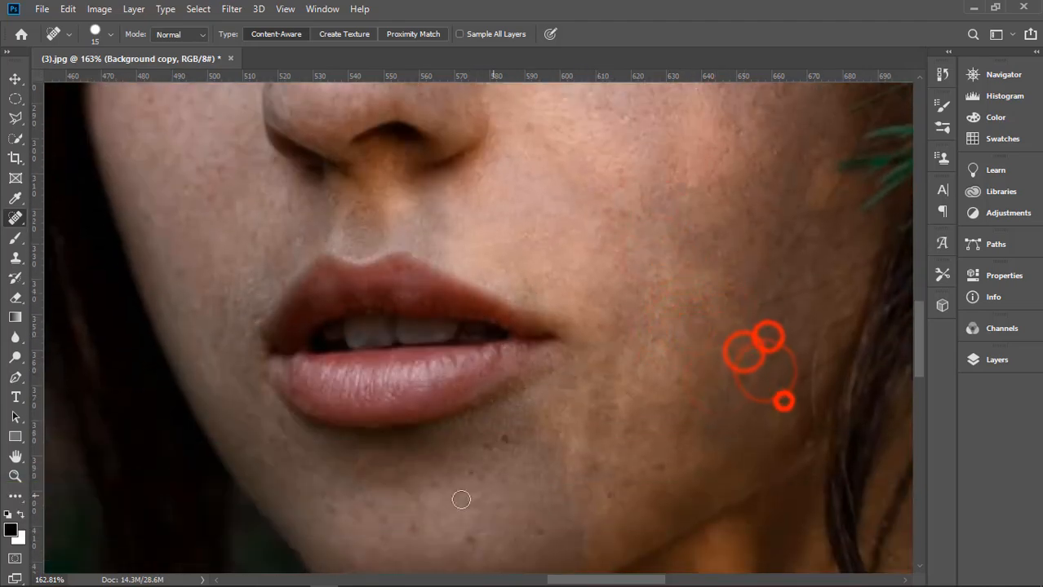
# Heal the blemishes across the chin below the lower lip.
pyautogui.click(431, 485)
pyautogui.click(419, 531)
pyautogui.click(390, 524)
pyautogui.click(366, 523)
pyautogui.click(341, 509)
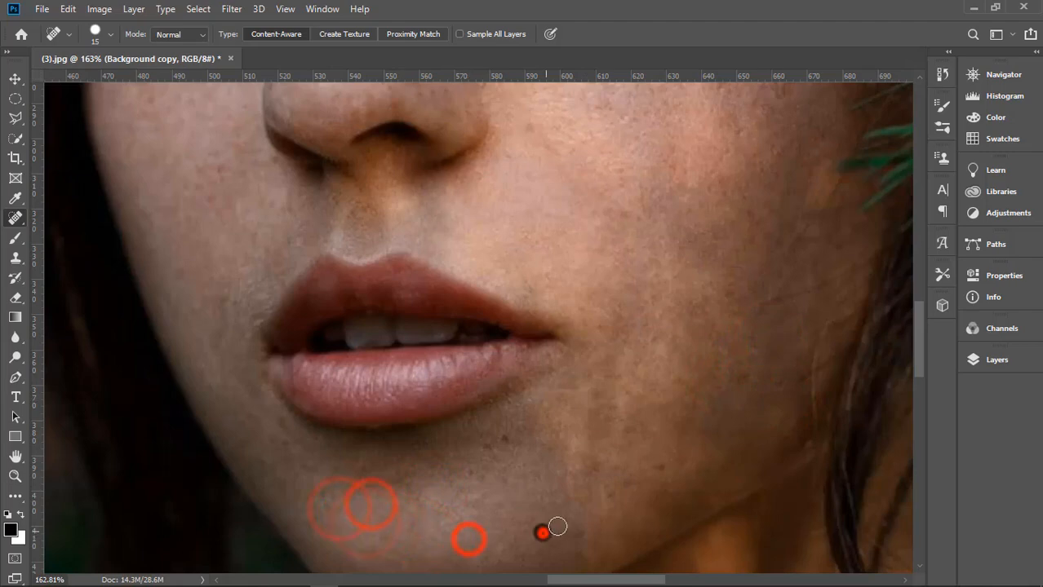
# Heal the spots on the image-left cheek beside the mouth and nostril, up to the cheek's outer edge.
pyautogui.click(212, 337)
pyautogui.scroll(2, 245, 322)
pyautogui.click(216, 237)
pyautogui.click(196, 267)
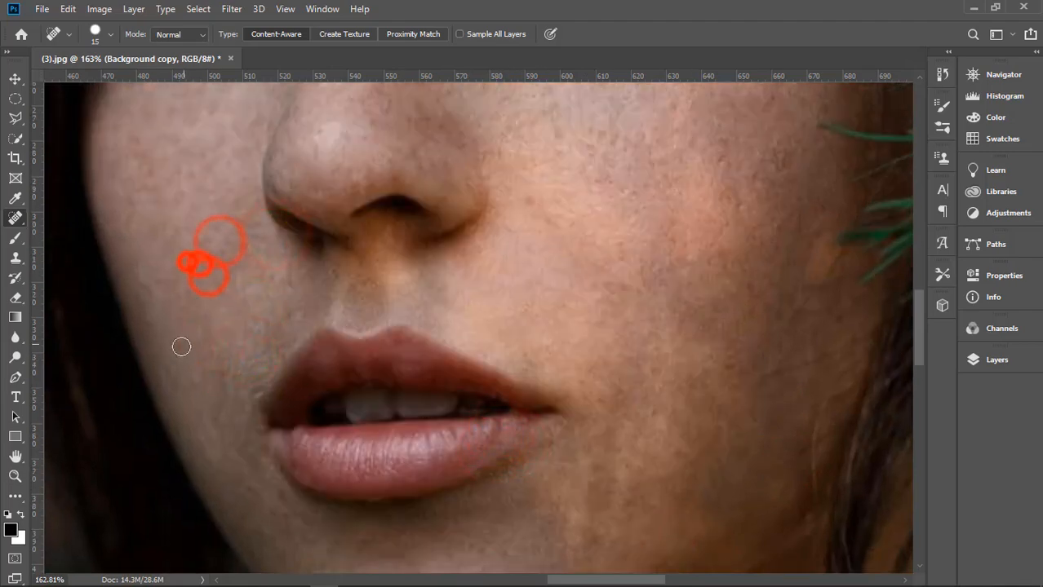
pyautogui.click(172, 346)
pyautogui.click(151, 174)
pyautogui.click(160, 161)
# Heal the spots near the top of the nose bridge and on the forehead.
pyautogui.scroll(2, 305, 305)
pyautogui.scroll(10, 304, 304)
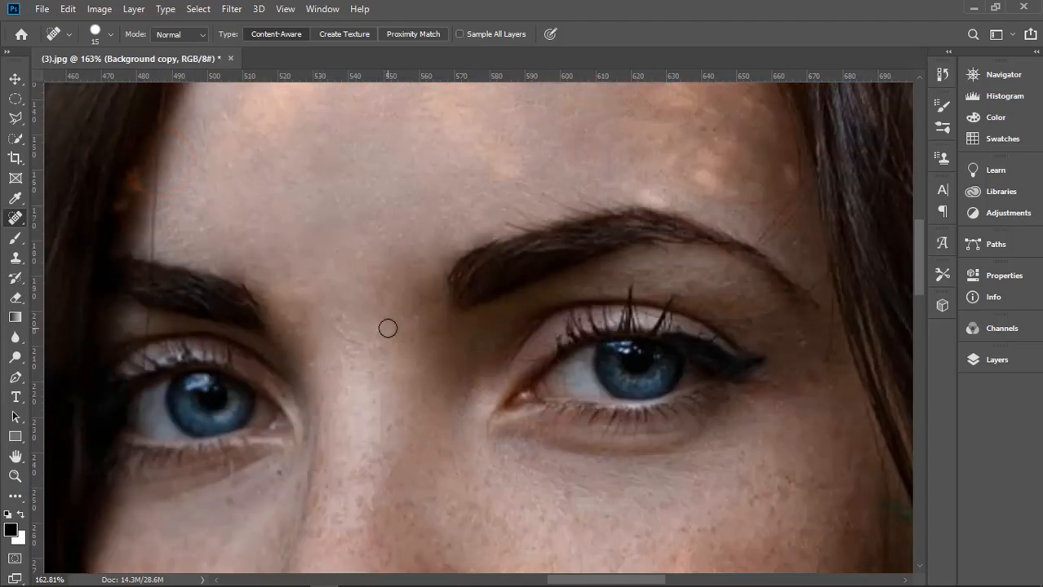
pyautogui.click(307, 365)
pyautogui.scroll(5, 483, 292)
pyautogui.click(407, 163)
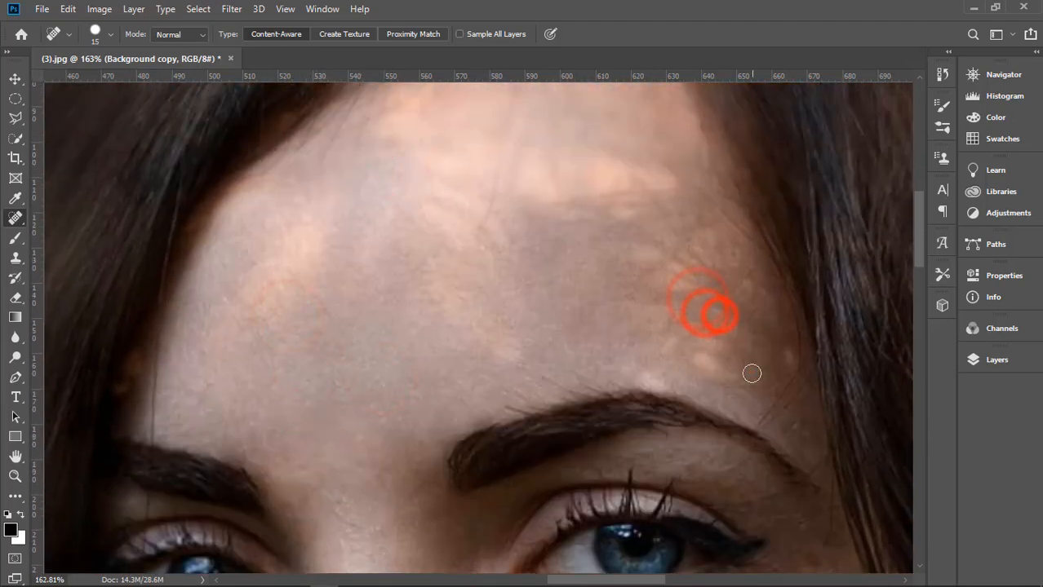
# Heal the remaining marks under the image-left eye and across the upper cheek below it.
pyautogui.scroll(-9, 461, 384)
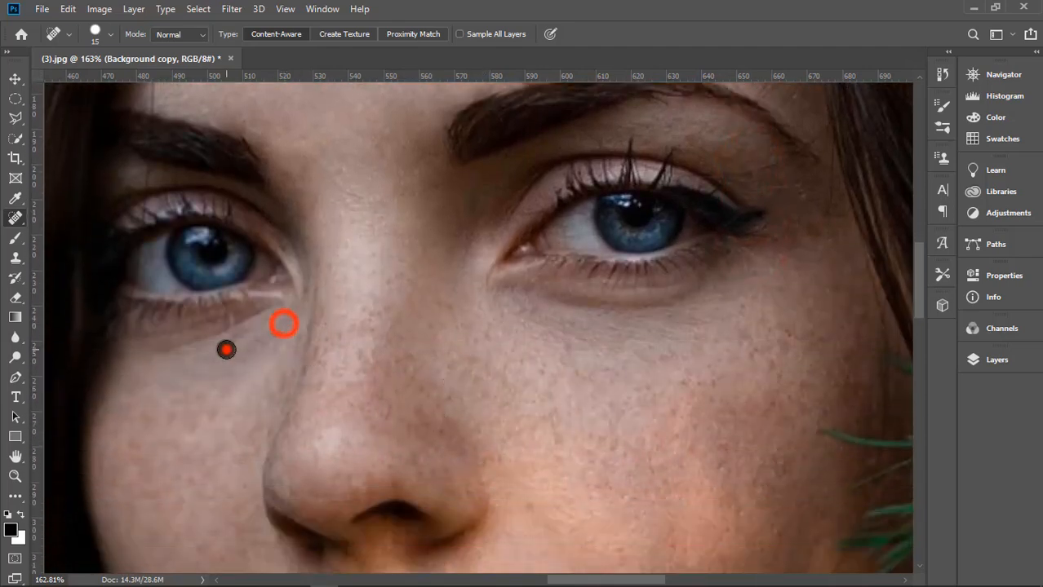
pyautogui.click(226, 349)
pyautogui.scroll(-2, 226, 349)
pyautogui.click(155, 353)
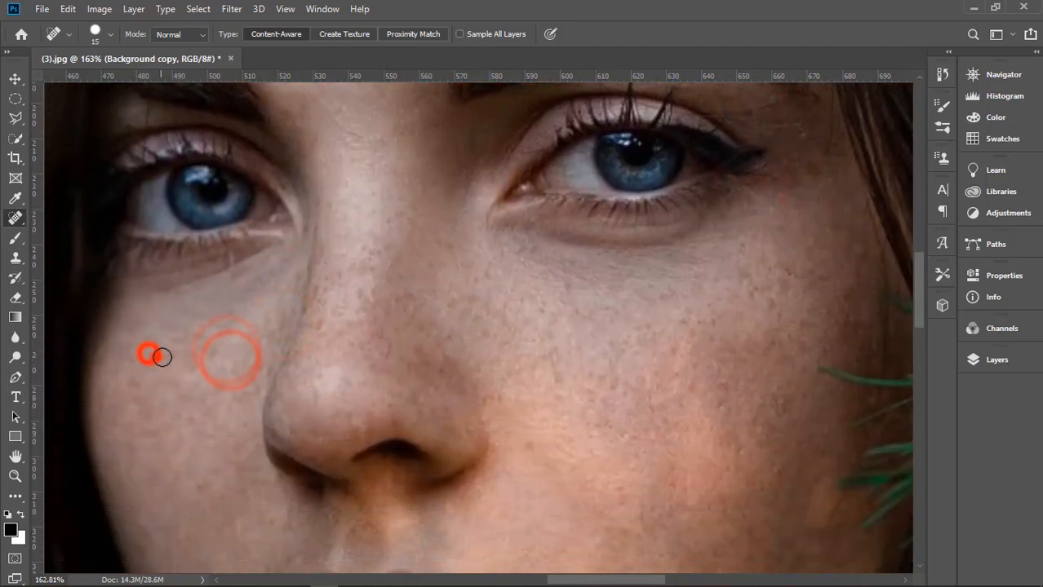
pyautogui.click(187, 367)
pyautogui.click(210, 355)
pyautogui.click(181, 337)
pyautogui.click(244, 321)
# Heal the last visible freckles on the nose's image-right side, lower bridge and tip.
pyautogui.click(437, 365)
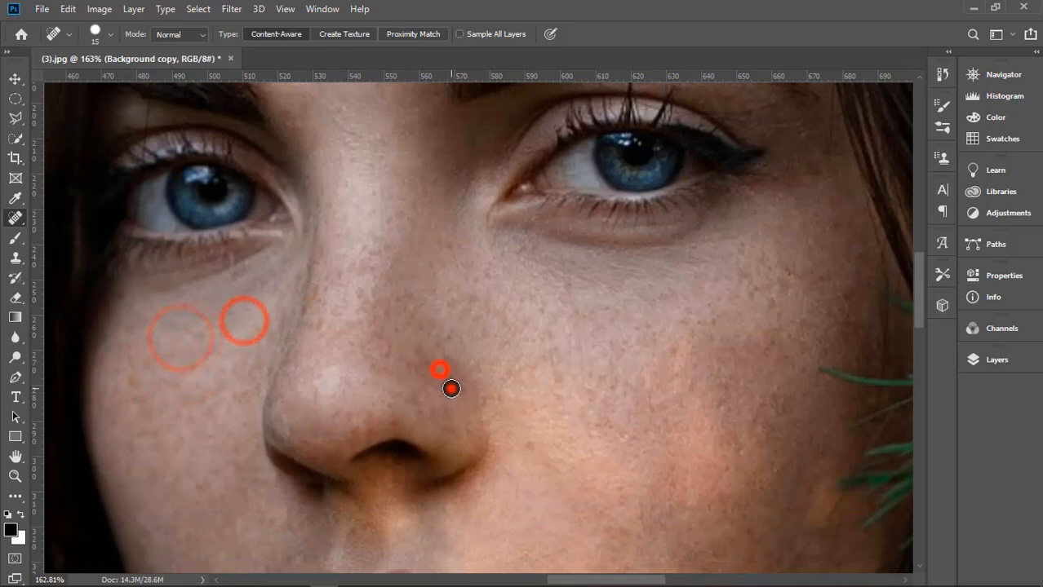
pyautogui.click(449, 387)
pyautogui.click(419, 349)
pyautogui.click(399, 328)
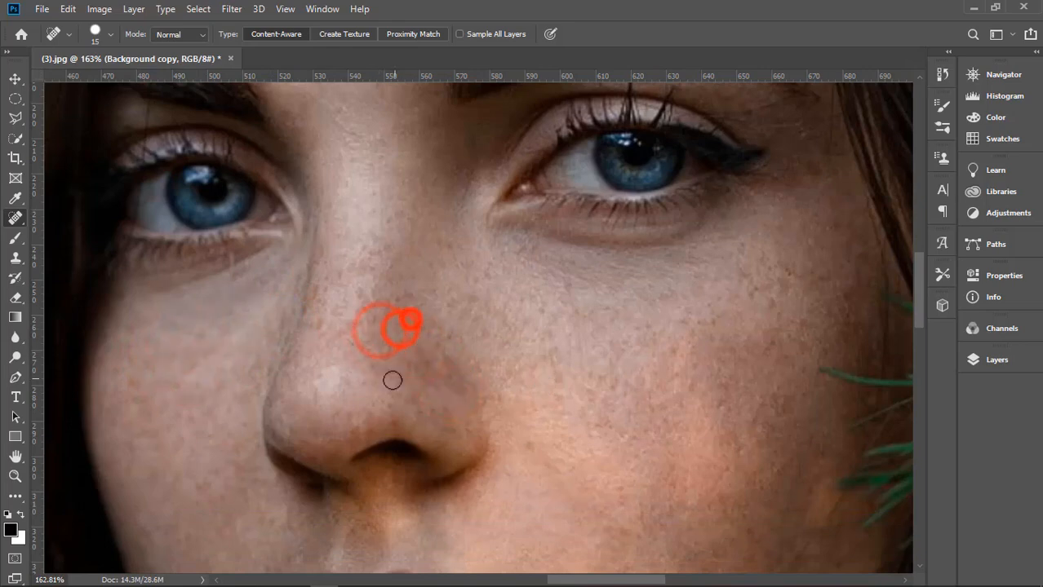
pyautogui.click(386, 378)
pyautogui.click(368, 356)
pyautogui.click(421, 412)
# Examine the healed skin from nose down to the neck and shoulder, and then the whole portrait.
pyautogui.press('[')
pyautogui.scroll(-2, 449, 422)
pyautogui.scroll(-20, 449, 422)
pyautogui.press('[')
pyautogui.press('[')
pyautogui.press('[')
pyautogui.press('[')
pyautogui.press('[')
pyautogui.press('[')
pyautogui.press('[')
pyautogui.press('[')
pyautogui.press('[')
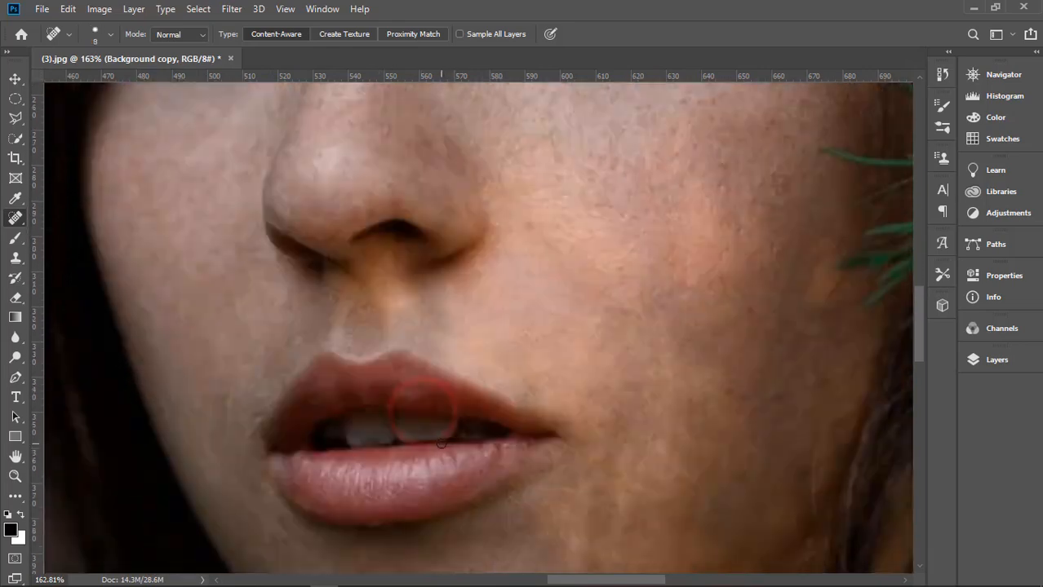
pyautogui.scroll(-10, 496, 435)
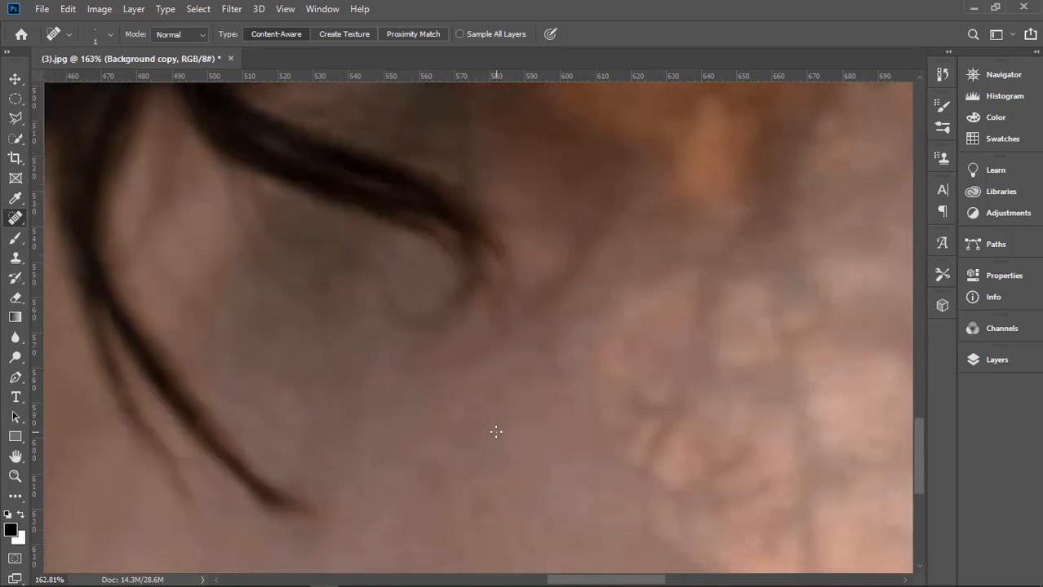
pyautogui.scroll(-6, 496, 427)
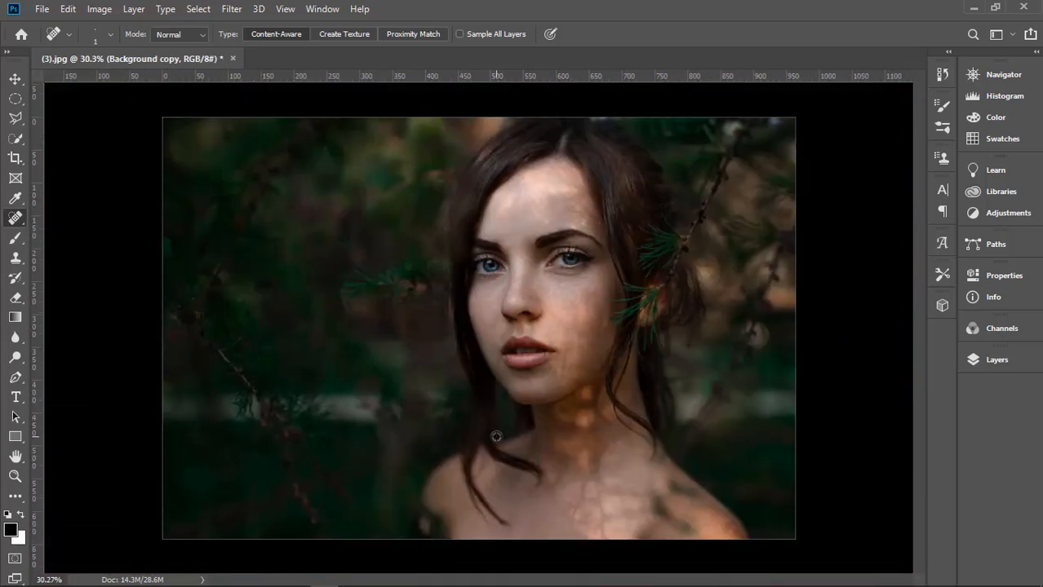
pyautogui.scroll(-1, 496, 437)
pyautogui.scroll(2, 480, 426)
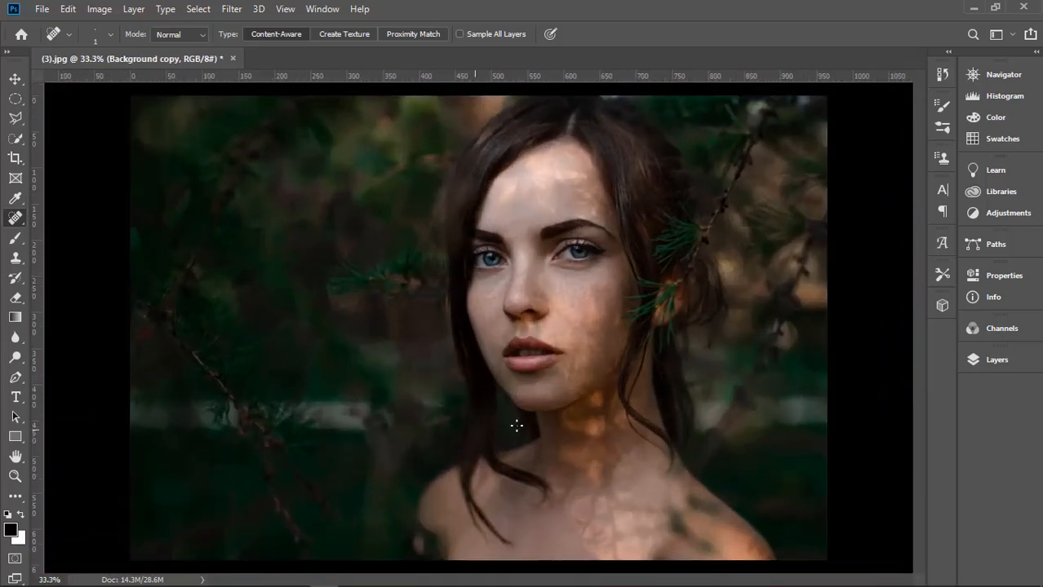
# Duplicate the healed Background copy layer and invert the duplicate's colours.
pyautogui.click(977, 361)
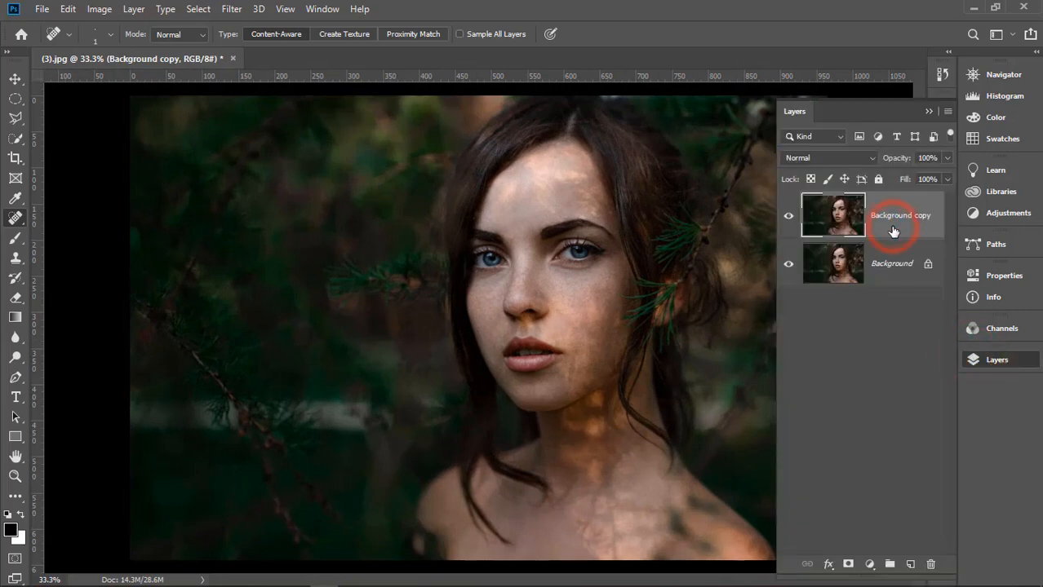
pyautogui.moveTo(892, 230); pyautogui.dragTo(910, 563)
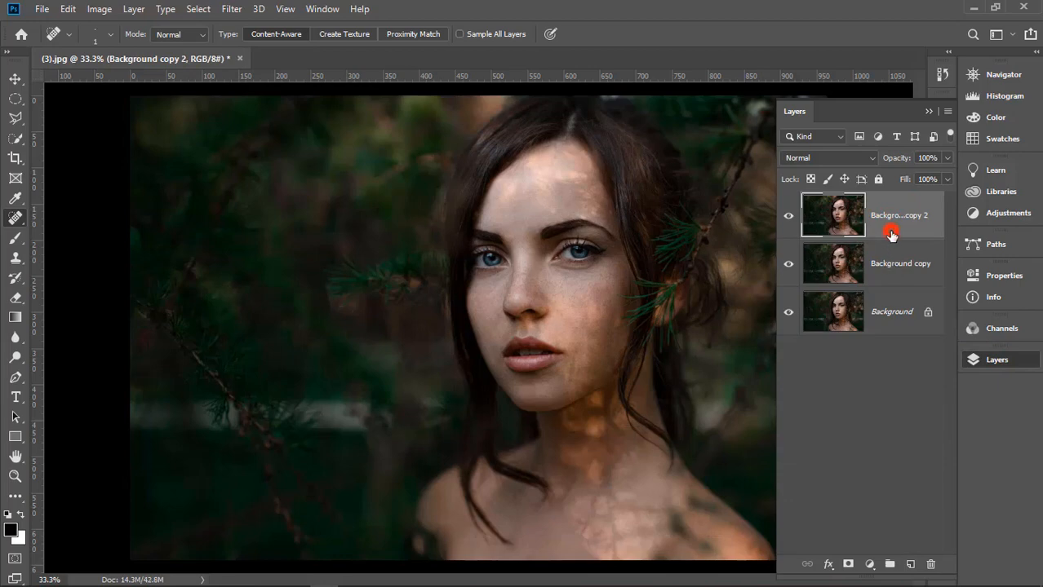
pyautogui.hotkey('ctrl', 'i')
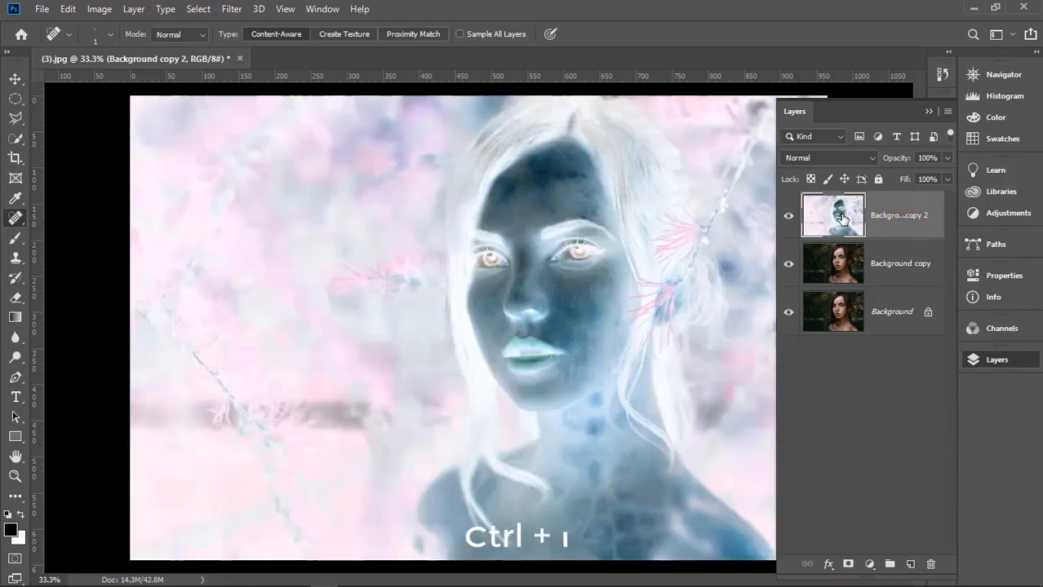
pyautogui.click(235, 10)
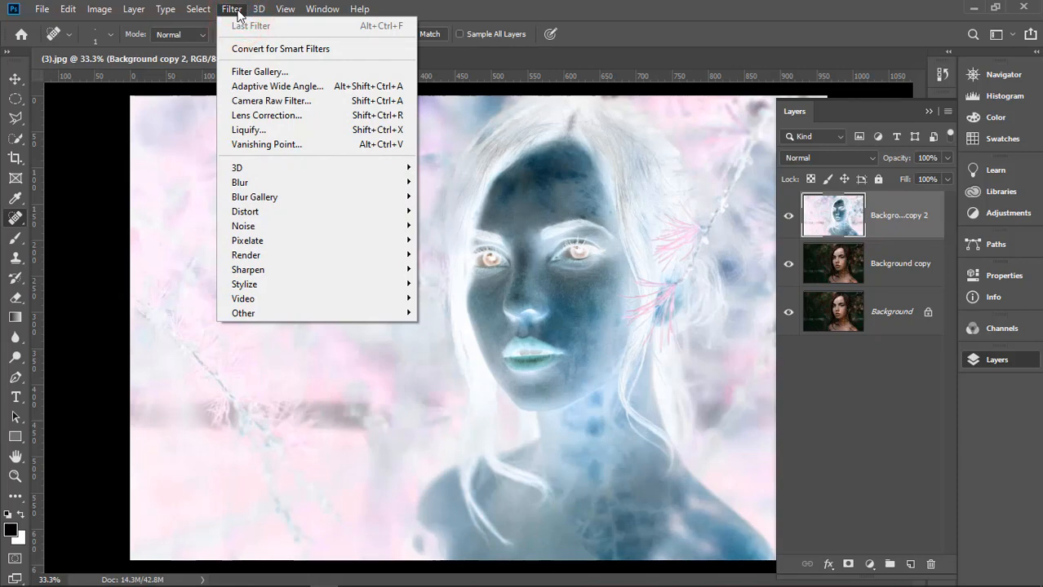
pyautogui.moveTo(240, 272)
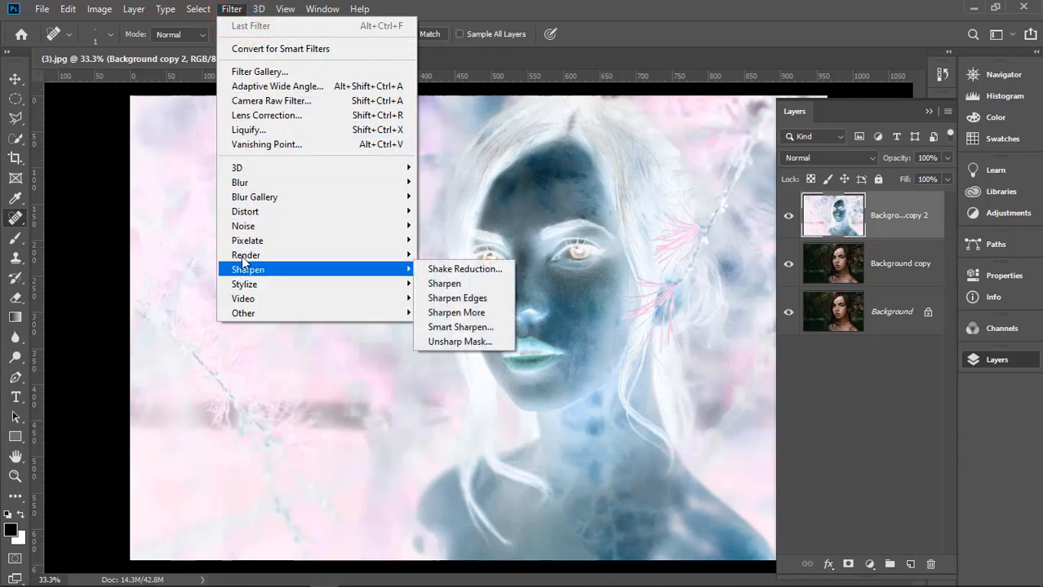
pyautogui.click(234, 11)
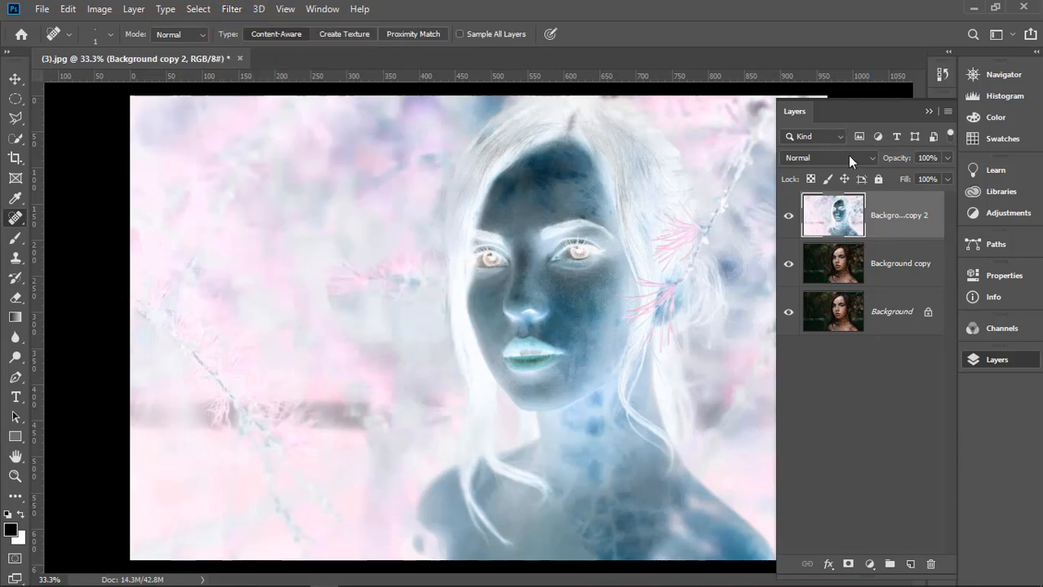
# Set the inverted layer's blend mode to Vivid Light and apply a High Pass filter with a 30-pixel radius.
pyautogui.click(850, 158)
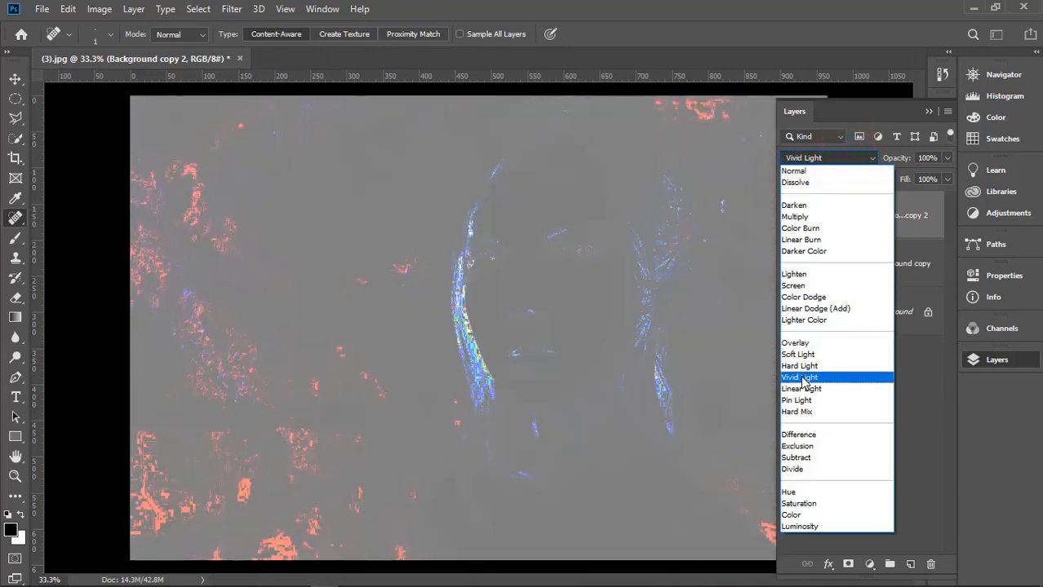
pyautogui.click(801, 380)
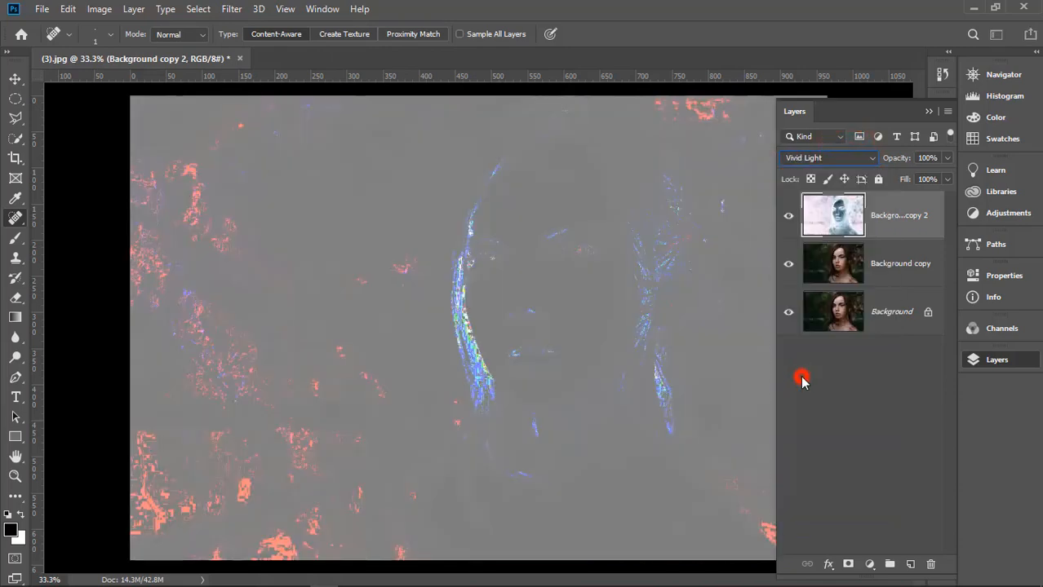
pyautogui.click(240, 11)
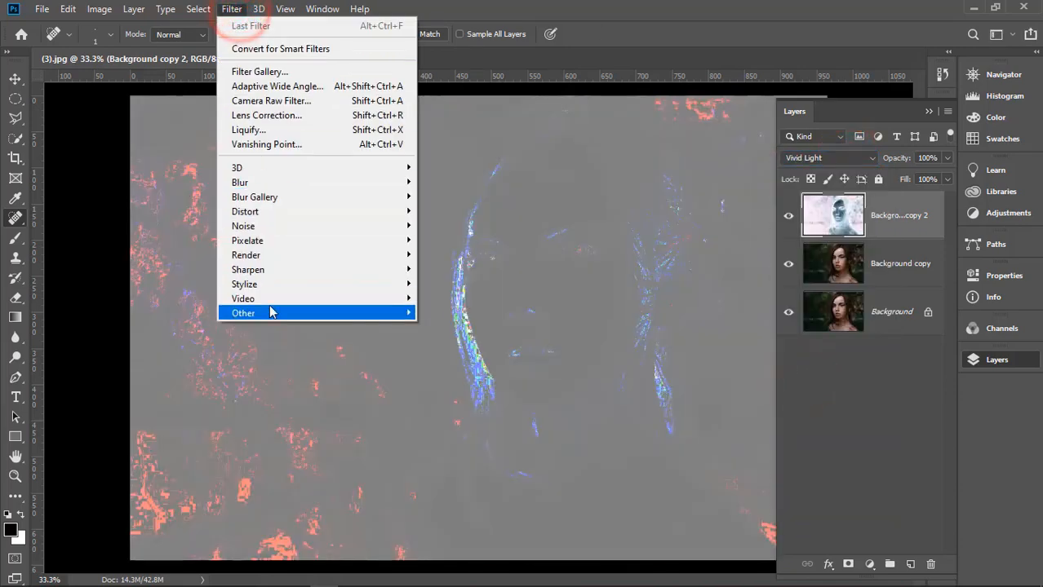
pyautogui.moveTo(273, 313)
pyautogui.click(451, 331)
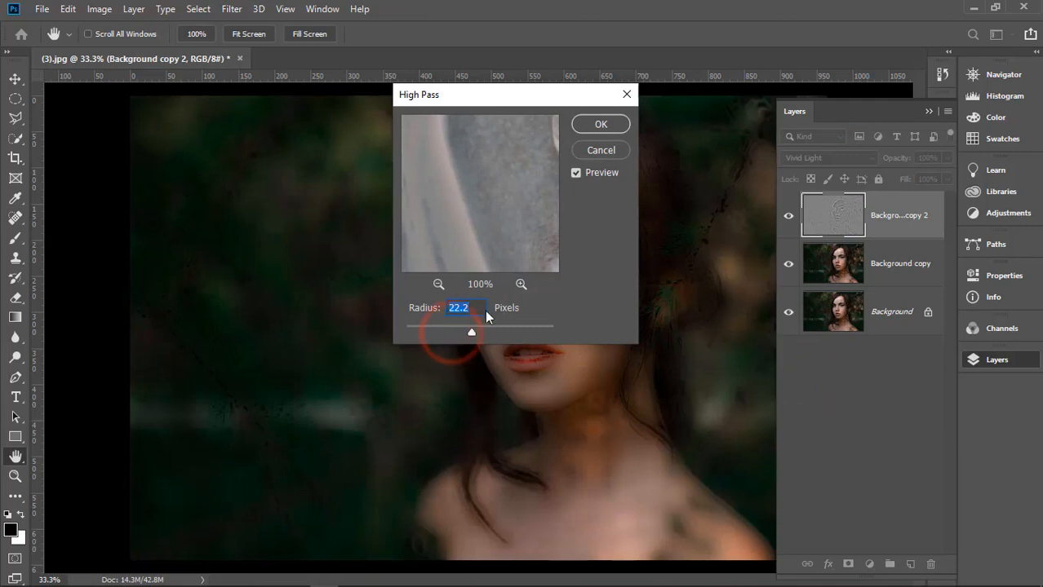
pyautogui.moveTo(501, 100); pyautogui.dragTo(289, 103)
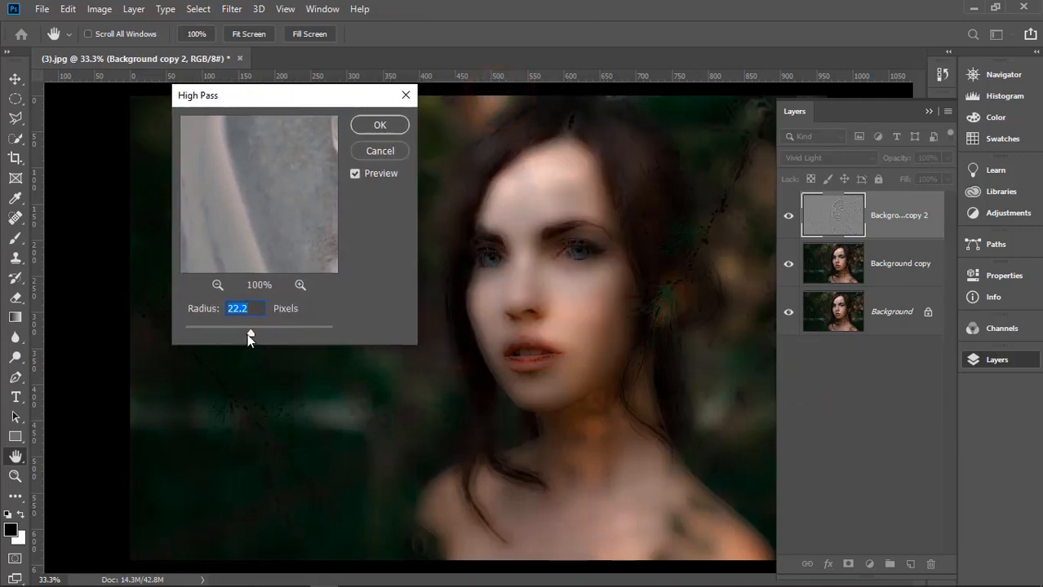
pyautogui.moveTo(251, 336); pyautogui.dragTo(227, 307)
pyautogui.press('BackSpace')
pyautogui.write('30')
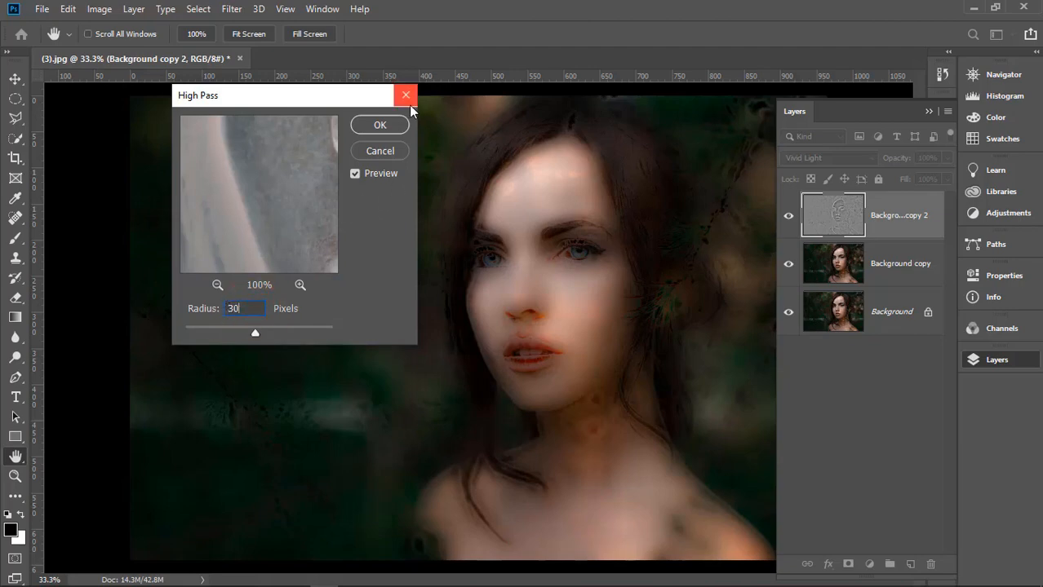
pyautogui.click(379, 124)
pyautogui.press('j')
# Apply a slight Gaussian Blur to the high-pass layer.
pyautogui.click(232, 9)
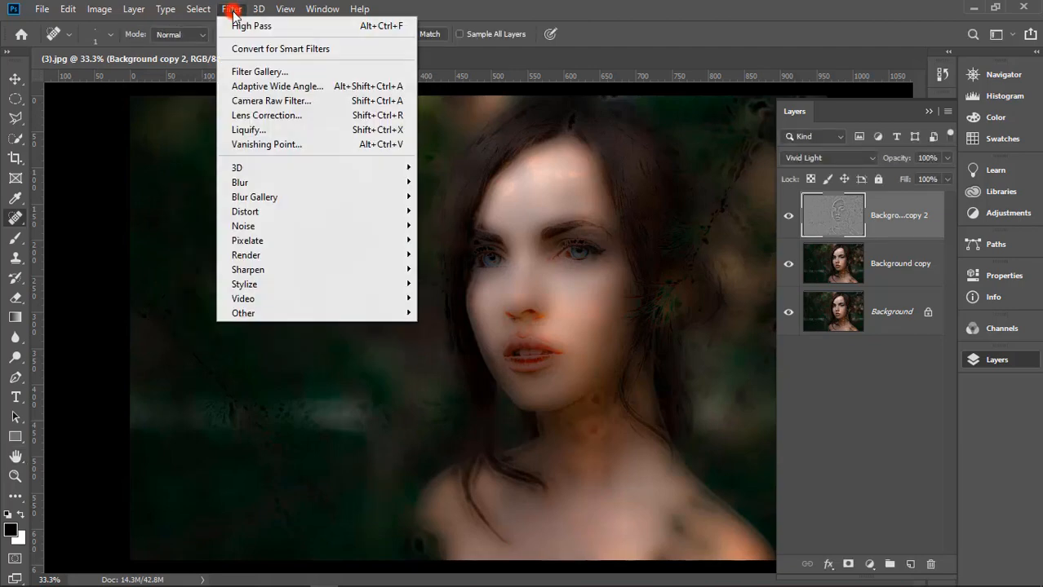
pyautogui.click(244, 185)
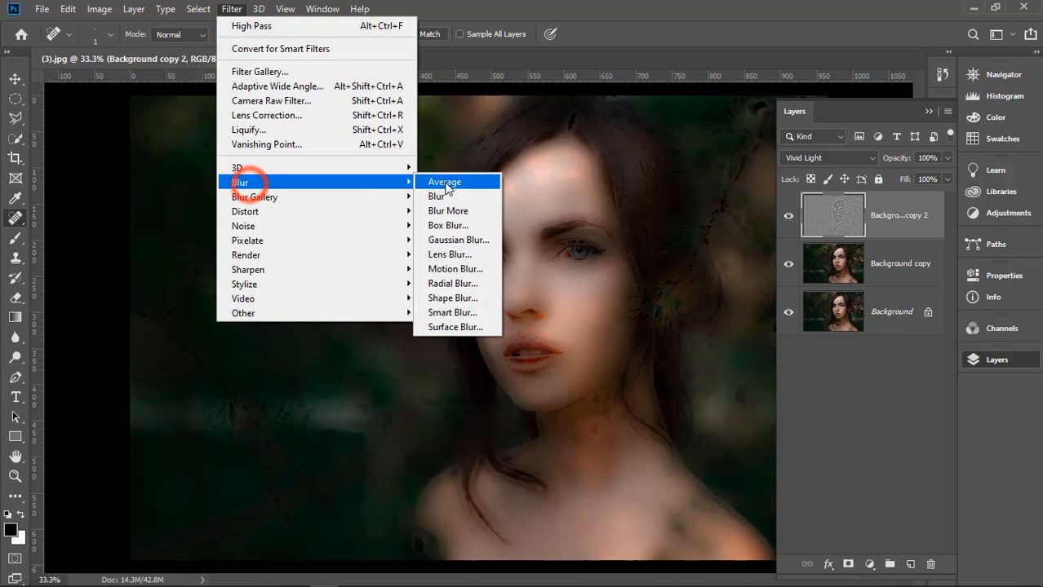
pyautogui.click(447, 243)
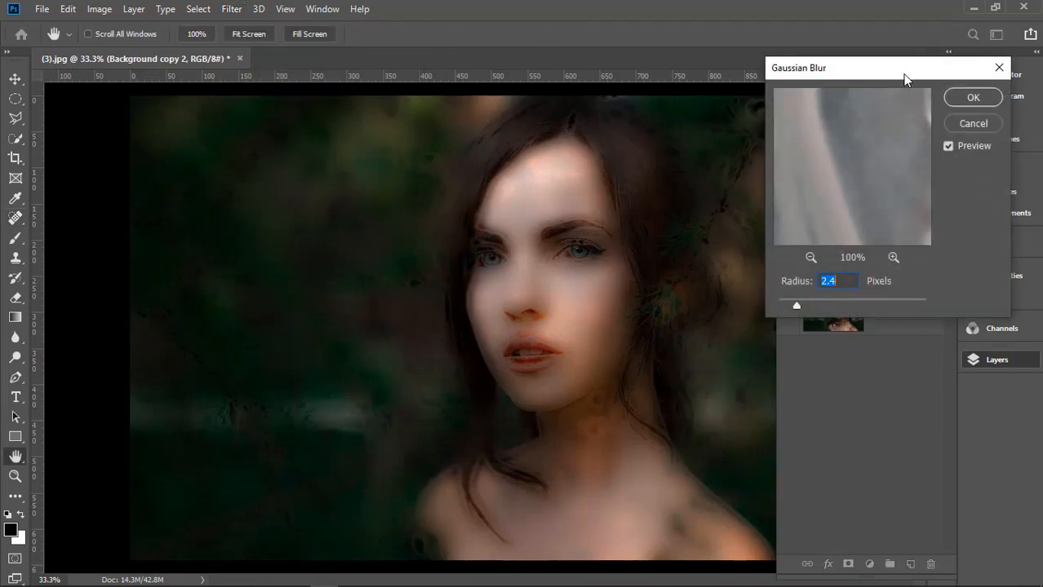
pyautogui.moveTo(904, 78); pyautogui.dragTo(275, 121)
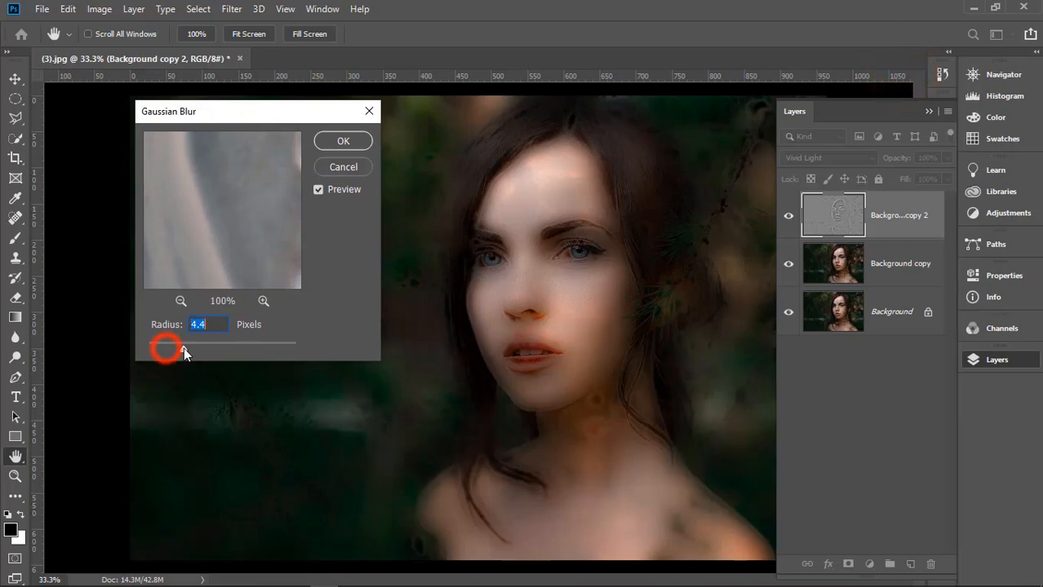
pyautogui.moveTo(183, 347); pyautogui.dragTo(161, 350)
pyautogui.click(161, 347)
pyautogui.click(163, 350)
pyautogui.click(343, 142)
pyautogui.press('j')
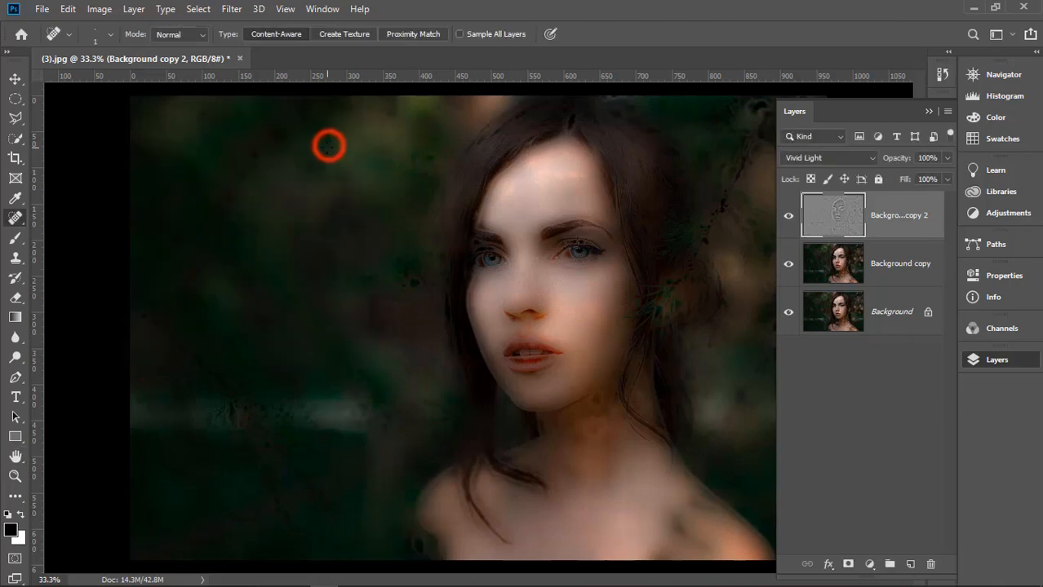
# Add a black mask to the blurred high-pass layer and choose the Brush tool.
pyautogui.keyDown('alt'); pyautogui.click(849, 564); pyautogui.keyUp('alt')
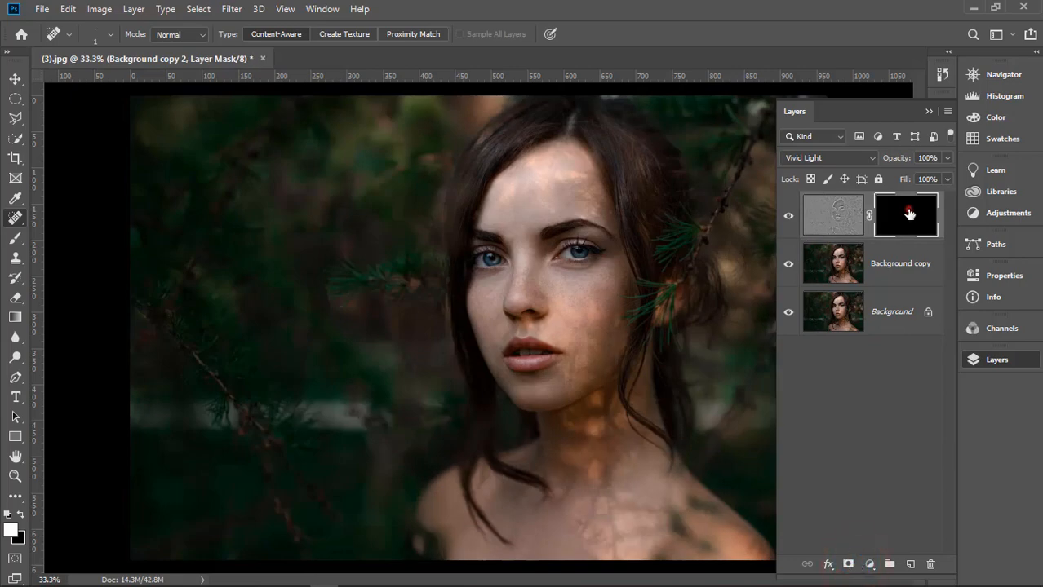
pyautogui.rightClick(18, 239)
pyautogui.click(57, 242)
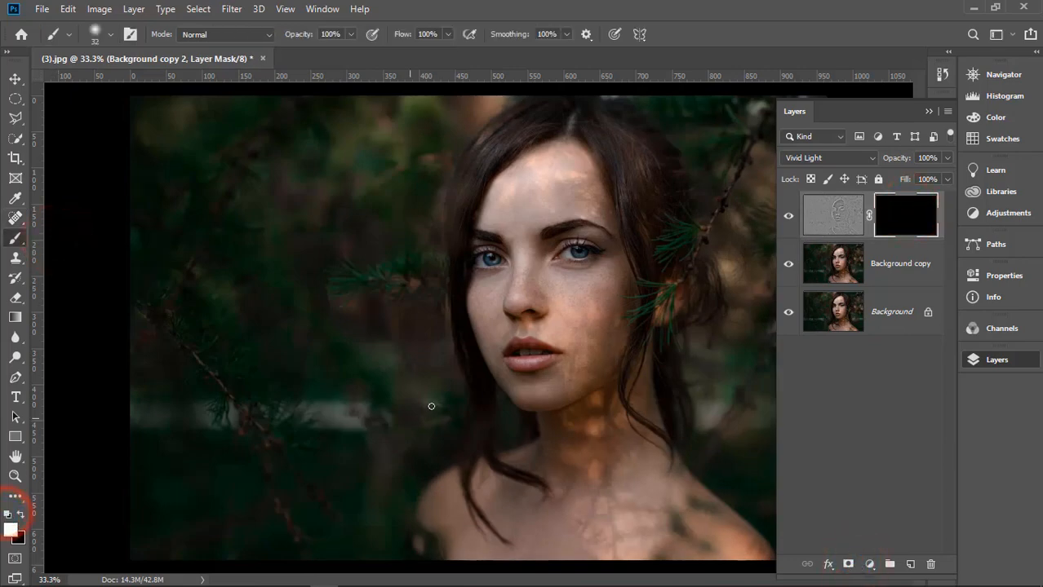
# Paint white on the mask over the forehead above the image-right eyebrow with the 32 px soft brush.
pyautogui.keyDown('alt'); pyautogui.scroll(8, 597, 239); pyautogui.keyUp('alt')
pyautogui.scroll(3, 395, 298)
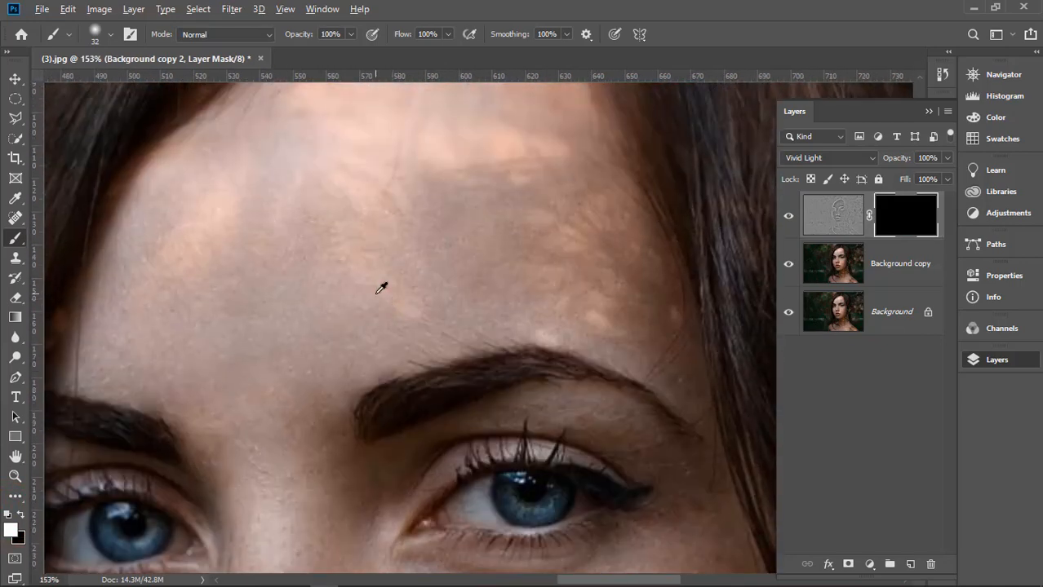
pyautogui.moveTo(451, 205)
pyautogui.mouseDown()
pyautogui.moveTo(478, 218)
pyautogui.moveTo(440, 233)
pyautogui.moveTo(444, 223)
pyautogui.moveTo(488, 223)
pyautogui.moveTo(443, 249)
pyautogui.moveTo(496, 249)
pyautogui.moveTo(440, 242)
pyautogui.moveTo(472, 261)
pyautogui.mouseUp()
pyautogui.click(465, 284)
pyautogui.click(494, 287)
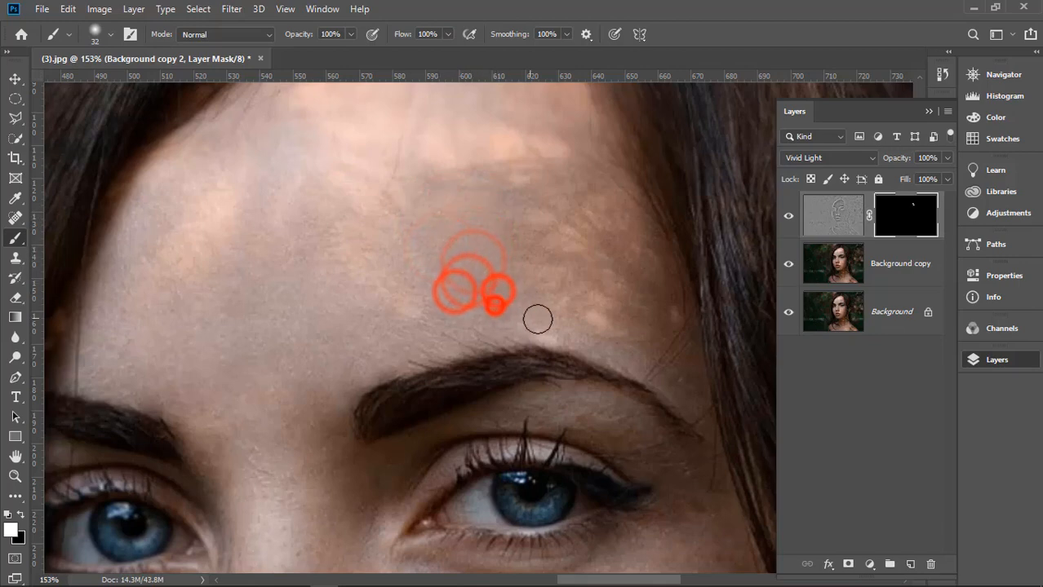
pyautogui.click(494, 300)
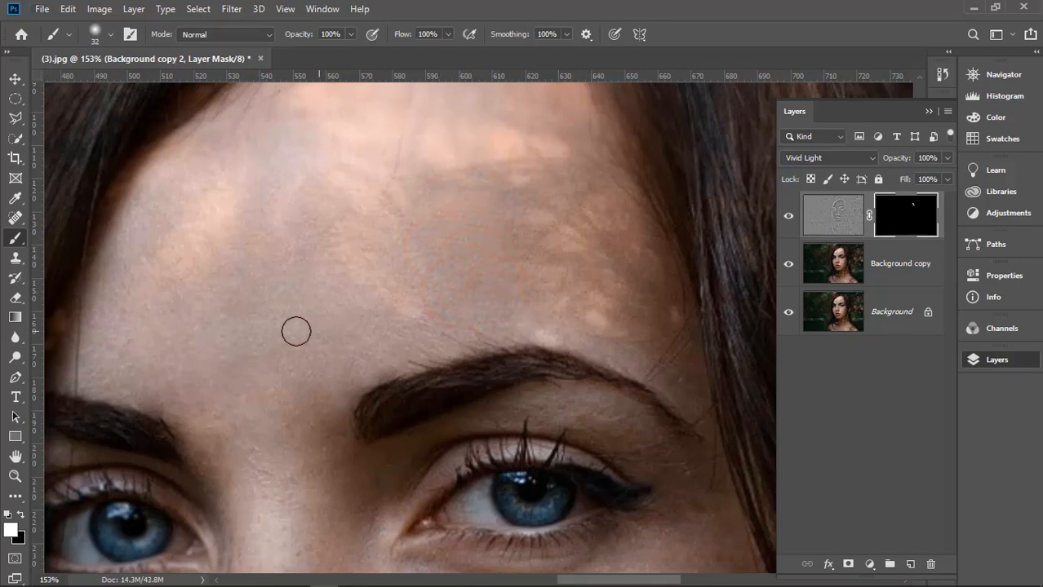
# Paint white on the mask over the centre of the forehead, towards the inner end of the image-right eyebrow.
pyautogui.moveTo(295, 338); pyautogui.dragTo(258, 298)
pyautogui.click(284, 292)
pyautogui.click(325, 295)
pyautogui.click(339, 330)
pyautogui.click(357, 343)
pyautogui.click(307, 352)
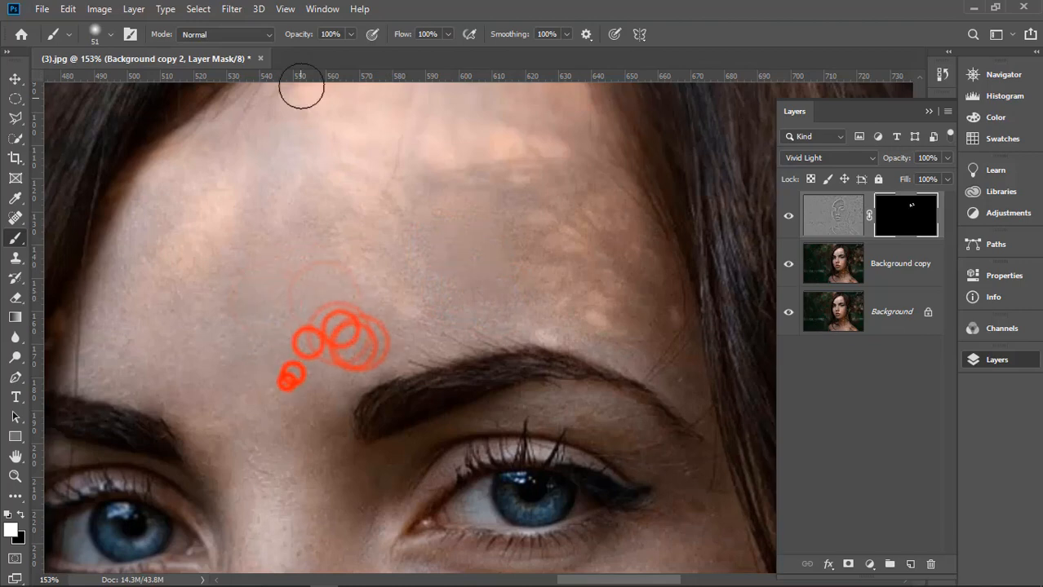
# Set the brush flow to 45% and its opacity to 100%.
pyautogui.moveTo(350, 34); pyautogui.dragTo(343, 51)
pyautogui.moveTo(447, 35); pyautogui.dragTo(408, 54)
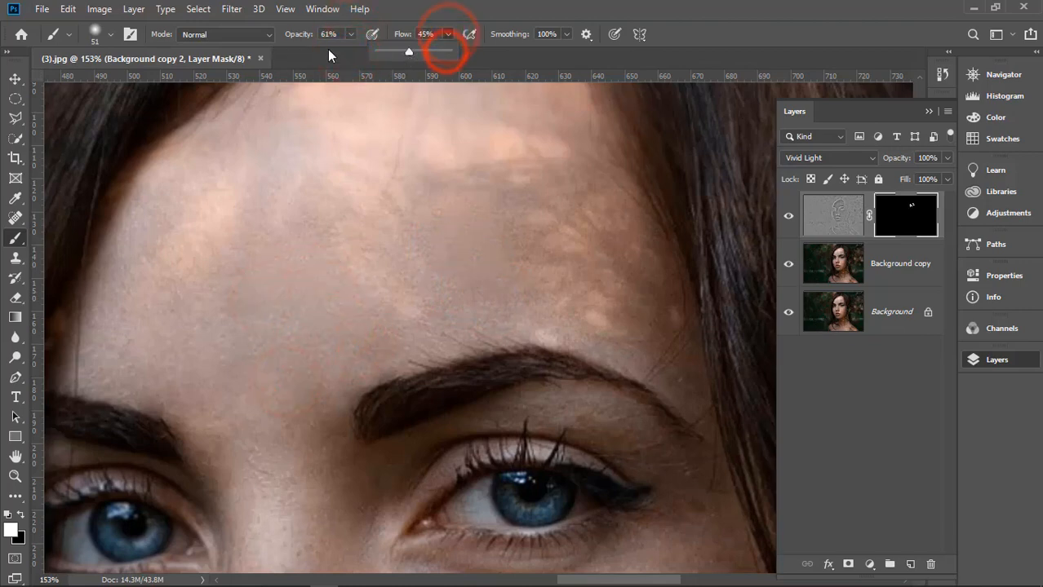
pyautogui.moveTo(350, 35); pyautogui.dragTo(349, 47)
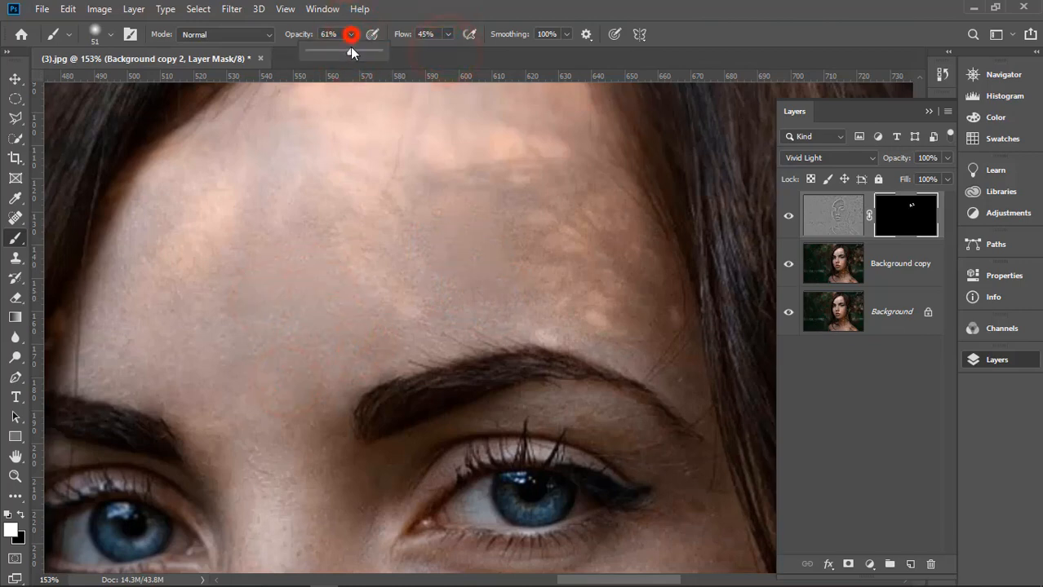
# Paint the mask between the eyebrows and across the skin above the image-left eyebrow with a 51 px brush.
pyautogui.click(287, 353)
pyautogui.click(302, 368)
pyautogui.click(297, 415)
pyautogui.click(200, 401)
pyautogui.click(147, 368)
pyautogui.click(131, 351)
pyautogui.click(142, 322)
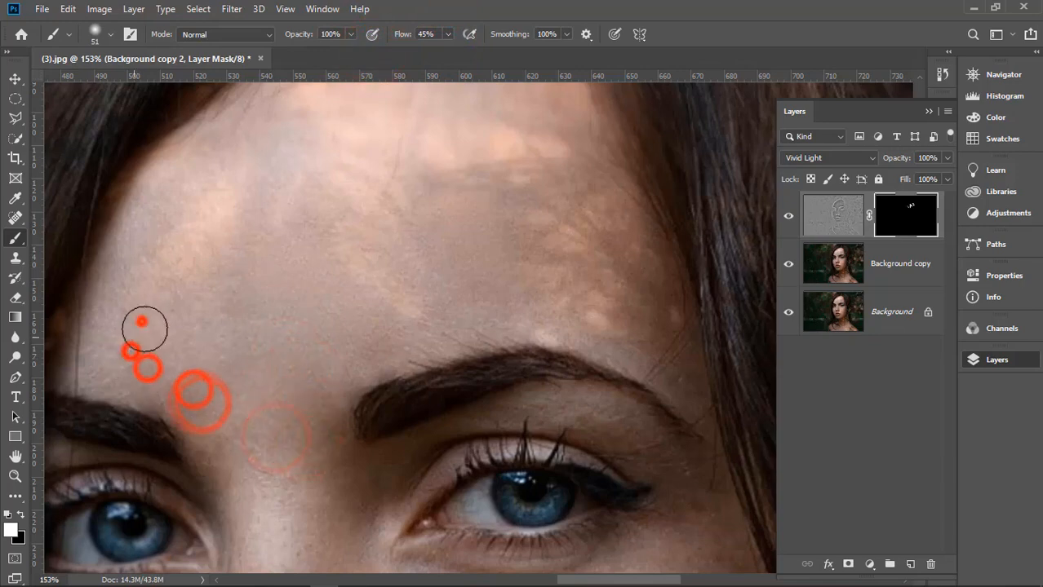
# Smooth the middle of the forehead by painting white on the mask with the 51 px brush at 0% hardness.
pyautogui.click(193, 300)
pyautogui.click(251, 279)
pyautogui.click(275, 297)
pyautogui.click(262, 326)
pyautogui.click(245, 269)
pyautogui.rightClick(264, 277)
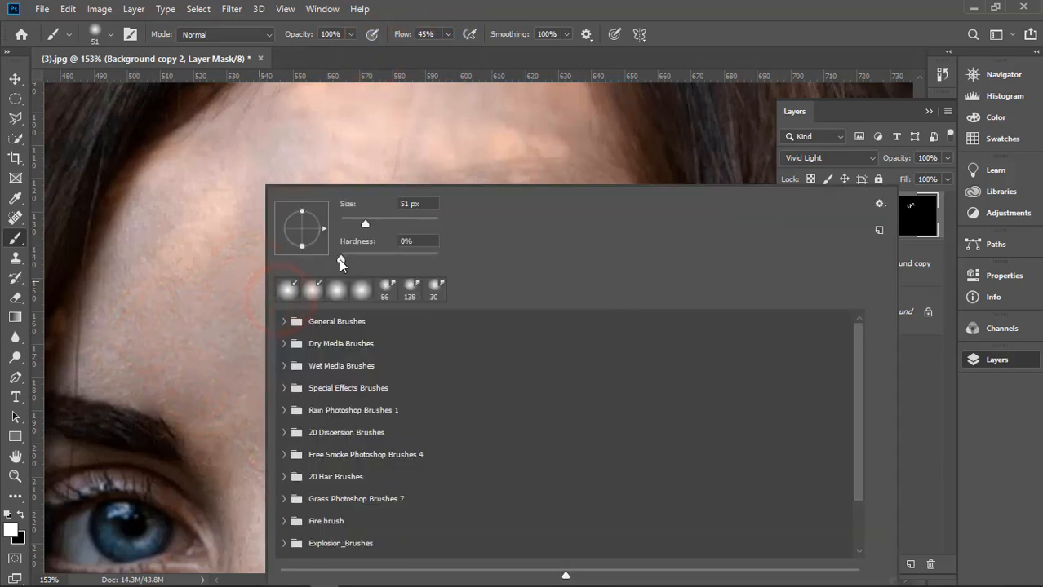
pyautogui.click(202, 322)
pyautogui.click(262, 279)
pyautogui.click(289, 270)
pyautogui.click(267, 351)
pyautogui.click(282, 365)
# Paint the mask along the forehead's image-left edge near the hairline, and from the upper forehead down to the nose bridge.
pyautogui.click(158, 212)
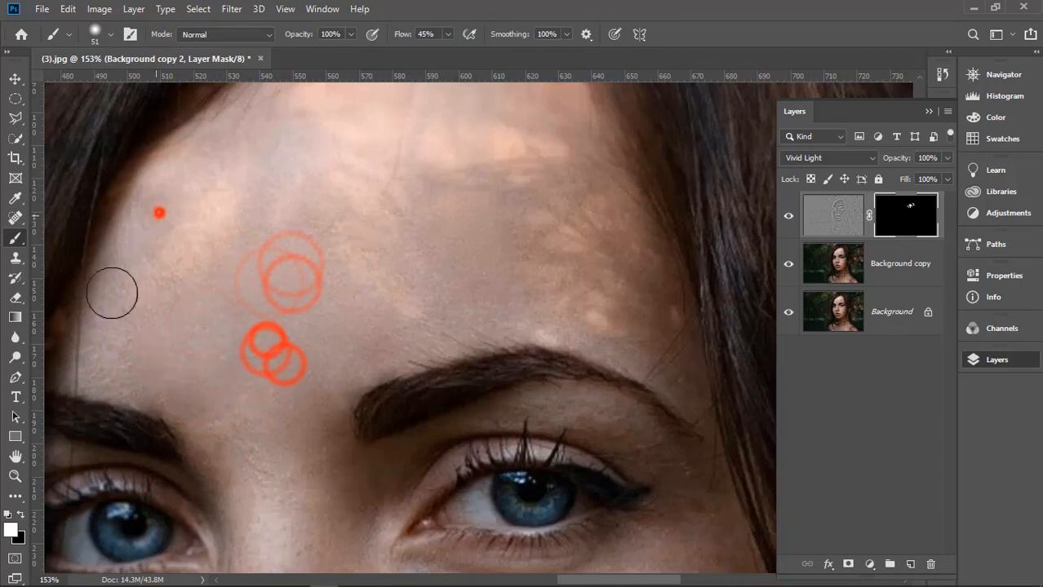
pyautogui.click(121, 275)
pyautogui.moveTo(186, 245); pyautogui.dragTo(173, 243)
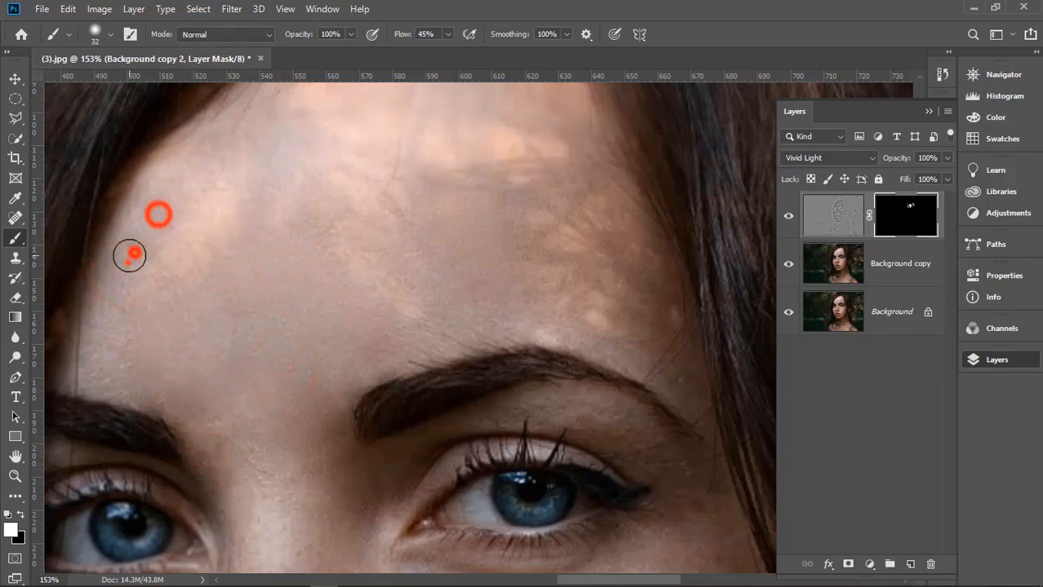
pyautogui.click(112, 305)
pyautogui.click(115, 342)
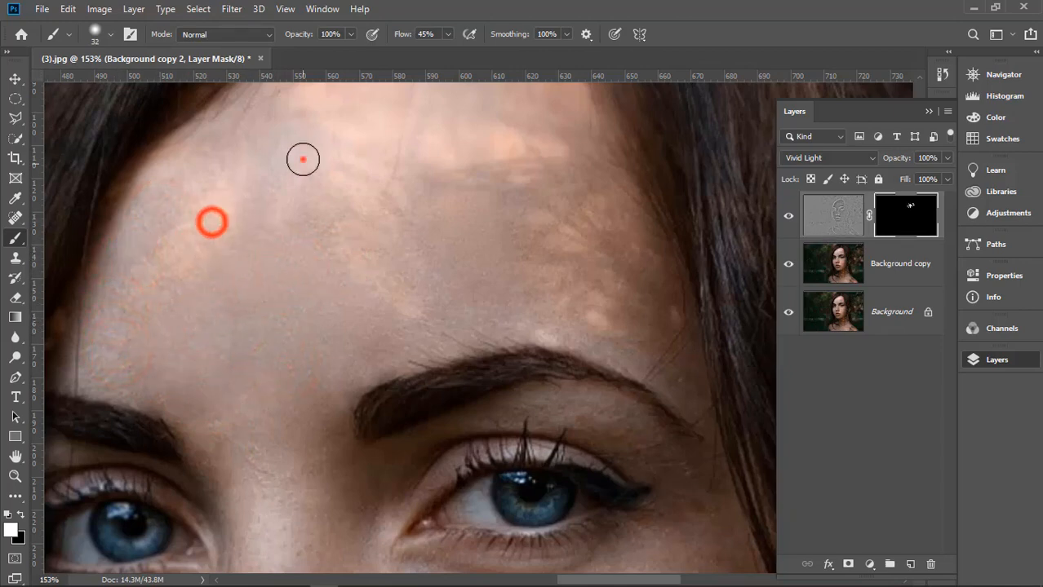
pyautogui.moveTo(302, 160)
pyautogui.mouseDown()
pyautogui.moveTo(350, 187)
pyautogui.moveTo(456, 191)
pyautogui.moveTo(453, 154)
pyautogui.moveTo(505, 148)
pyautogui.moveTo(537, 233)
pyautogui.moveTo(571, 247)
pyautogui.moveTo(609, 320)
pyautogui.moveTo(590, 328)
pyautogui.moveTo(437, 148)
pyautogui.moveTo(380, 108)
pyautogui.moveTo(285, 126)
pyautogui.moveTo(349, 173)
pyautogui.moveTo(304, 190)
pyautogui.moveTo(456, 114)
pyautogui.moveTo(508, 149)
pyautogui.moveTo(509, 165)
pyautogui.moveTo(368, 233)
pyautogui.moveTo(352, 261)
pyautogui.moveTo(318, 240)
pyautogui.moveTo(262, 277)
pyautogui.moveTo(439, 299)
pyautogui.moveTo(261, 384)
pyautogui.moveTo(279, 496)
pyautogui.mouseUp()
# Paint white on the mask down the nose from the bridge to the tip with a 41 px brush.
pyautogui.press(']')
pyautogui.press(']')
pyautogui.press(']')
pyautogui.press(']')
pyautogui.press(']')
pyautogui.press('[')
pyautogui.press('[')
pyautogui.press('[')
pyautogui.press('[')
pyautogui.scroll(-3, 279, 496)
pyautogui.moveTo(324, 349)
pyautogui.mouseDown()
pyautogui.moveTo(337, 397)
pyautogui.moveTo(286, 365)
pyautogui.moveTo(268, 366)
pyautogui.moveTo(240, 385)
pyautogui.moveTo(241, 440)
pyautogui.moveTo(283, 434)
pyautogui.moveTo(262, 425)
pyautogui.moveTo(261, 341)
pyautogui.moveTo(282, 448)
pyautogui.moveTo(265, 430)
pyautogui.mouseUp()
pyautogui.scroll(-2, 282, 445)
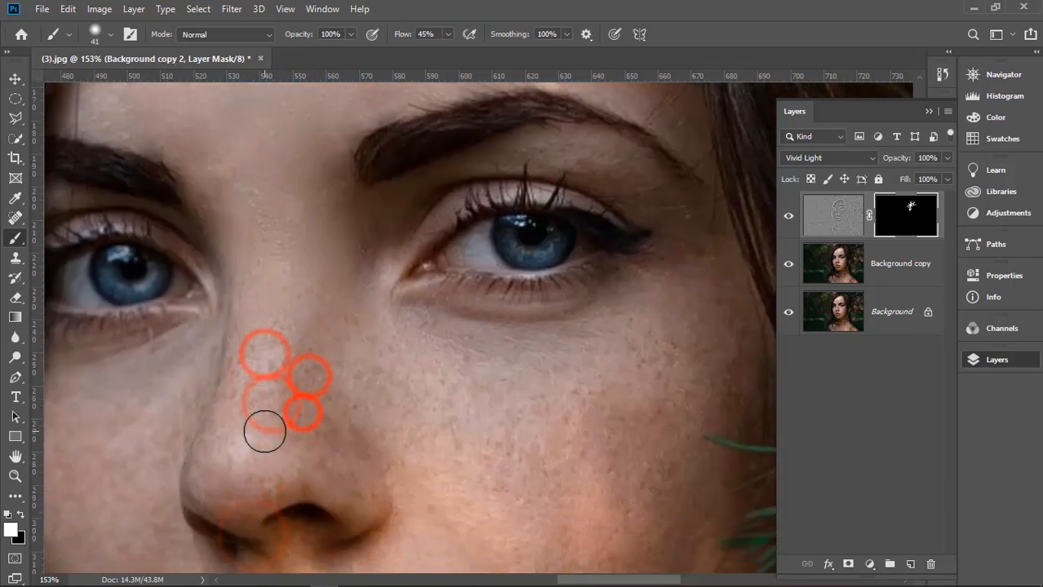
# Smooth the skin beneath the image-right eye beside the nose with the 41 px brush.
pyautogui.scroll(-1, 264, 430)
pyautogui.moveTo(344, 310); pyautogui.dragTo(459, 354)
pyautogui.moveTo(361, 284)
pyautogui.mouseDown()
pyautogui.moveTo(442, 298)
pyautogui.moveTo(459, 320)
pyautogui.mouseUp()
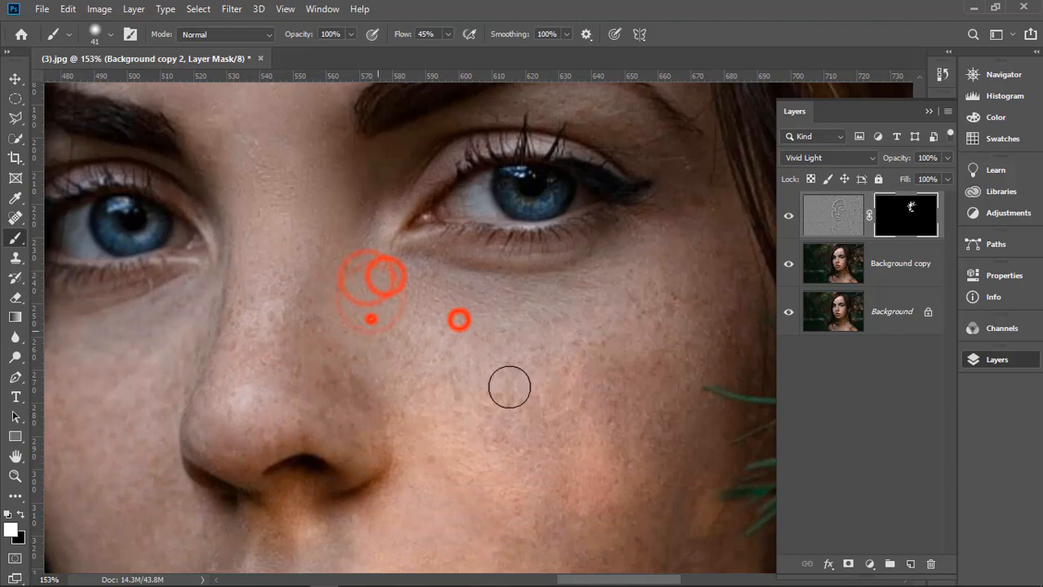
# Enlarge the brush and paint the mask across the image-right cheek, from beside the nose outward.
pyautogui.press(']')
pyautogui.press(']')
pyautogui.press(']')
pyautogui.press(']')
pyautogui.press(']')
pyautogui.press(']')
pyautogui.press(']')
pyautogui.moveTo(383, 344)
pyautogui.mouseDown()
pyautogui.moveTo(438, 369)
pyautogui.moveTo(476, 439)
pyautogui.moveTo(598, 374)
pyautogui.moveTo(644, 384)
pyautogui.moveTo(593, 466)
pyautogui.moveTo(484, 499)
pyautogui.moveTo(443, 461)
pyautogui.moveTo(464, 438)
pyautogui.moveTo(409, 475)
pyautogui.moveTo(475, 494)
pyautogui.moveTo(544, 446)
pyautogui.mouseUp()
# Paint the mask over the lower image-right cheek down past the mouth corner with a 73 px brush.
pyautogui.scroll(-3, 442, 454)
pyautogui.scroll(-1, 544, 446)
pyautogui.scroll(-1, 545, 446)
pyautogui.press('[')
pyautogui.press('[')
pyautogui.press('[')
pyautogui.press('[')
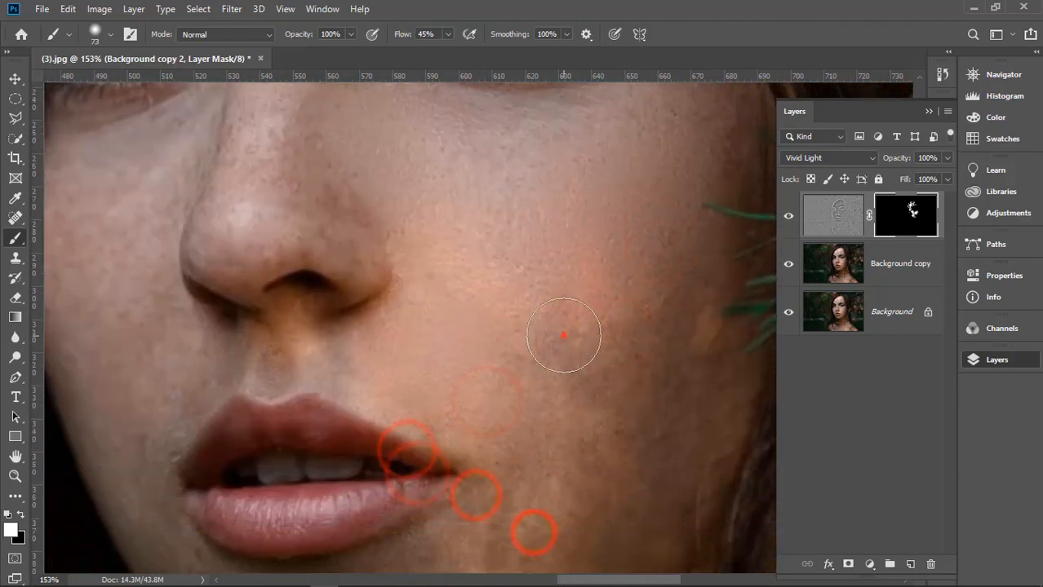
pyautogui.moveTo(564, 335)
pyautogui.mouseDown()
pyautogui.moveTo(529, 424)
pyautogui.moveTo(513, 553)
pyautogui.moveTo(477, 563)
pyautogui.mouseUp()
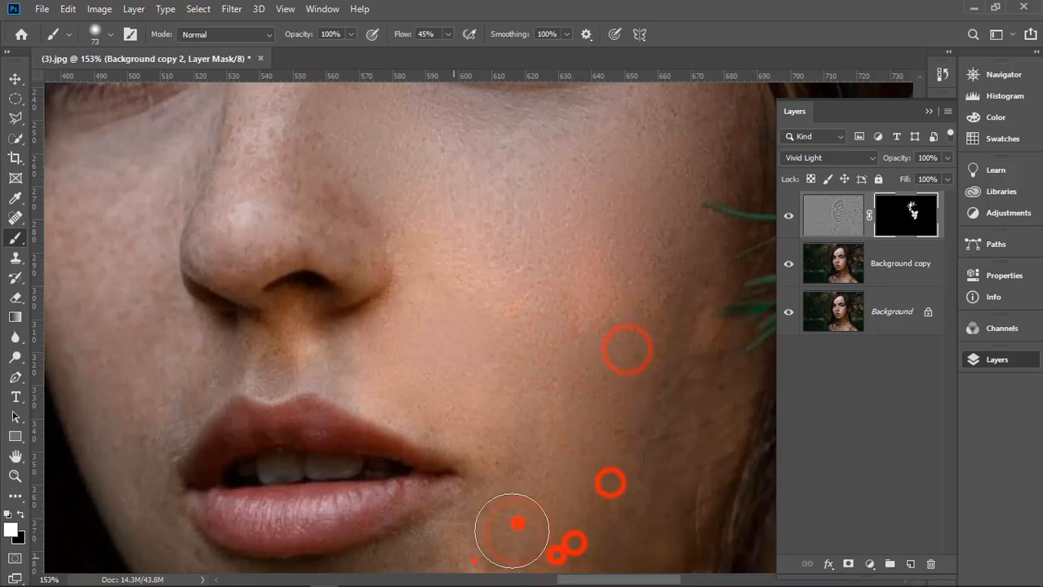
# Smooth the upper image-right cheek from beside the nose to the outer eye area with the 73 px brush.
pyautogui.scroll(2, 512, 531)
pyautogui.moveTo(394, 299); pyautogui.dragTo(532, 259)
pyautogui.click(710, 207)
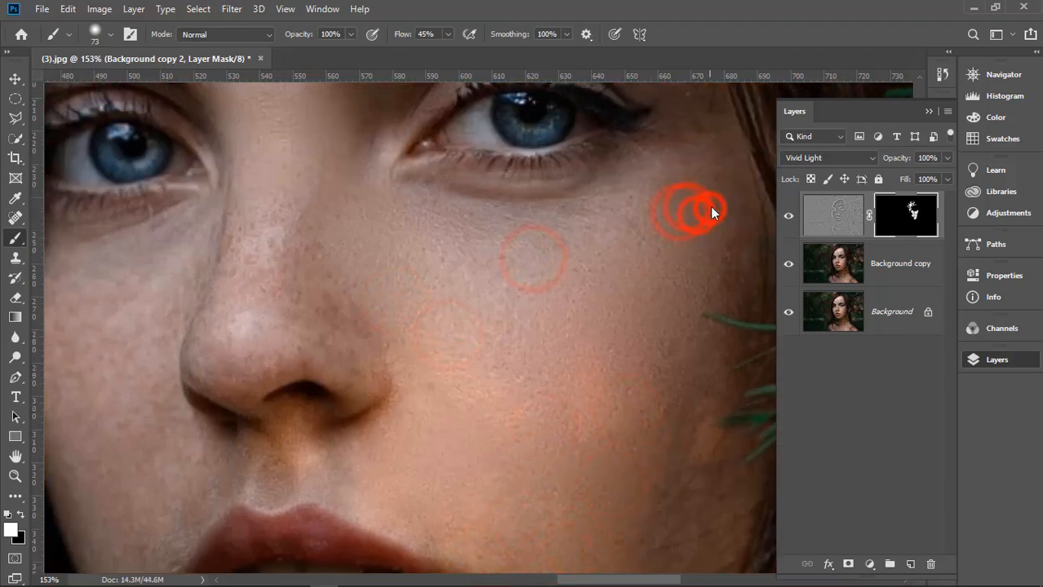
# Paint the mask along the outer edge of the image-right cheek, from the temple down, with a 58 px brush.
pyautogui.press('[')
pyautogui.click(699, 139)
pyautogui.click(670, 163)
pyautogui.click(719, 200)
pyautogui.click(732, 277)
pyautogui.click(742, 302)
pyautogui.click(705, 382)
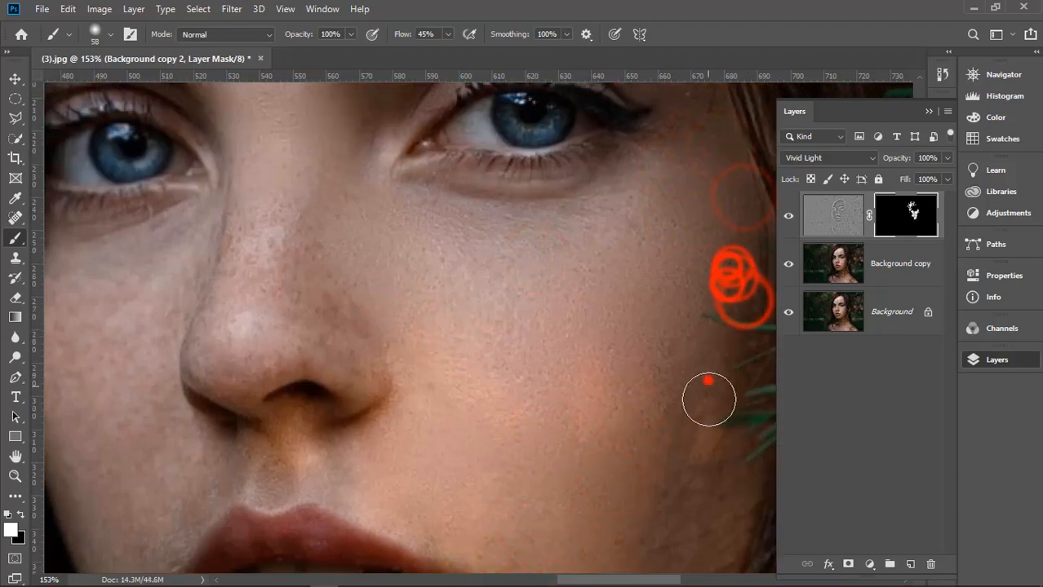
pyautogui.click(699, 426)
pyautogui.click(674, 452)
pyautogui.click(693, 487)
# Smooth the skin between the nose and upper lip toward the image-right mouth corner with a 38 px brush.
pyautogui.moveTo(616, 580); pyautogui.dragTo(610, 580)
pyautogui.click(339, 468)
pyautogui.press('[')
pyautogui.press('[')
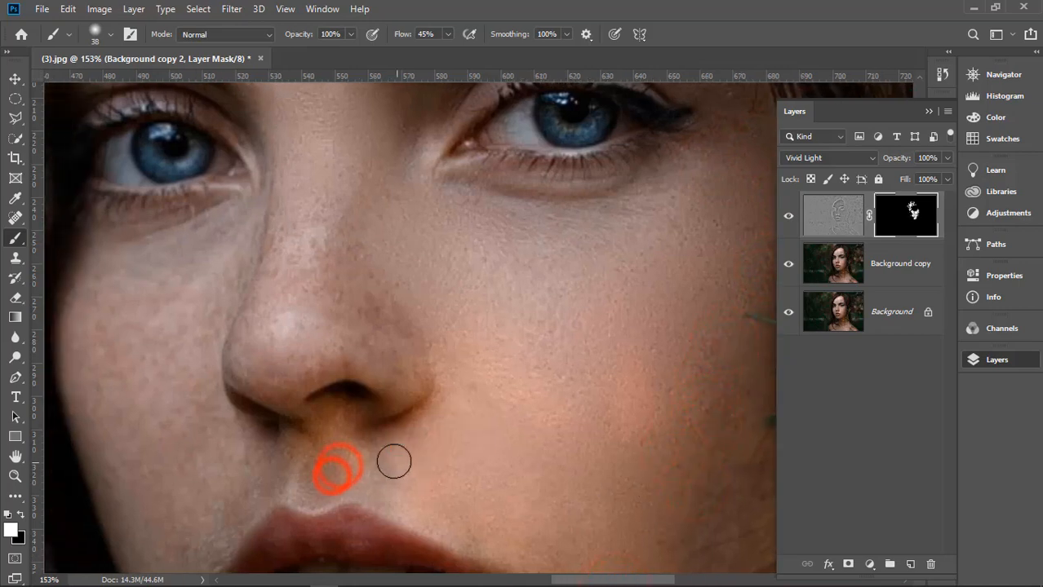
pyautogui.click(391, 458)
pyautogui.click(399, 494)
pyautogui.click(437, 517)
pyautogui.click(472, 540)
pyautogui.click(468, 518)
pyautogui.click(489, 540)
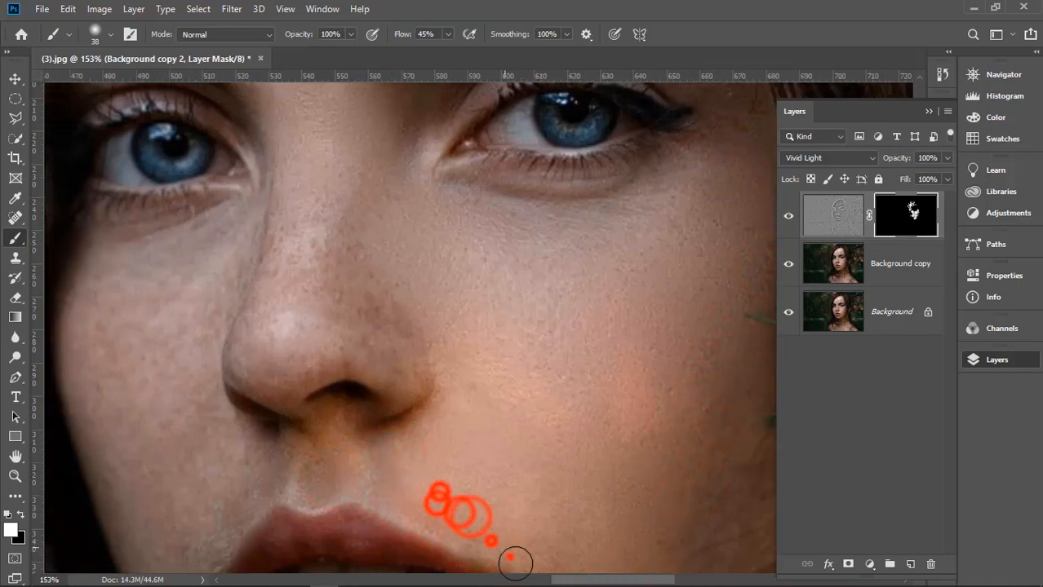
pyautogui.click(500, 555)
# Paint the mask above the upper lip and around the image-left mouth corner with the 38 px brush.
pyautogui.click(322, 483)
pyautogui.click(324, 449)
pyautogui.click(274, 457)
pyautogui.click(262, 483)
pyautogui.click(230, 526)
pyautogui.scroll(-3, 259, 482)
pyautogui.click(217, 397)
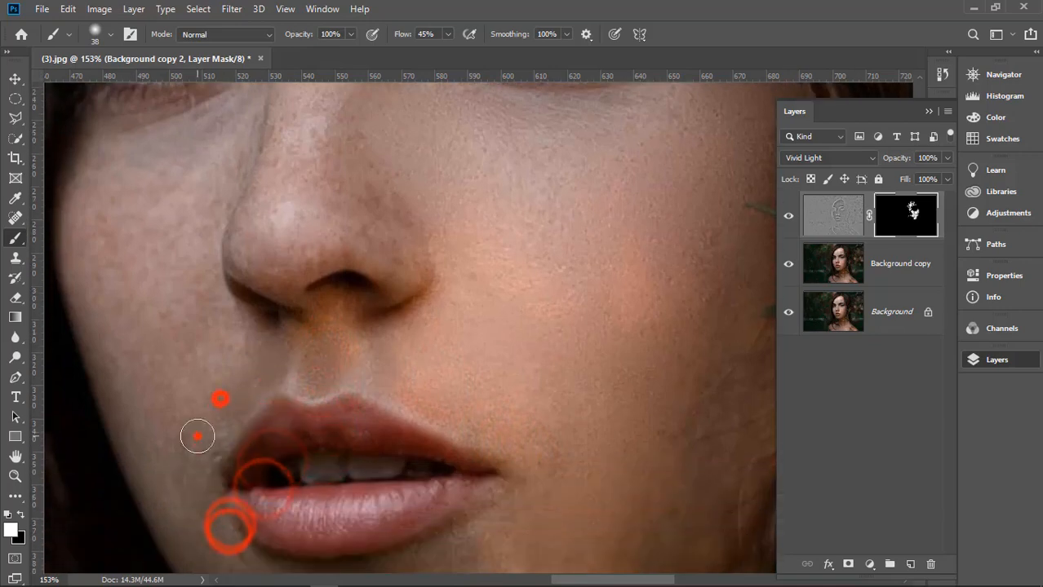
pyautogui.click(197, 435)
pyautogui.click(204, 454)
# Smooth the skin below the image-right mouth corner and along the jaw, enlarging the brush to 113 px.
pyautogui.scroll(-3, 282, 575)
pyautogui.click(489, 434)
pyautogui.click(467, 492)
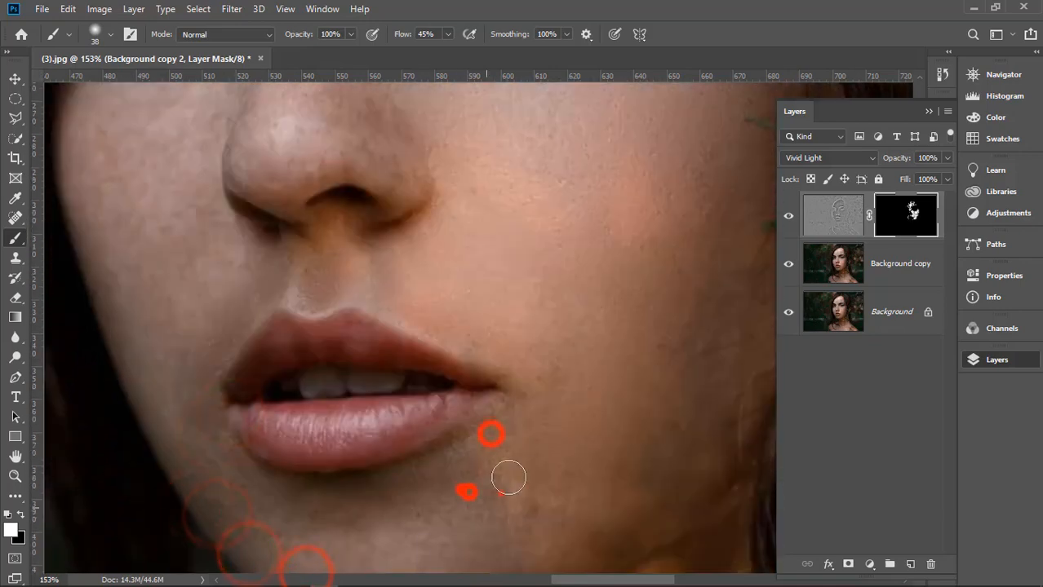
pyautogui.scroll(-3, 464, 538)
pyautogui.click(496, 486)
pyautogui.click(601, 431)
pyautogui.click(537, 451)
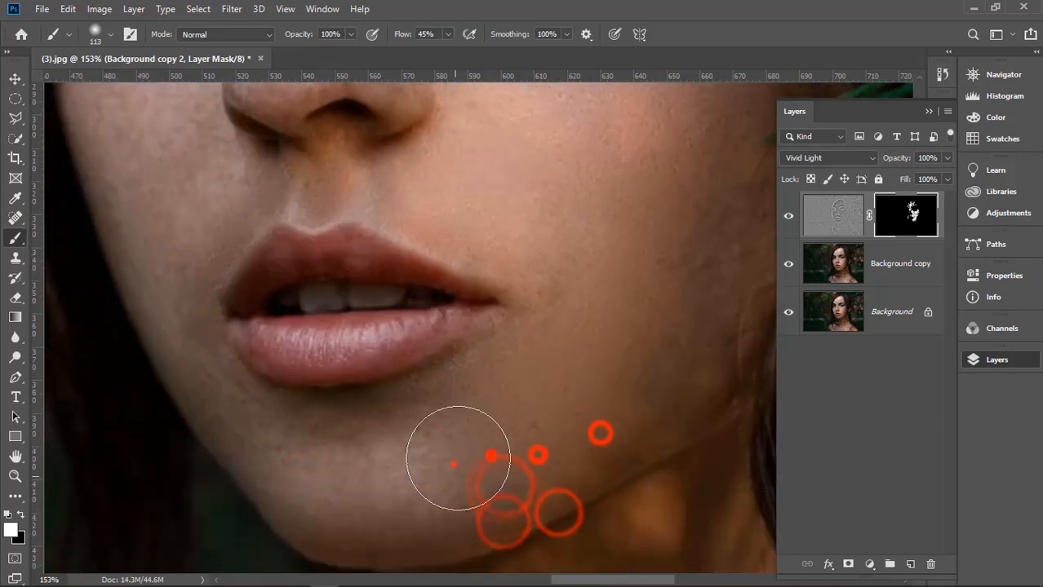
pyautogui.click(412, 456)
# Paint the mask over the middle of the chin and below the lower lip, reducing the brush to 60 px.
pyautogui.press('[')
pyautogui.click(341, 491)
pyautogui.click(363, 503)
pyautogui.click(314, 493)
pyautogui.press('[')
pyautogui.press('[')
pyautogui.press('[')
pyautogui.click(385, 461)
pyautogui.click(380, 407)
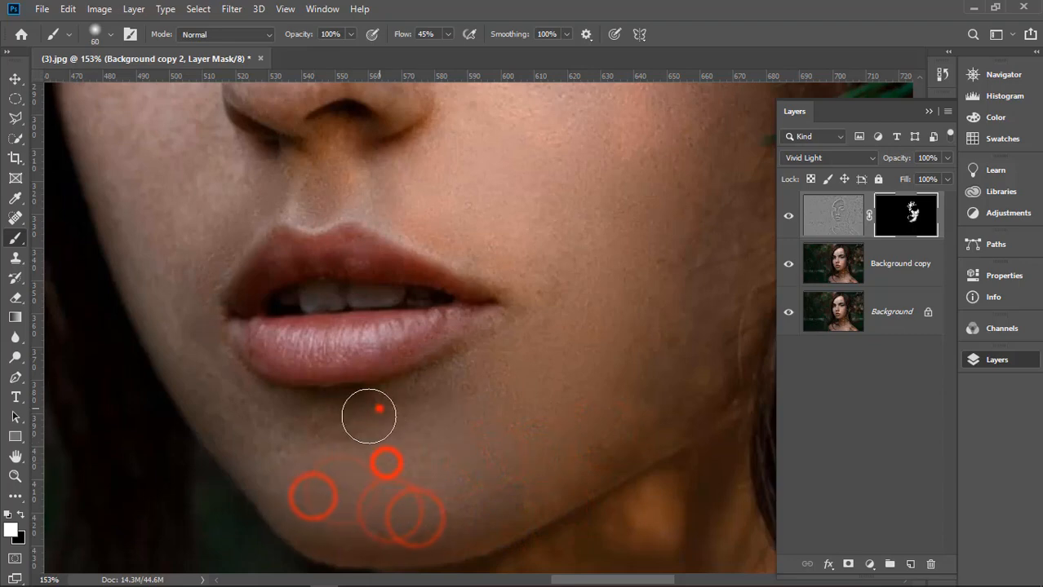
# Smooth the image-left side of the chin and jaw below the mouth corner with 60 px and 38 px brushes.
pyautogui.click(342, 424)
pyautogui.click(294, 433)
pyautogui.click(183, 364)
pyautogui.click(216, 371)
pyautogui.click(231, 429)
pyautogui.click(268, 475)
pyautogui.click(258, 431)
pyautogui.click(296, 456)
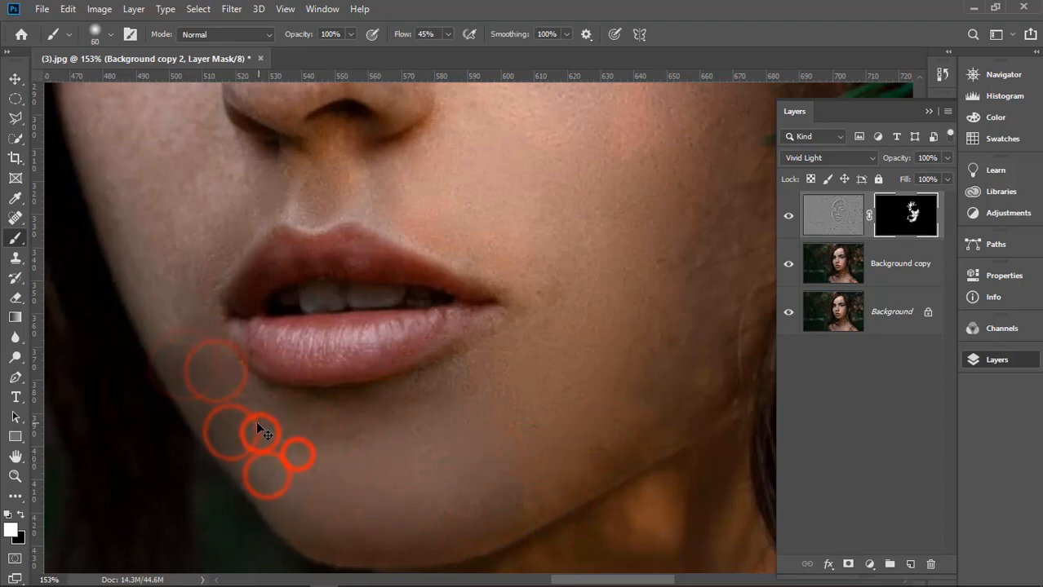
pyautogui.press('[')
pyautogui.press('[')
pyautogui.click(212, 374)
pyautogui.click(286, 433)
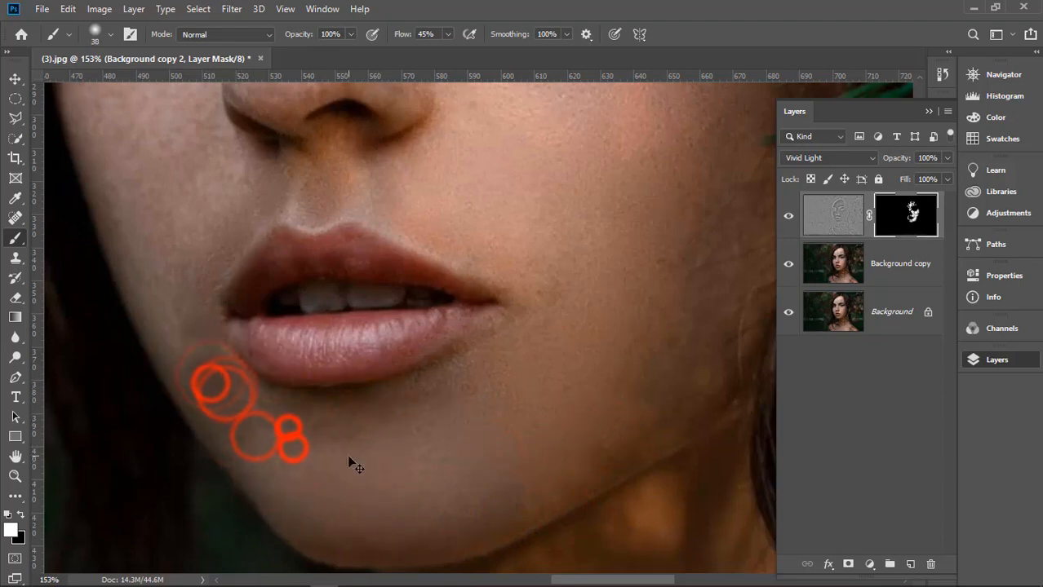
# Paint the mask over the upper image-left cheek beside the nose, starting with a 40 px brush.
pyautogui.scroll(5, 249, 415)
pyautogui.click(186, 162)
pyautogui.click(182, 172)
pyautogui.click(150, 189)
pyautogui.click(133, 175)
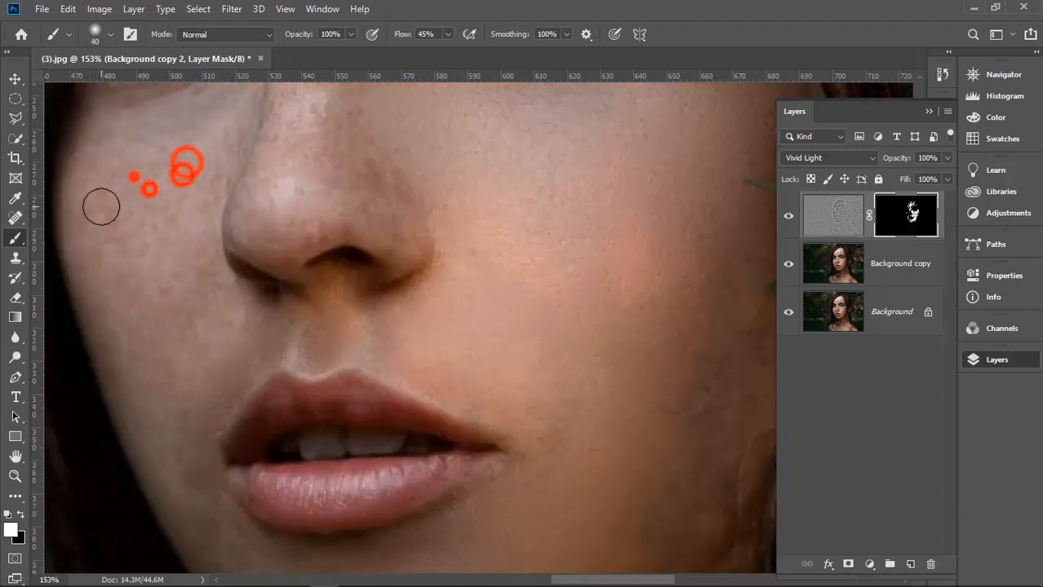
pyautogui.click(102, 208)
pyautogui.moveTo(164, 206)
pyautogui.mouseDown()
pyautogui.moveTo(147, 213)
pyautogui.moveTo(188, 204)
pyautogui.mouseUp()
pyautogui.click(156, 240)
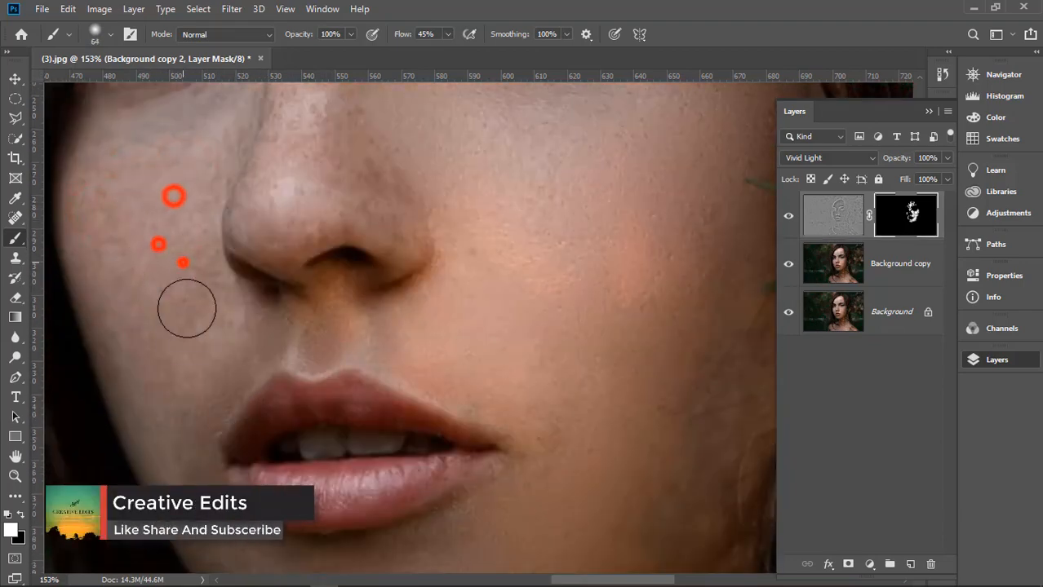
# Smooth the freckled middle of the image-left cheek and the skin under the eye with a 64 px brush.
pyautogui.click(191, 312)
pyautogui.click(110, 223)
pyautogui.click(140, 307)
pyautogui.click(167, 337)
pyautogui.click(143, 267)
pyautogui.click(181, 192)
pyautogui.click(165, 163)
pyautogui.click(123, 170)
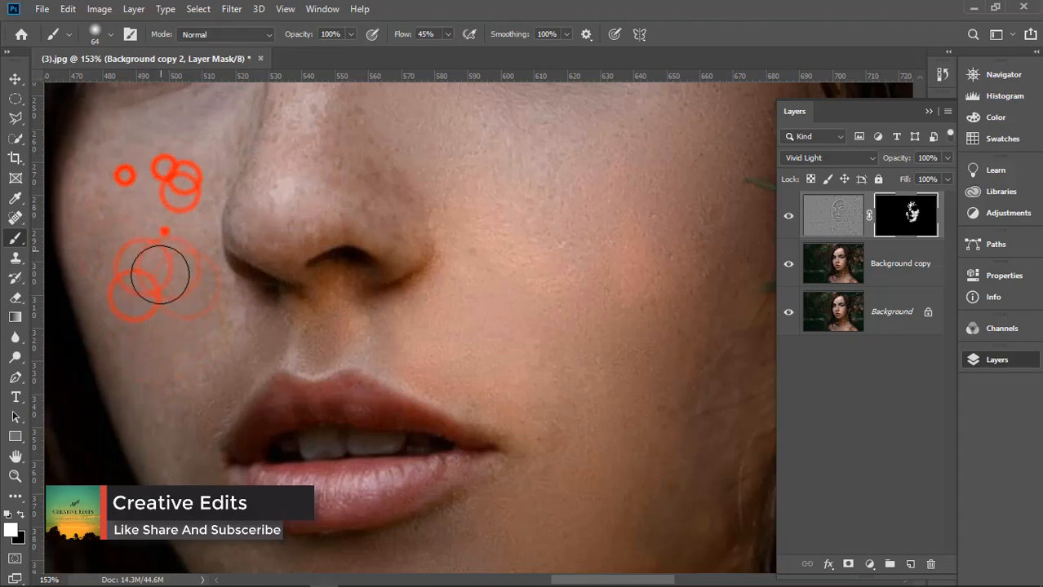
# Paint the mask down the image-left cheek toward the mouth with the 64 px brush.
pyautogui.click(163, 226)
pyautogui.click(164, 295)
pyautogui.click(210, 320)
pyautogui.click(177, 427)
pyautogui.click(182, 360)
pyautogui.click(155, 383)
# Smooth the lower nose bridge and the image-right side of the nose, reducing the brush to 54 px.
pyautogui.scroll(5, 267, 273)
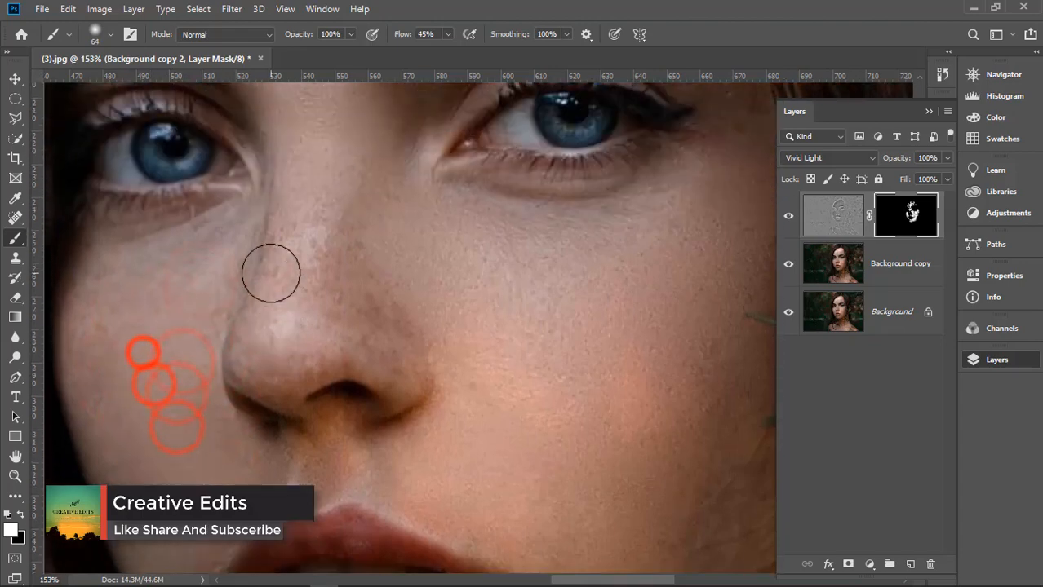
pyautogui.scroll(1, 268, 264)
pyautogui.moveTo(267, 272); pyautogui.dragTo(267, 263)
pyautogui.click(336, 301)
pyautogui.click(351, 308)
pyautogui.click(369, 349)
pyautogui.click(310, 273)
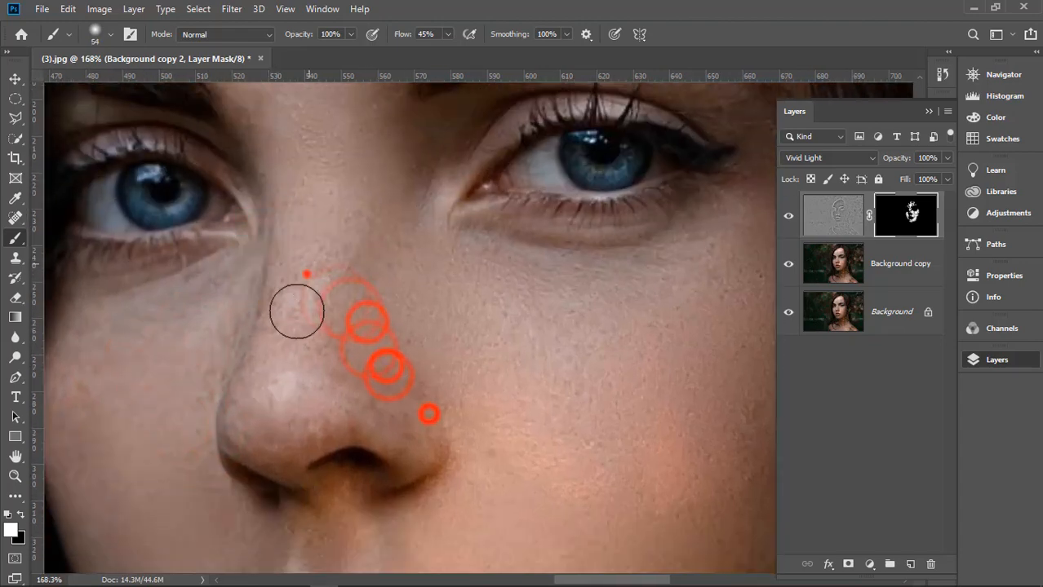
pyautogui.click(302, 335)
pyautogui.click(267, 341)
# Paint the mask above and around the image-right nostril, reducing the brush to 21 px.
pyautogui.scroll(-2, 361, 306)
pyautogui.click(357, 377)
pyautogui.press('[')
pyautogui.press('[')
pyautogui.press('[')
pyautogui.click(329, 341)
pyautogui.click(395, 357)
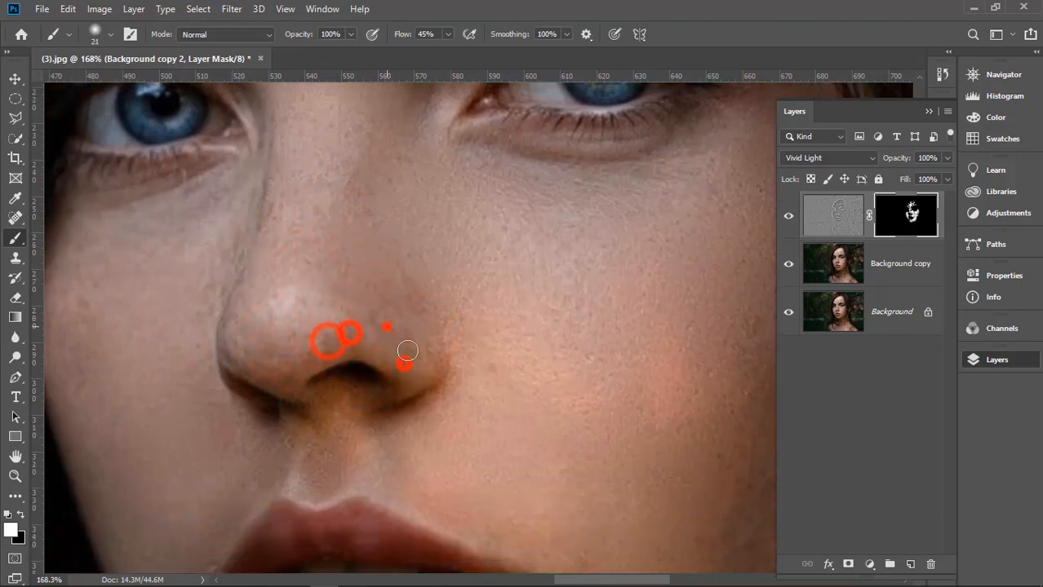
pyautogui.click(387, 326)
# Smooth the underside and image-left side of the nose tip with the 21 px brush.
pyautogui.click(342, 342)
pyautogui.click(301, 347)
pyautogui.click(279, 350)
pyautogui.click(260, 353)
pyautogui.click(271, 299)
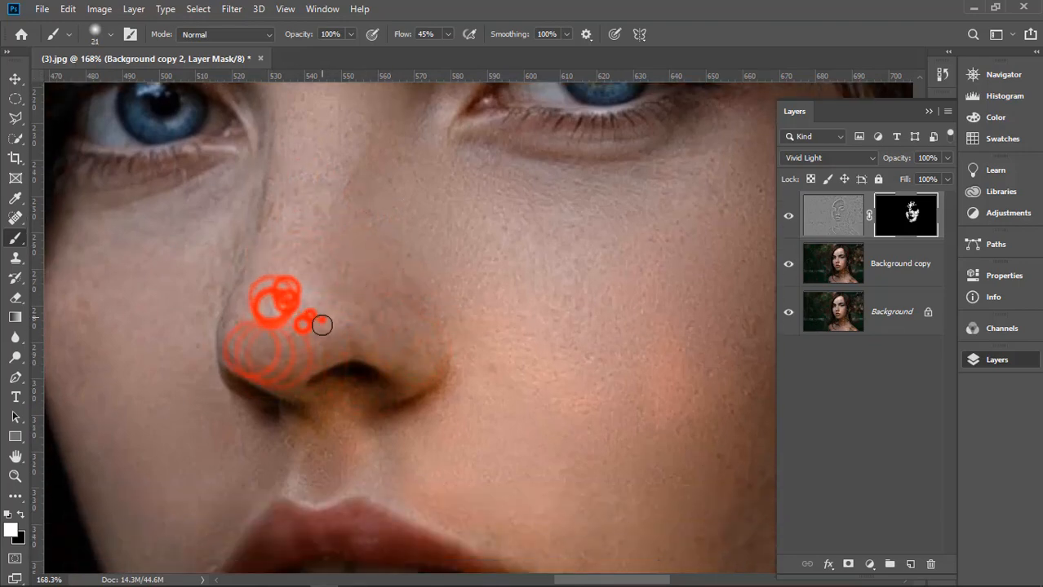
# Paint over the remaining freckled spots across the center of the nose tip with the 21 px brush.
pyautogui.click(323, 322)
pyautogui.click(286, 311)
pyautogui.click(322, 302)
pyautogui.click(359, 319)
pyautogui.click(294, 326)
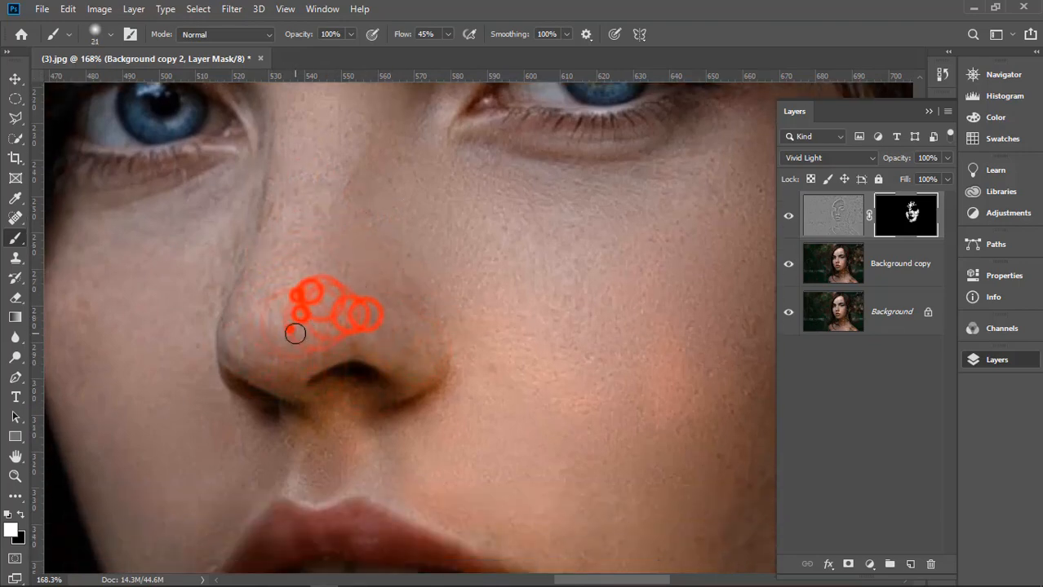
pyautogui.click(282, 303)
pyautogui.click(237, 336)
pyautogui.click(363, 330)
# Touch up the mask along the image-left side of the nose, from the bridge to the nostril, at 21 px.
pyautogui.scroll(3, 306, 286)
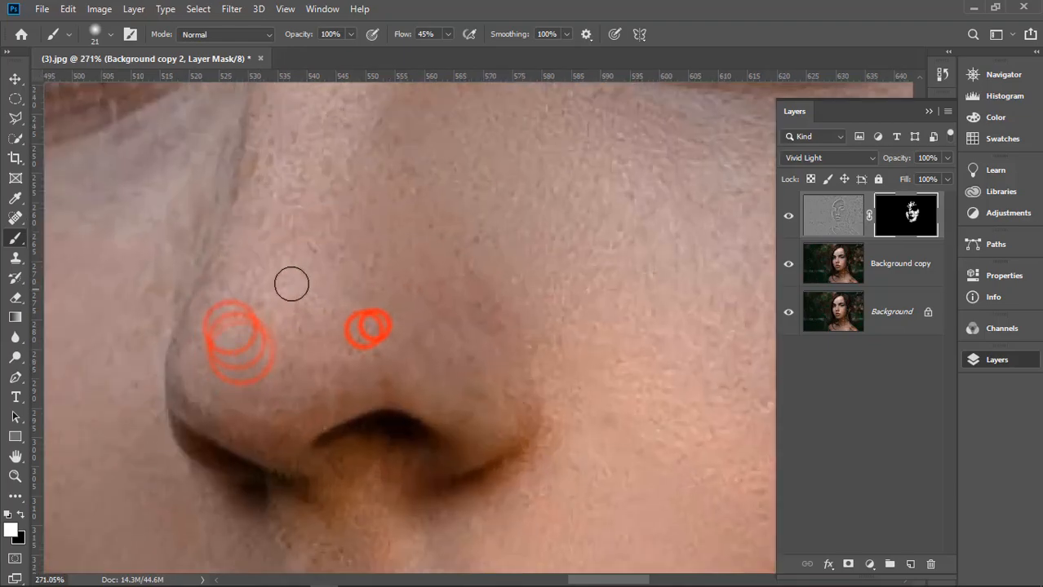
pyautogui.click(275, 226)
pyautogui.click(273, 181)
pyautogui.click(298, 200)
pyautogui.click(273, 291)
pyautogui.click(238, 304)
pyautogui.click(241, 328)
pyautogui.click(206, 374)
# Finish smoothing the nose tip above the image-right nostril with the 21 px brush.
pyautogui.scroll(-2, 213, 399)
pyautogui.click(356, 350)
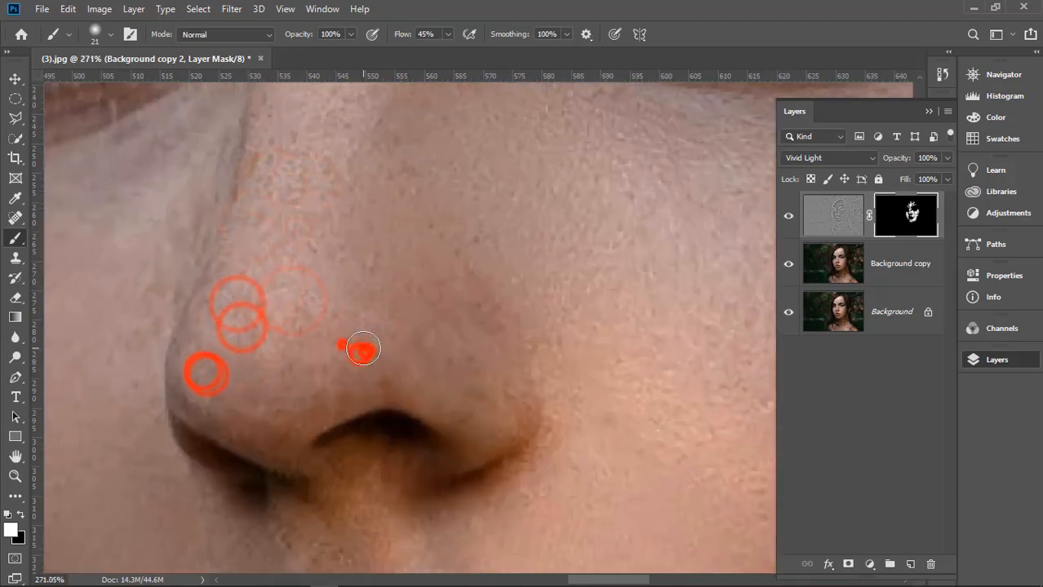
pyautogui.click(319, 298)
pyautogui.click(292, 340)
pyautogui.scroll(-5, 319, 281)
pyautogui.scroll(-3, 319, 281)
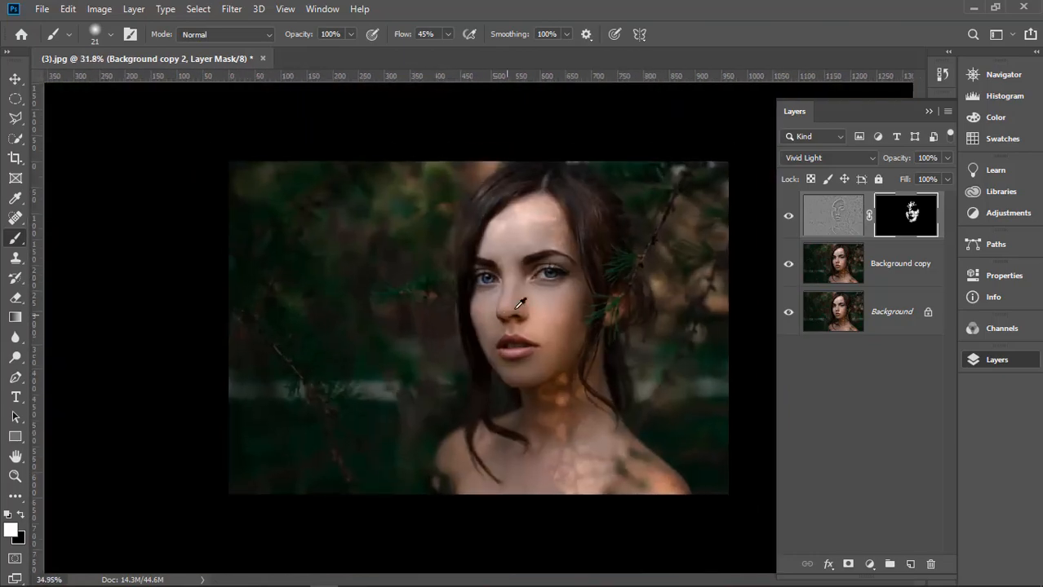
# Smooth the image-left cheek and the adjoining side of the nose on the mask with the 71 px and 48 px brushes.
pyautogui.scroll(5, 538, 292)
pyautogui.rightClick(314, 268)
pyautogui.press('Escape')
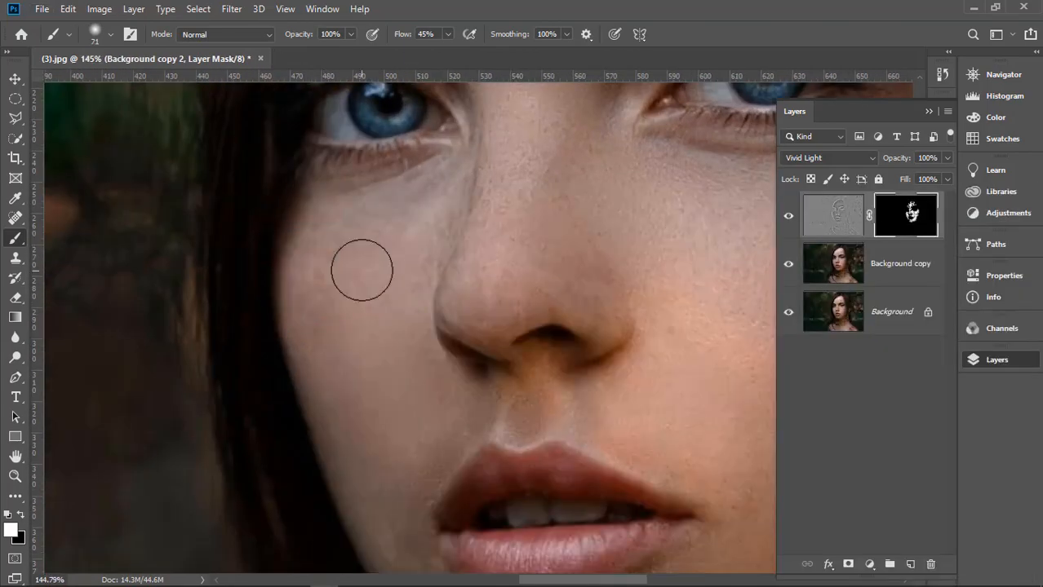
pyautogui.click(395, 221)
pyautogui.click(399, 243)
pyautogui.click(349, 237)
pyautogui.click(420, 253)
pyautogui.click(459, 199)
pyautogui.click(451, 216)
pyautogui.click(434, 262)
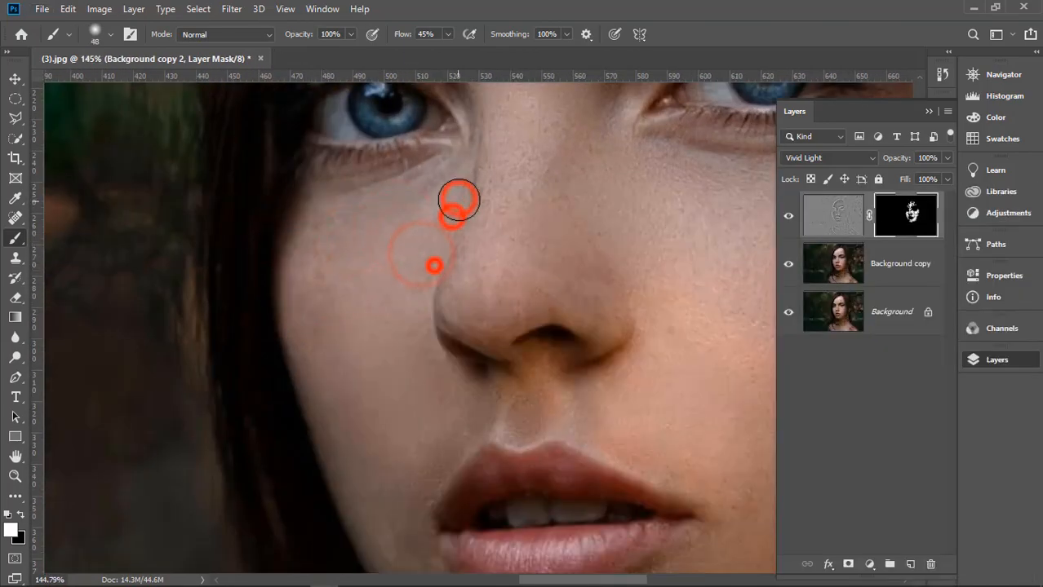
pyautogui.click(431, 275)
# Smooth the center of the nose tip and the skin around its base with the 48 px brush.
pyautogui.click(540, 155)
pyautogui.click(540, 180)
pyautogui.click(542, 243)
pyautogui.click(567, 218)
pyautogui.scroll(-2, 553, 331)
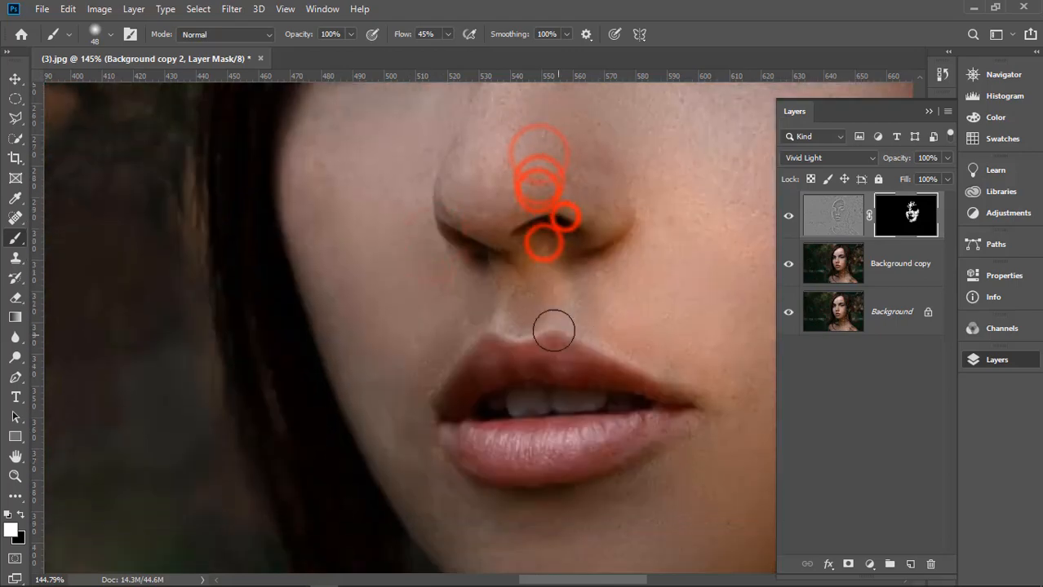
# Reduce the brush to 28 px and smooth the skin around both nostrils.
pyautogui.press('[')
pyautogui.press('[')
pyautogui.click(487, 238)
pyautogui.click(606, 232)
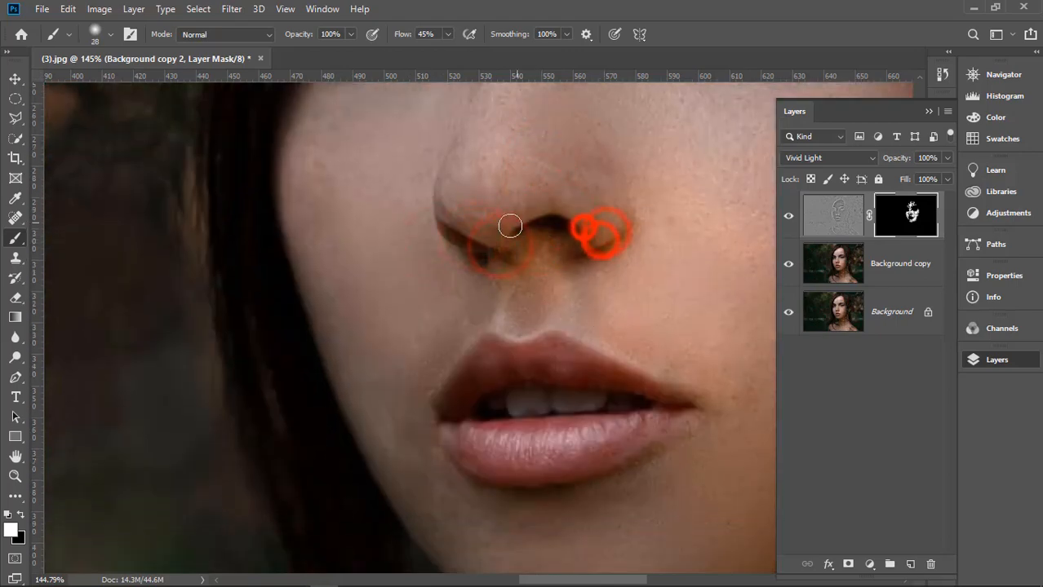
# Enlarge the brush to 228 px and smooth the center of the chest below the neck.
pyautogui.scroll(-8, 504, 231)
pyautogui.scroll(3, 598, 406)
pyautogui.rightClick(584, 324)
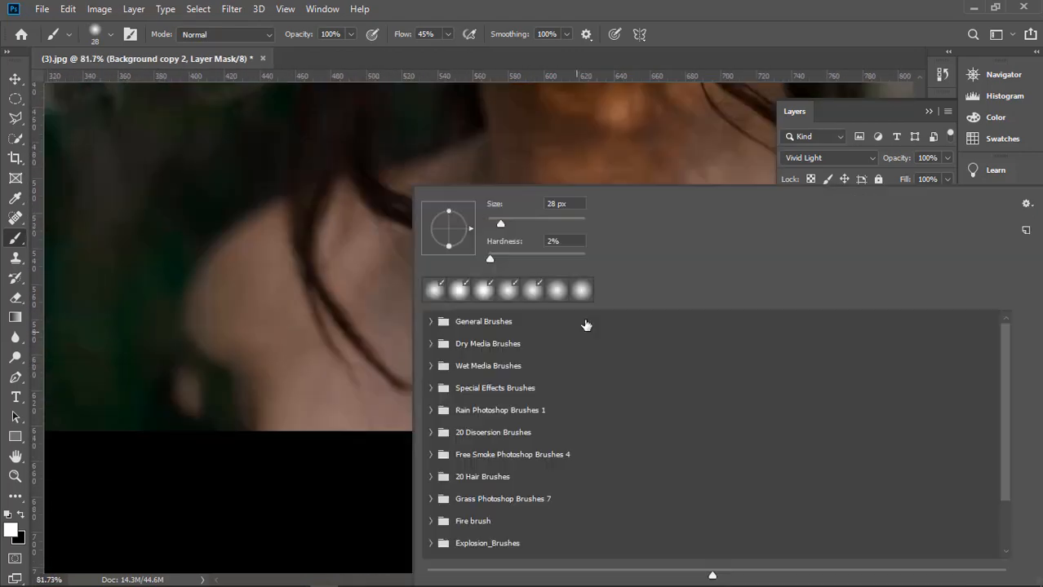
pyautogui.press('Escape')
pyautogui.scroll(2, 325, 279)
pyautogui.moveTo(605, 344); pyautogui.dragTo(687, 352)
pyautogui.click(633, 262)
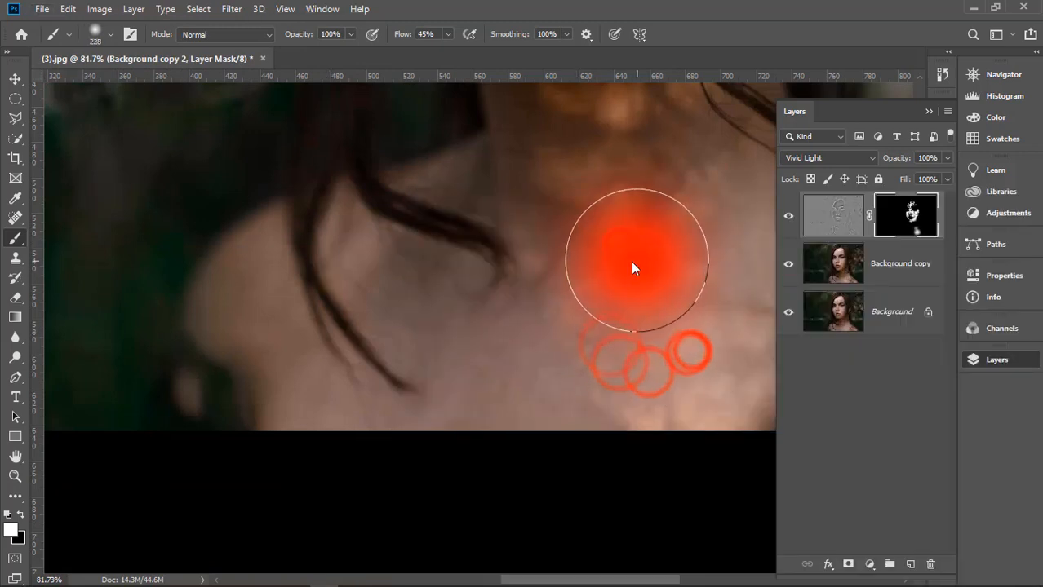
# Smooth the neck and collarbone area with a 165 px brush at 67% opacity.
pyautogui.press('[')
pyautogui.press('[')
pyautogui.press('[')
pyautogui.scroll(2, 404, 110)
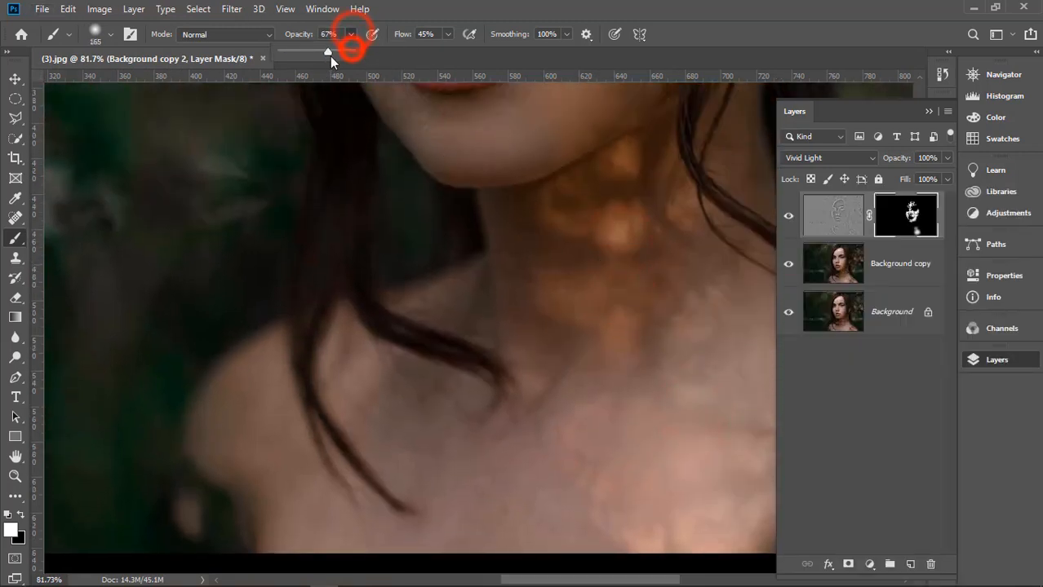
pyautogui.moveTo(524, 233)
pyautogui.mouseDown()
pyautogui.moveTo(699, 361)
pyautogui.moveTo(751, 341)
pyautogui.mouseUp()
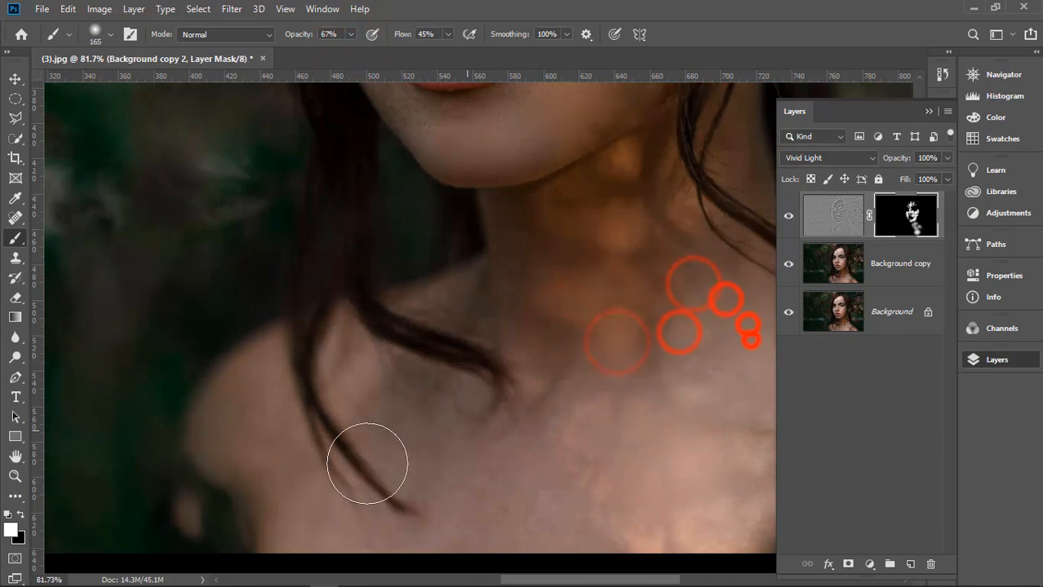
# Clear the view of the whole chest and smooth it across to the image-left shoulder with the 165 px brush.
pyautogui.scroll(-2, 367, 464)
pyautogui.click(926, 111)
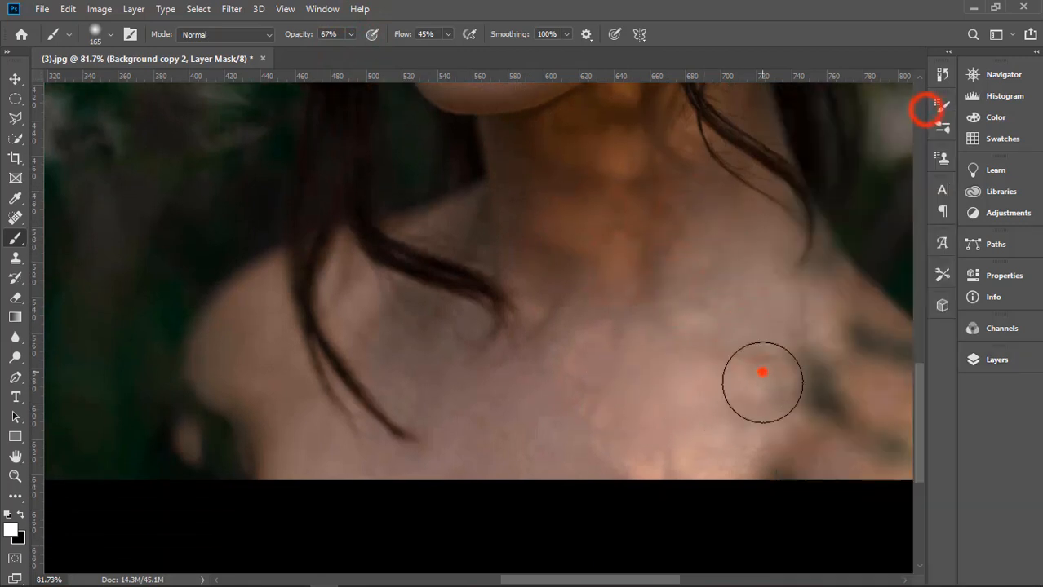
pyautogui.moveTo(745, 385); pyautogui.dragTo(733, 421)
pyautogui.moveTo(649, 376); pyautogui.dragTo(662, 424)
pyautogui.moveTo(524, 407)
pyautogui.mouseDown()
pyautogui.moveTo(526, 432)
pyautogui.moveTo(441, 425)
pyautogui.mouseUp()
pyautogui.scroll(-1, 314, 338)
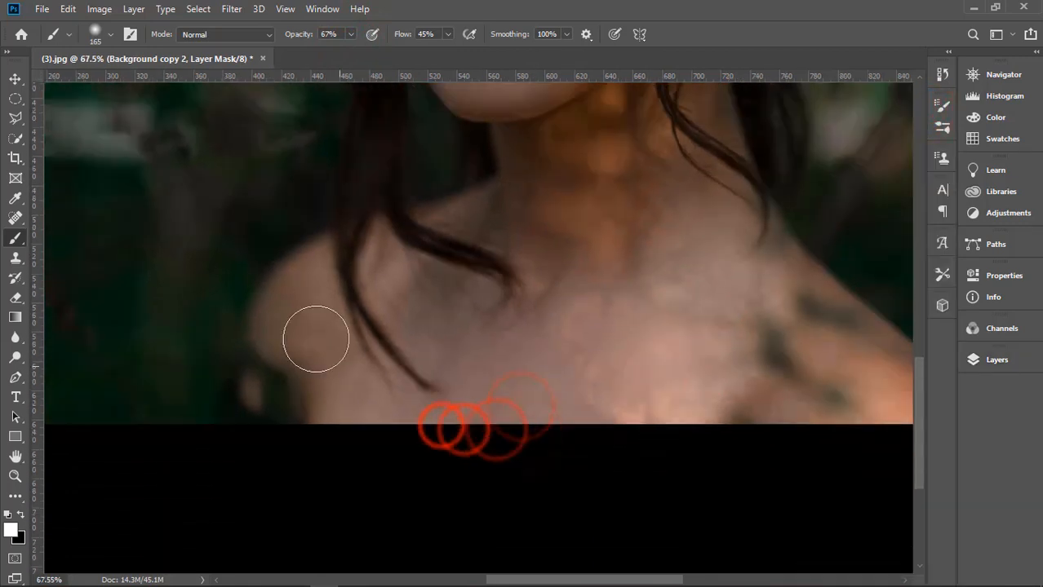
pyautogui.click(302, 368)
pyautogui.click(349, 390)
# Examine the smoothed skin on the face, neck and shoulders, both close up and in the full portrait.
pyautogui.scroll(-3, 349, 391)
pyautogui.scroll(4, 477, 365)
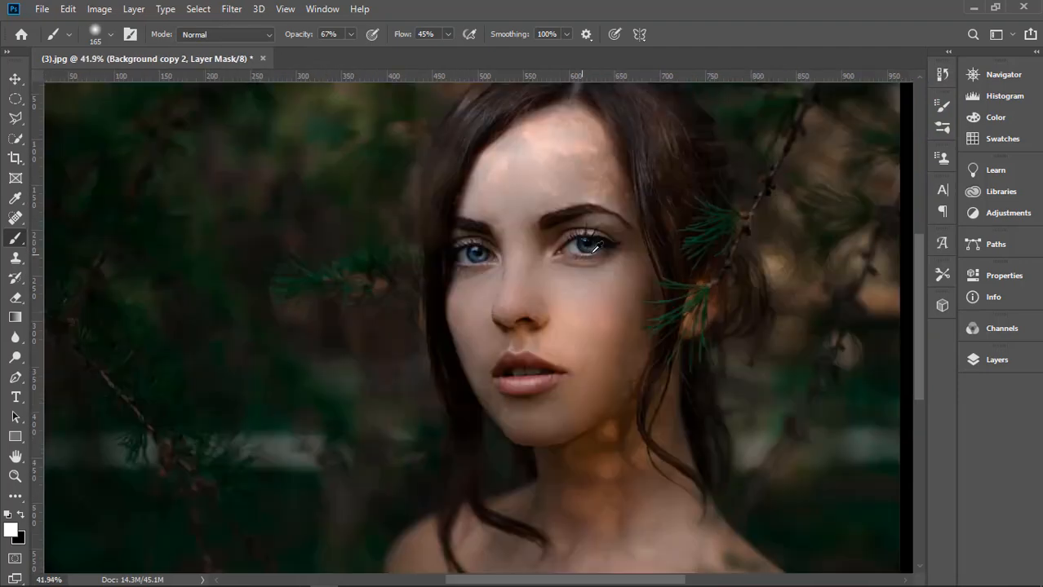
pyautogui.scroll(-2, 606, 259)
pyautogui.scroll(3, 605, 258)
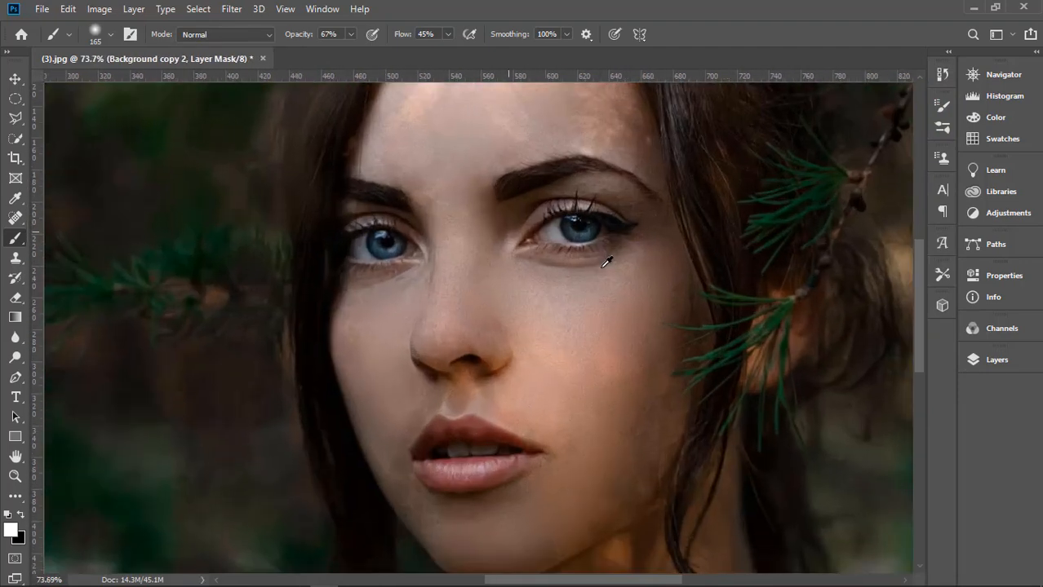
pyautogui.scroll(-4, 605, 261)
pyautogui.scroll(-2, 605, 263)
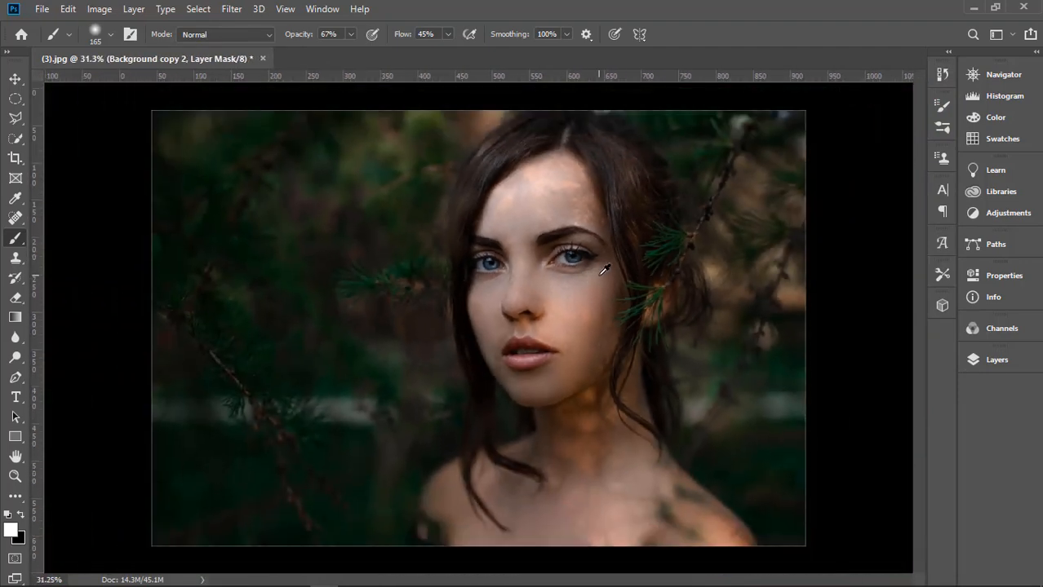
pyautogui.scroll(1, 612, 263)
# Stamp all visible layers into a new top layer and open it in the Camera Raw filter.
pyautogui.click(992, 360)
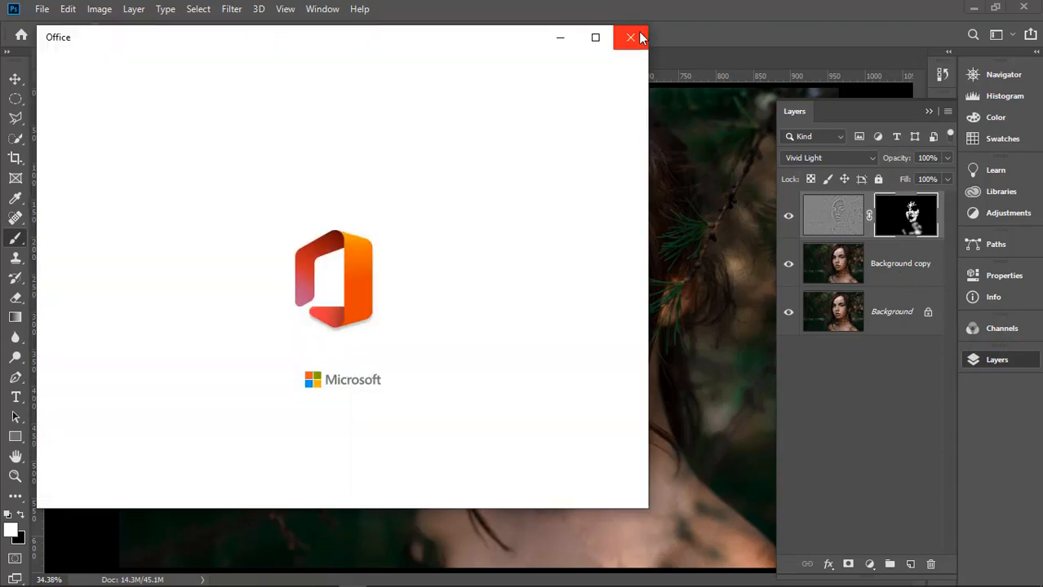
pyautogui.click(641, 37)
pyautogui.hotkey('ctrl', 'alt', 'shift', 'e')
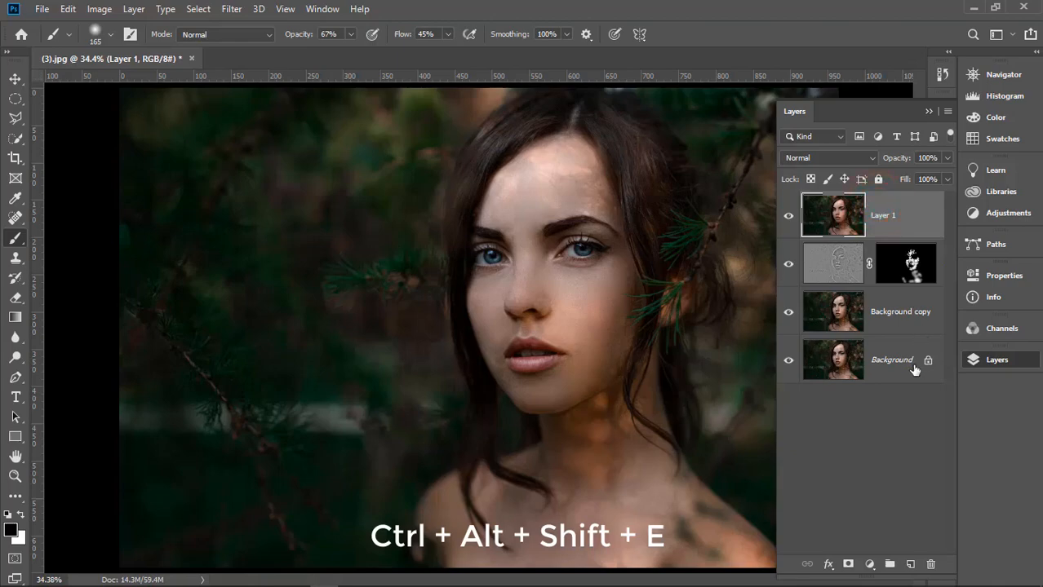
pyautogui.hotkey('ctrl', 'shift', 'a')
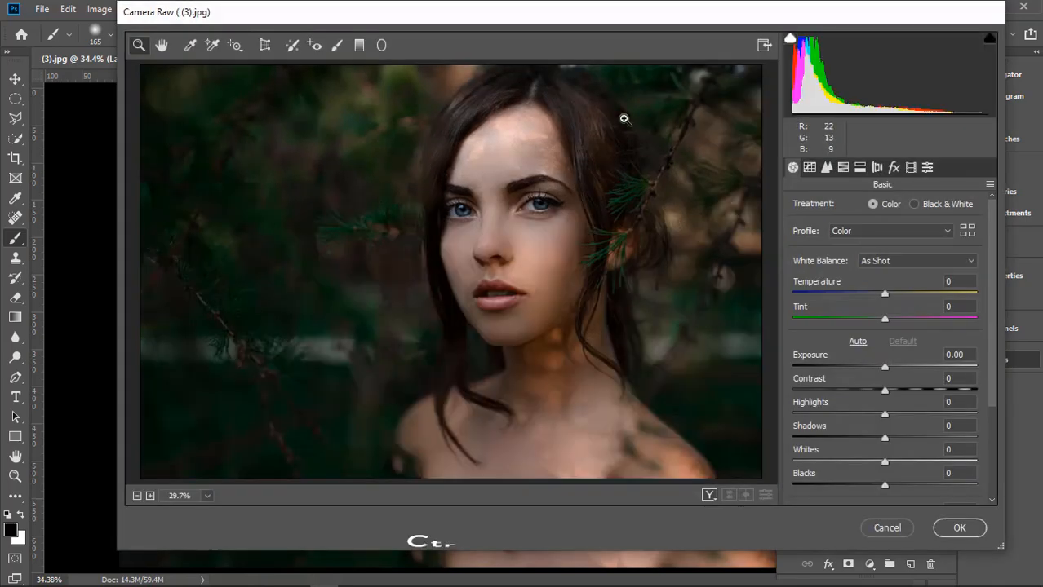
# Set the white balance in Camera Raw to Temperature +14 and Tint -14.
pyautogui.moveTo(512, 12); pyautogui.dragTo(573, 121)
pyautogui.moveTo(399, 88); pyautogui.dragTo(461, 84)
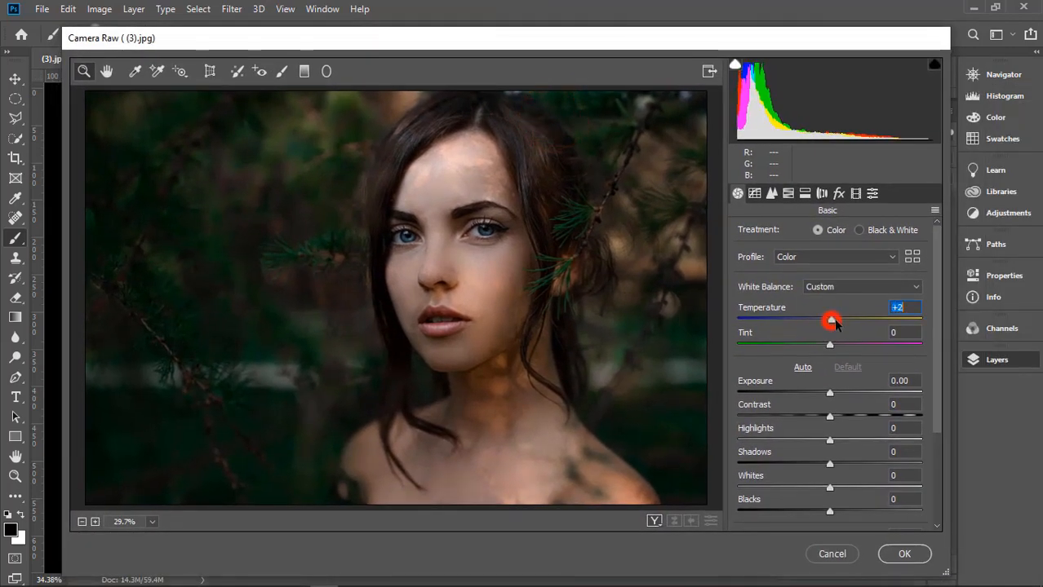
pyautogui.moveTo(833, 322); pyautogui.dragTo(845, 325)
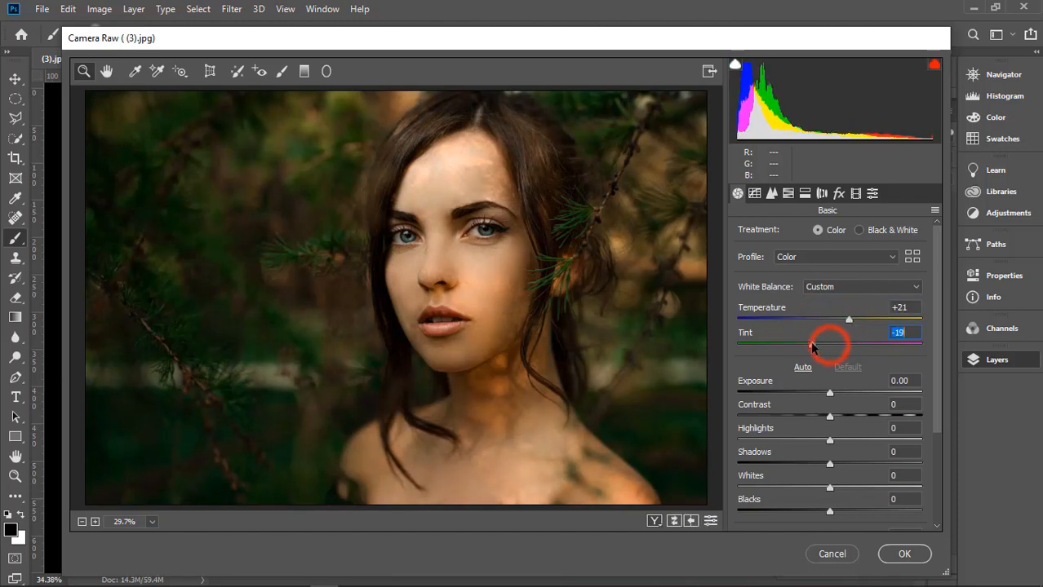
pyautogui.moveTo(849, 323); pyautogui.dragTo(845, 323)
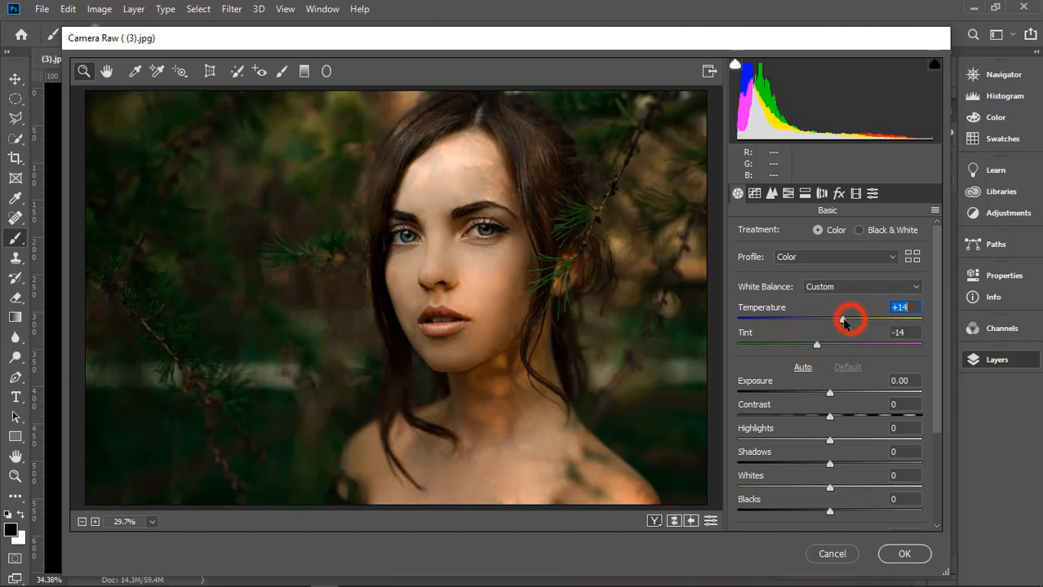
# Darken the tones with Exposure -0.15, Shadows -1, Whites -13 and Blacks -8.
pyautogui.moveTo(830, 393)
pyautogui.mouseDown()
pyautogui.moveTo(843, 394)
pyautogui.moveTo(832, 399)
pyautogui.mouseUp()
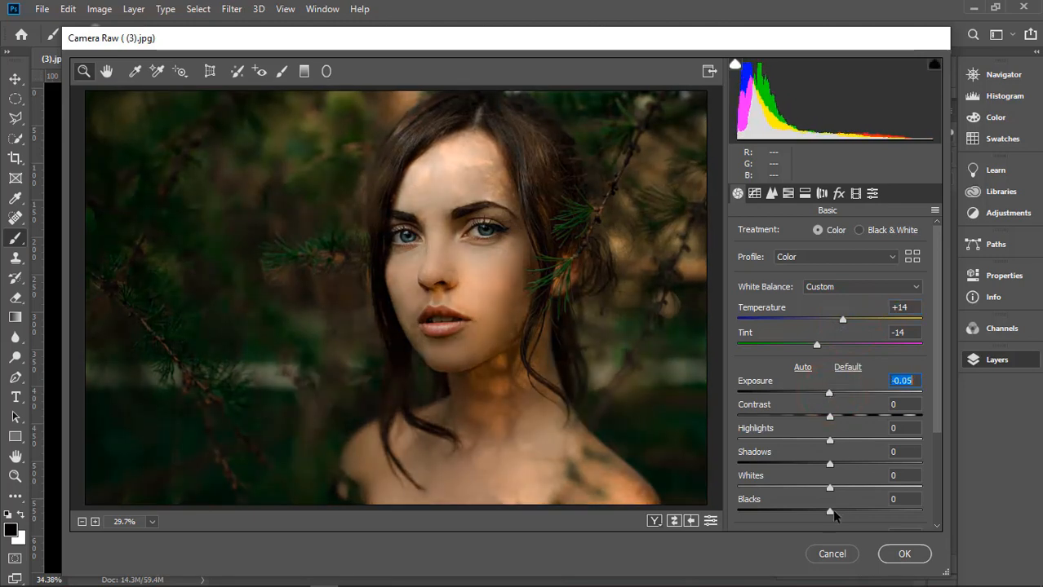
pyautogui.moveTo(830, 512); pyautogui.dragTo(815, 512)
pyautogui.moveTo(829, 465); pyautogui.dragTo(813, 466)
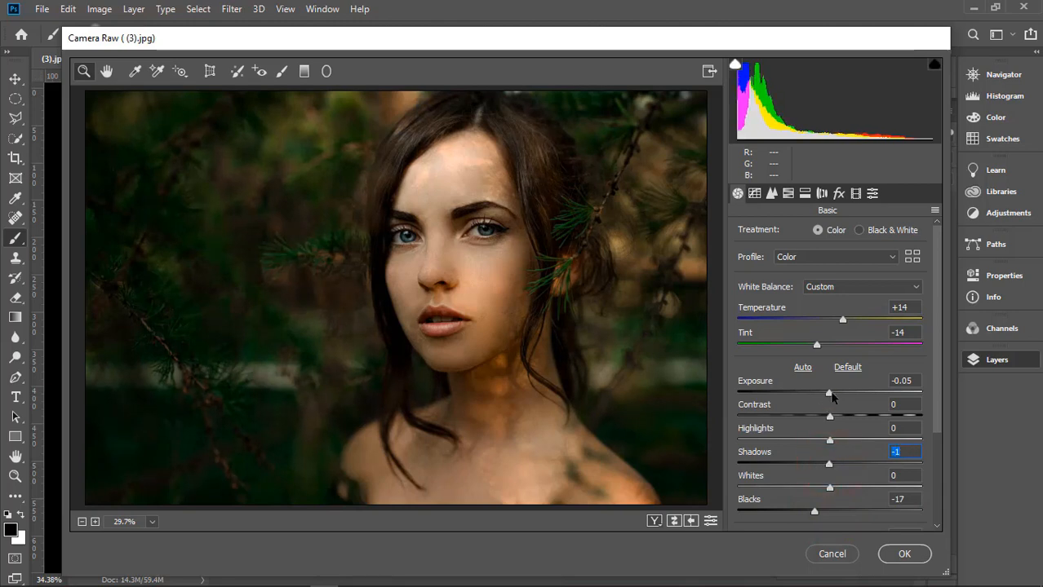
pyautogui.moveTo(815, 512); pyautogui.dragTo(814, 488)
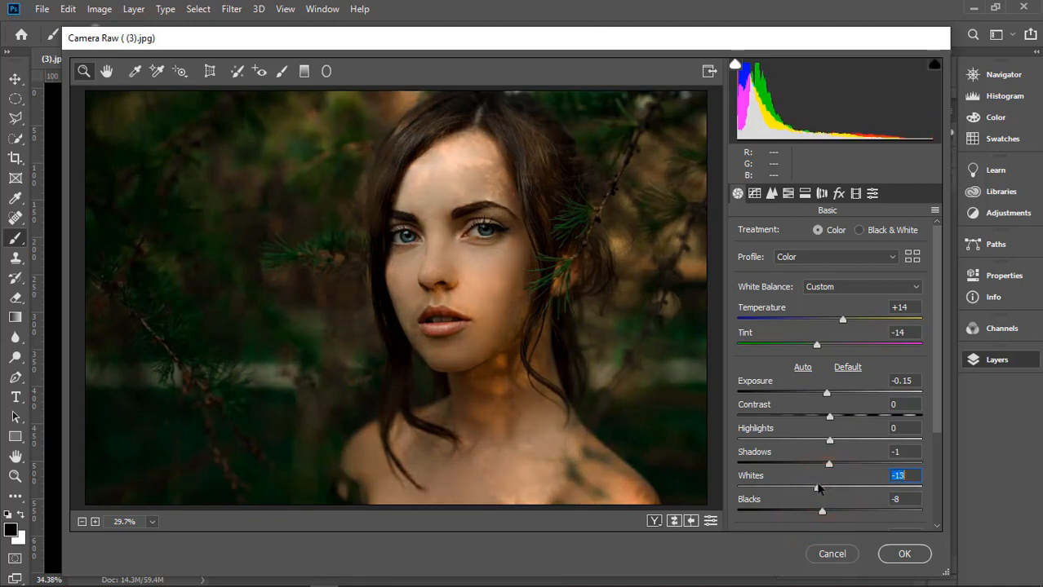
# Set the Luminance noise reduction to 37 and apply the Camera Raw adjustments.
pyautogui.click(772, 194)
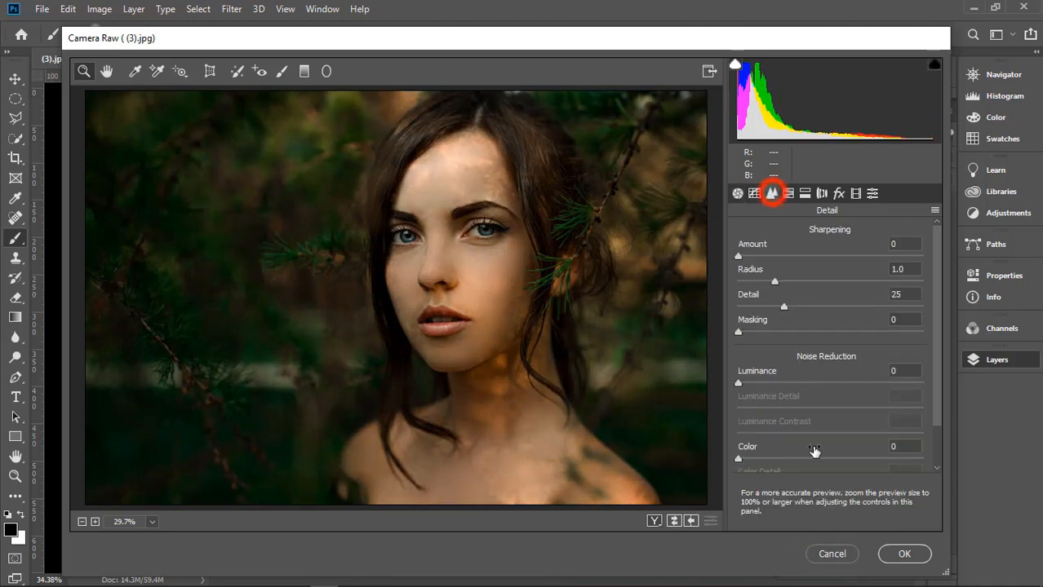
pyautogui.click(740, 383)
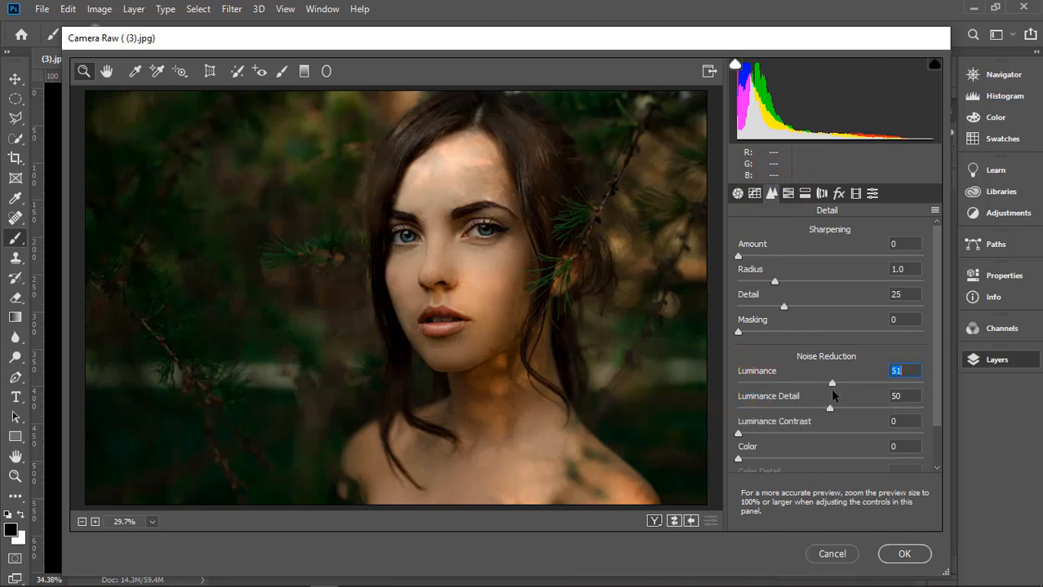
pyautogui.moveTo(832, 390); pyautogui.dragTo(804, 387)
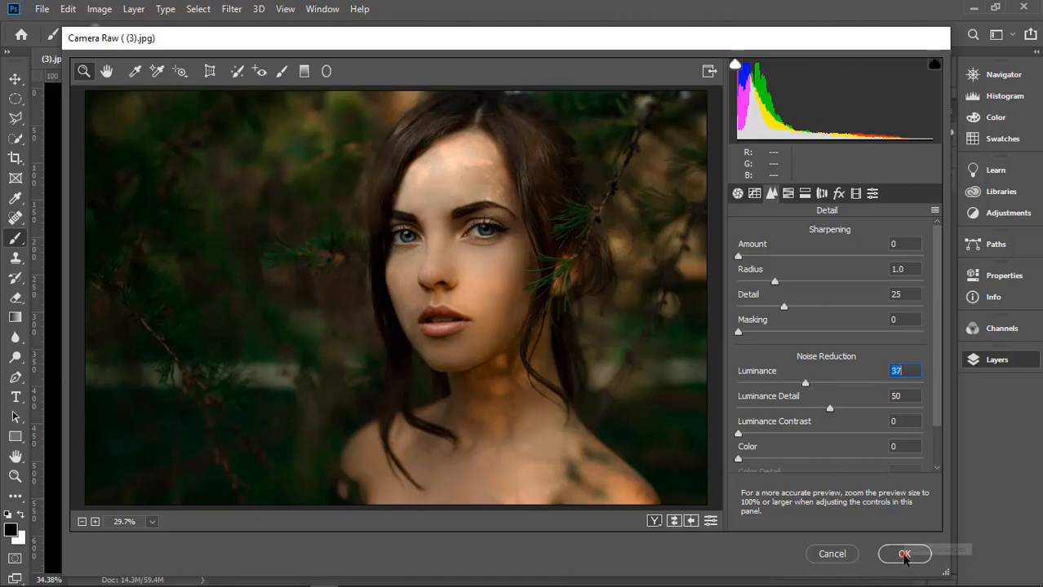
pyautogui.click(903, 555)
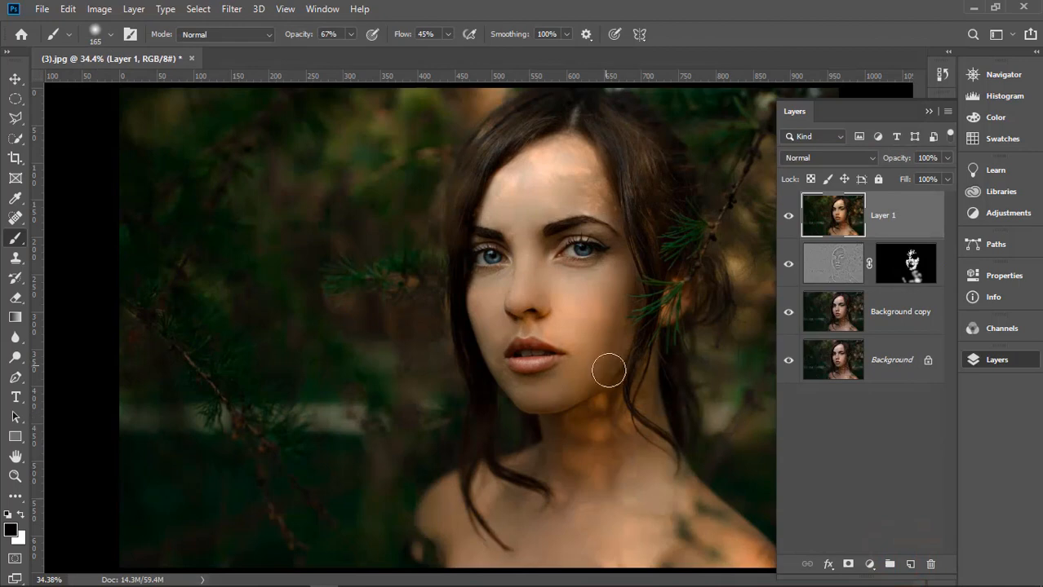
# Add a mask to Layer 1 and paint both eyes black with a 50 px brush, raising the opacity from 67% to 100%.
pyautogui.click(848, 565)
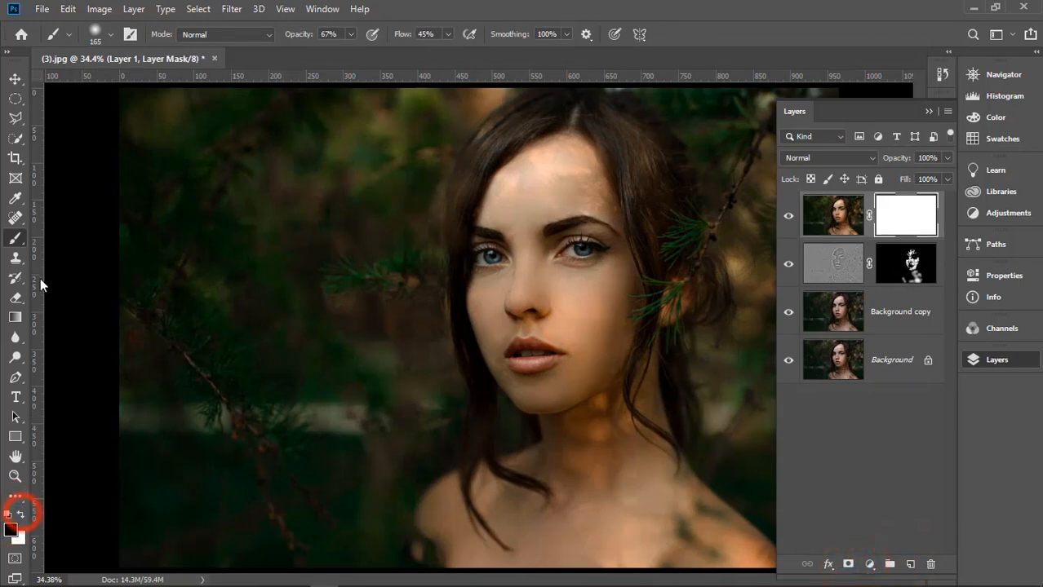
pyautogui.scroll(3, 565, 256)
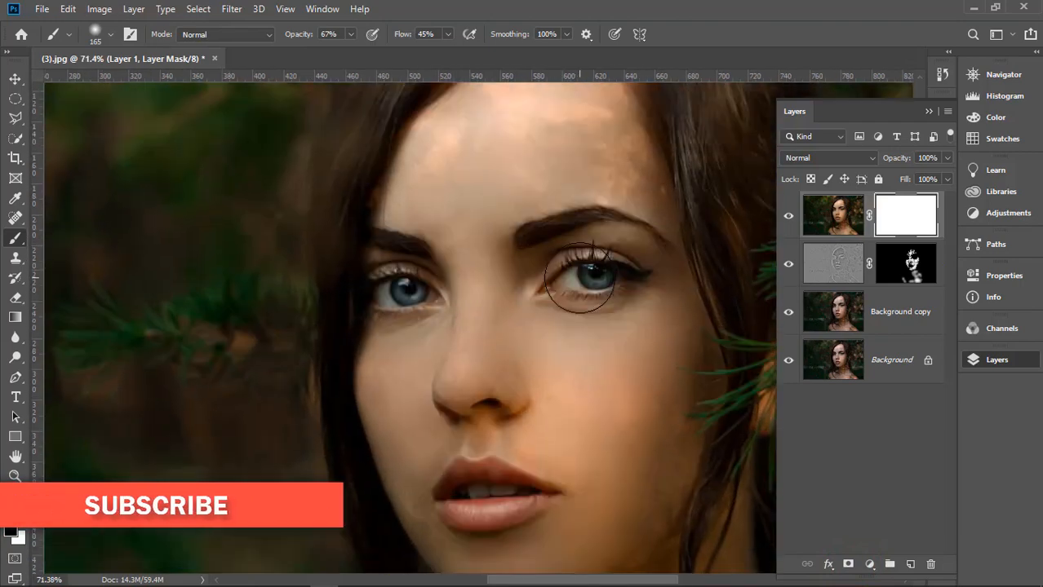
pyautogui.scroll(2, 579, 277)
pyautogui.moveTo(575, 284); pyautogui.dragTo(559, 287)
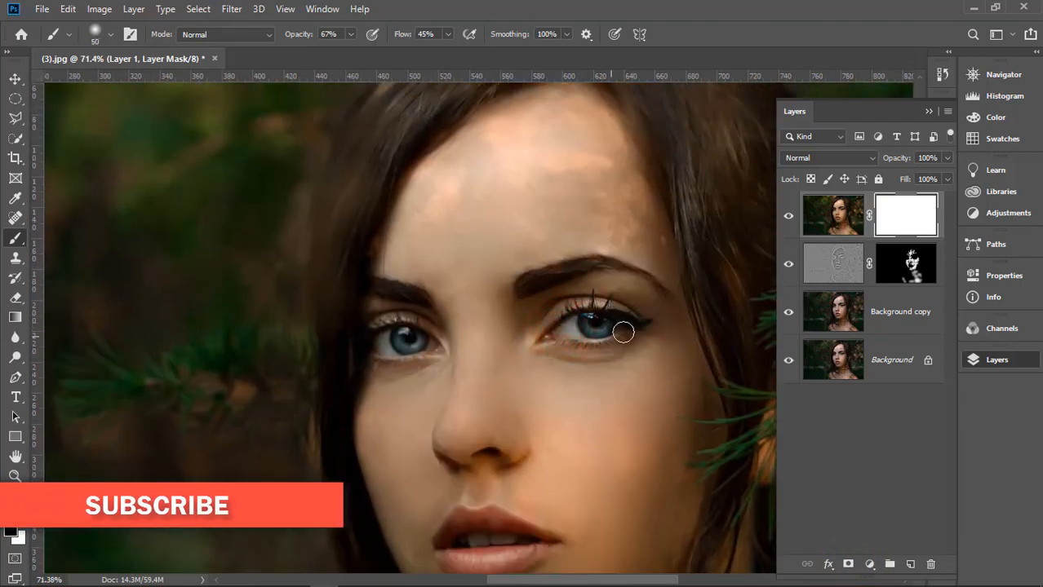
pyautogui.click(623, 332)
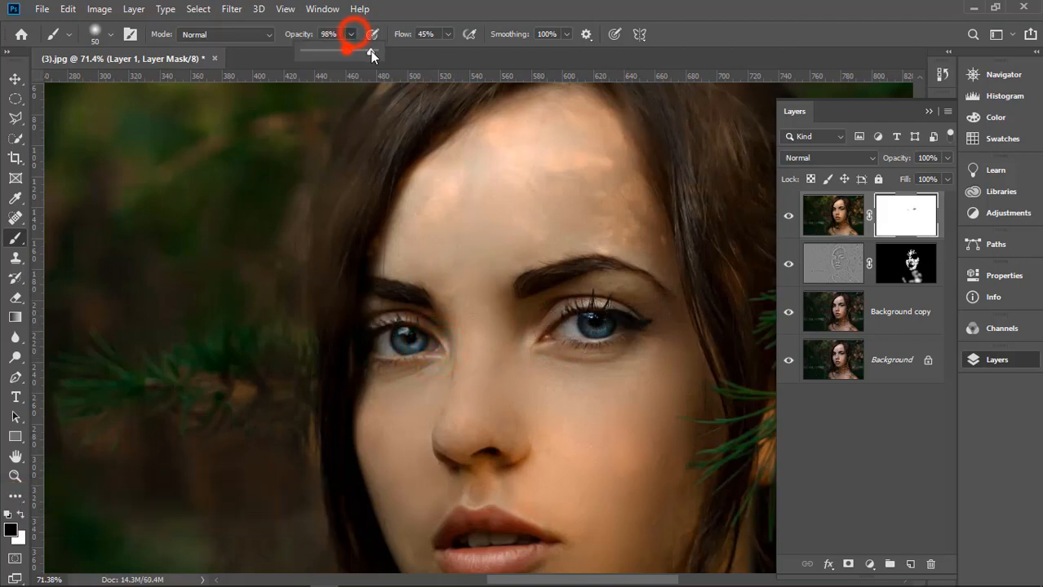
pyautogui.click(425, 346)
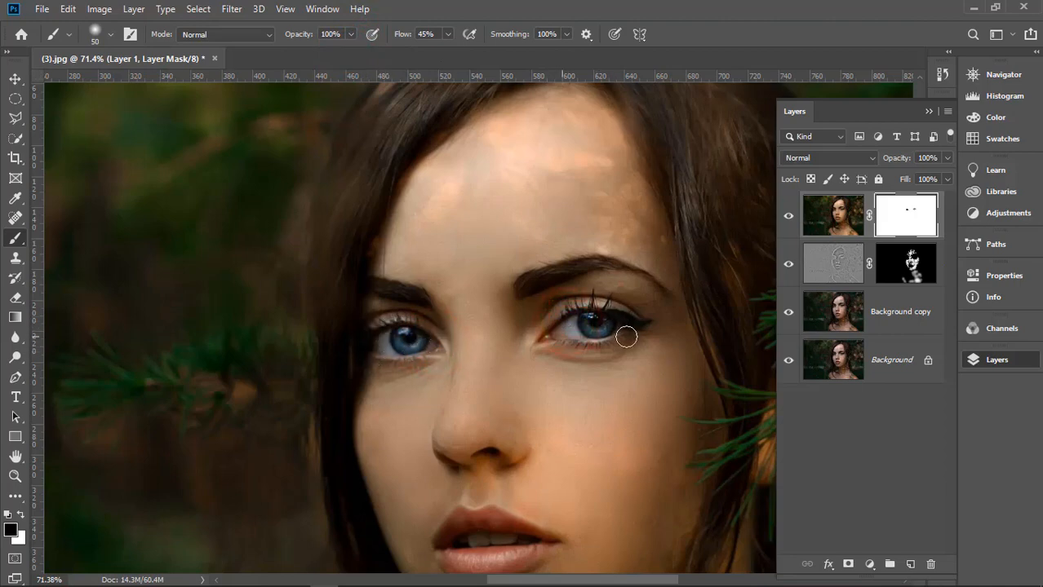
# Mask the image-right eyebrow out of the color grade, reducing the brush from 44 px through 30 px to 15 px along it.
pyautogui.scroll(1, 581, 345)
pyautogui.keyDown('alt'); pyautogui.rightClick(534, 316); pyautogui.keyUp('alt')
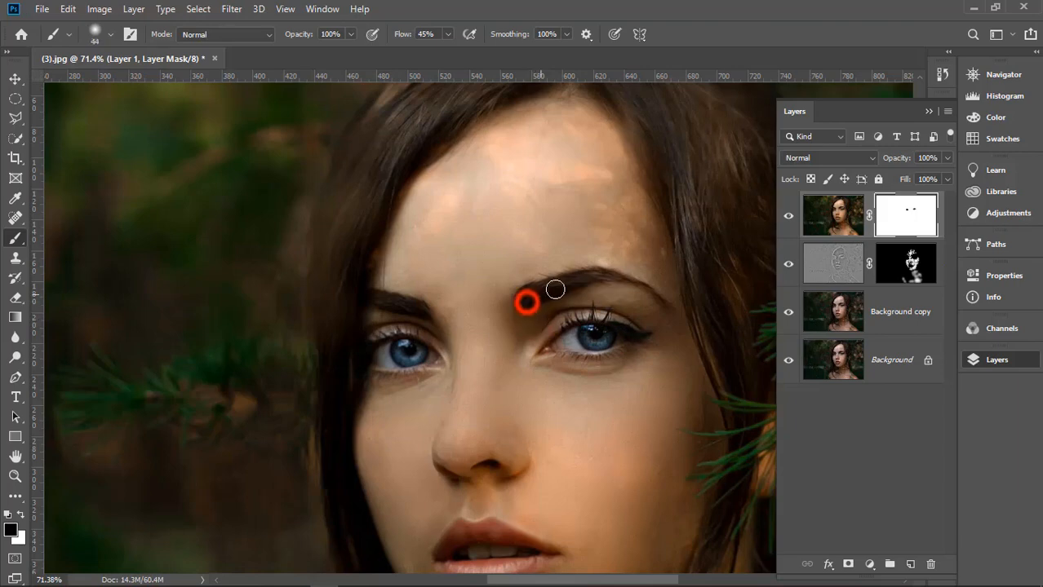
pyautogui.keyDown('alt'); pyautogui.rightClick(530, 297); pyautogui.keyUp('alt')
pyautogui.moveTo(531, 297); pyautogui.dragTo(566, 281)
pyautogui.keyDown('alt'); pyautogui.rightClick(593, 279); pyautogui.keyUp('alt')
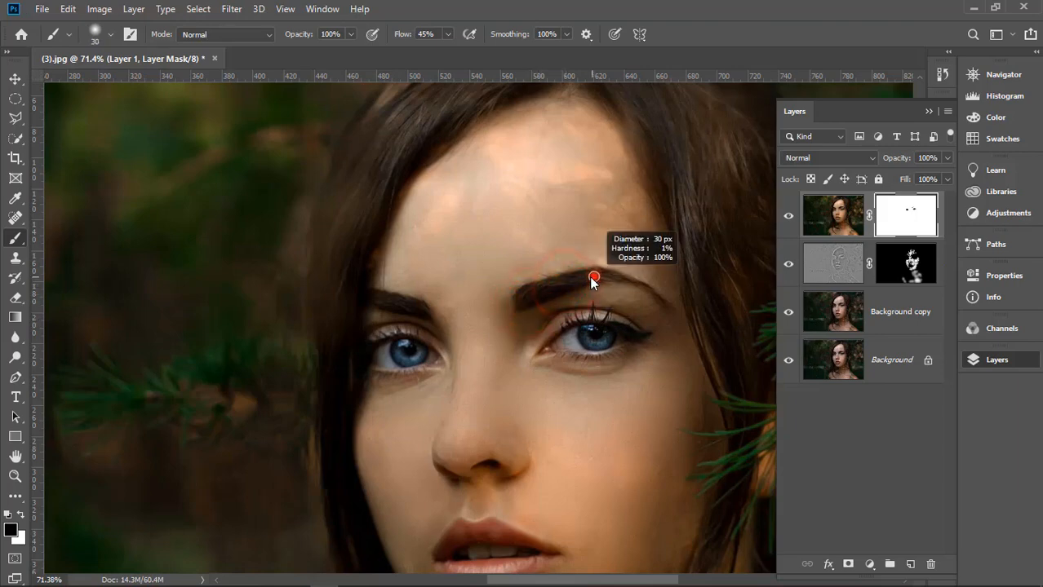
pyautogui.keyDown('alt'); pyautogui.rightClick(593, 275); pyautogui.keyUp('alt')
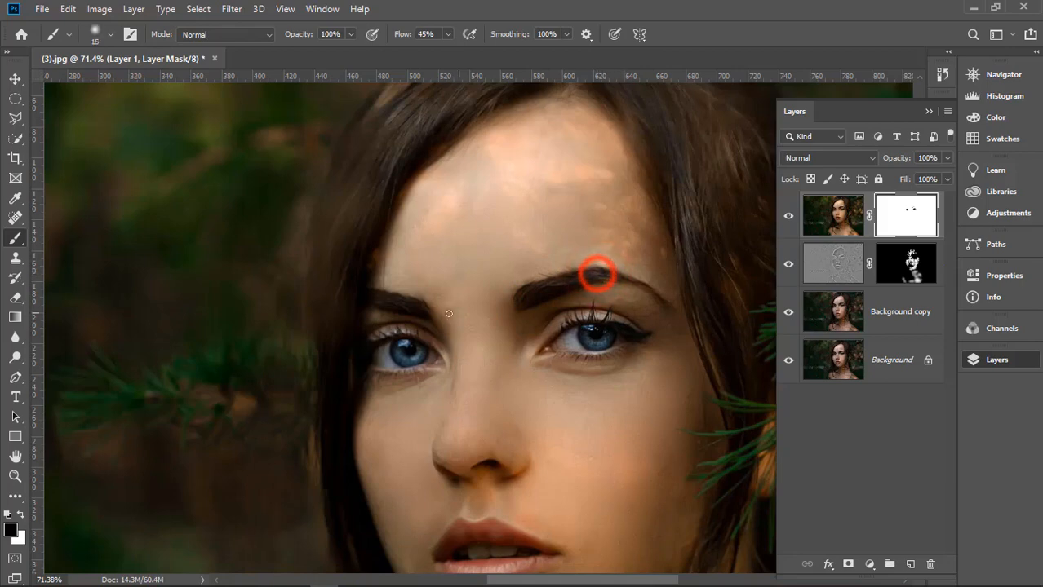
# Mask the image-left eyebrow and the lips out of the color grade with a 40 px brush.
pyautogui.press(']')
pyautogui.press(']')
pyautogui.press(']')
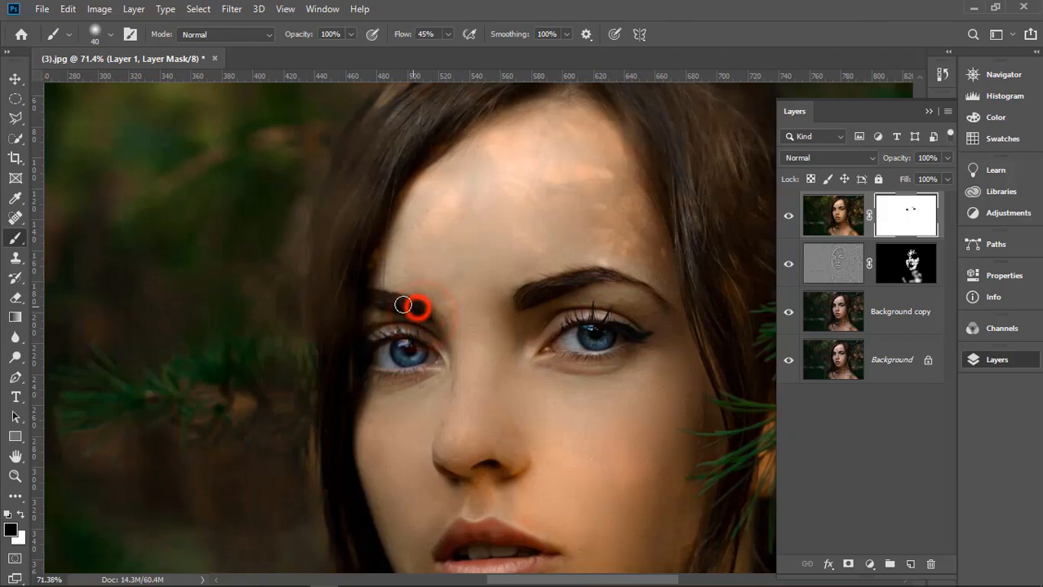
pyautogui.moveTo(403, 305); pyautogui.dragTo(387, 302)
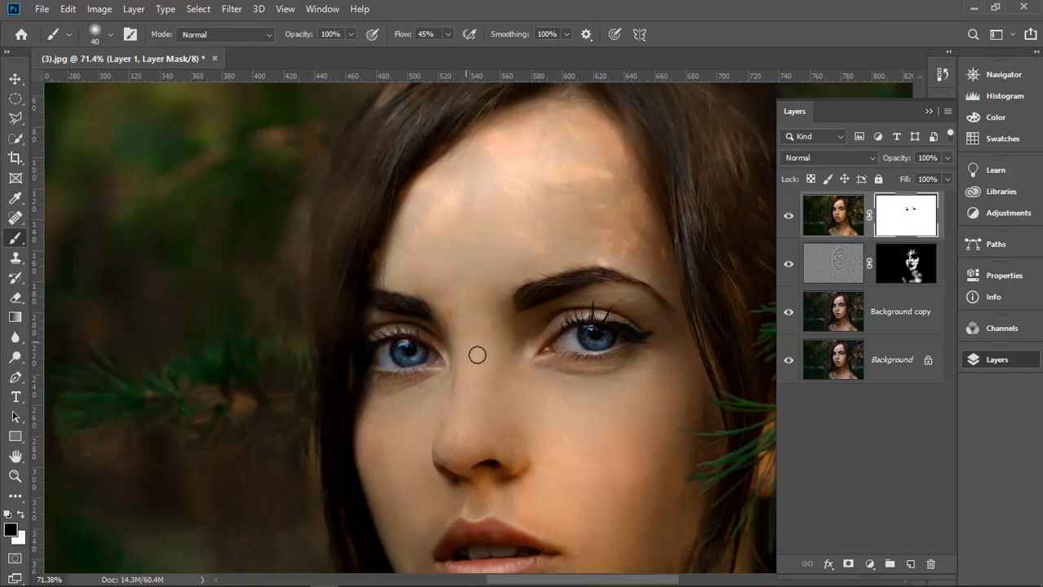
pyautogui.scroll(-5, 477, 355)
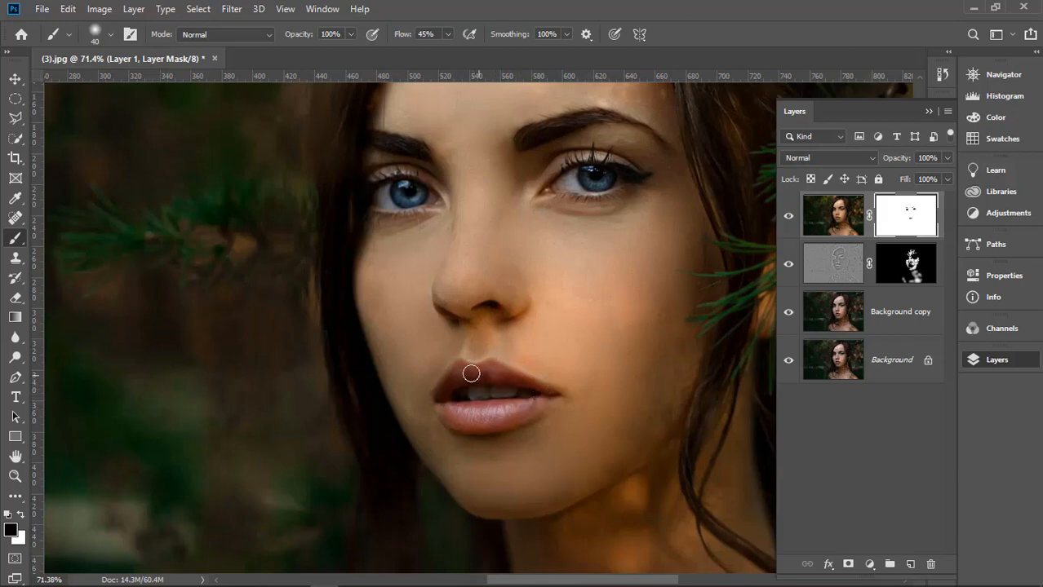
# Paint the image-left hair out of the Layer 1 mask, from the crown down beside the face, enlarging the brush through 96 px to 169 px.
pyautogui.scroll(-3, 449, 398)
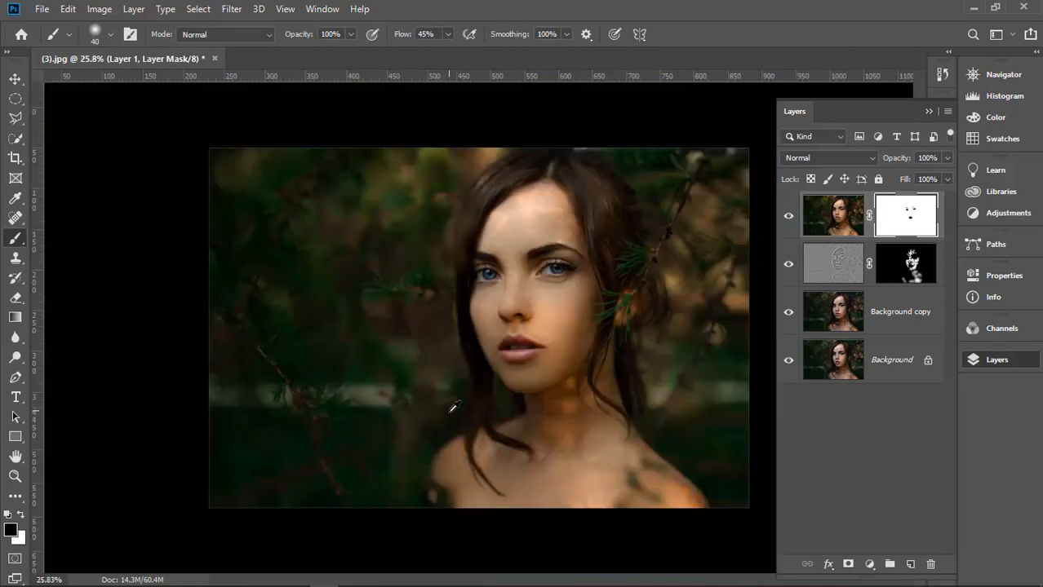
pyautogui.scroll(3, 454, 407)
pyautogui.scroll(2, 582, 363)
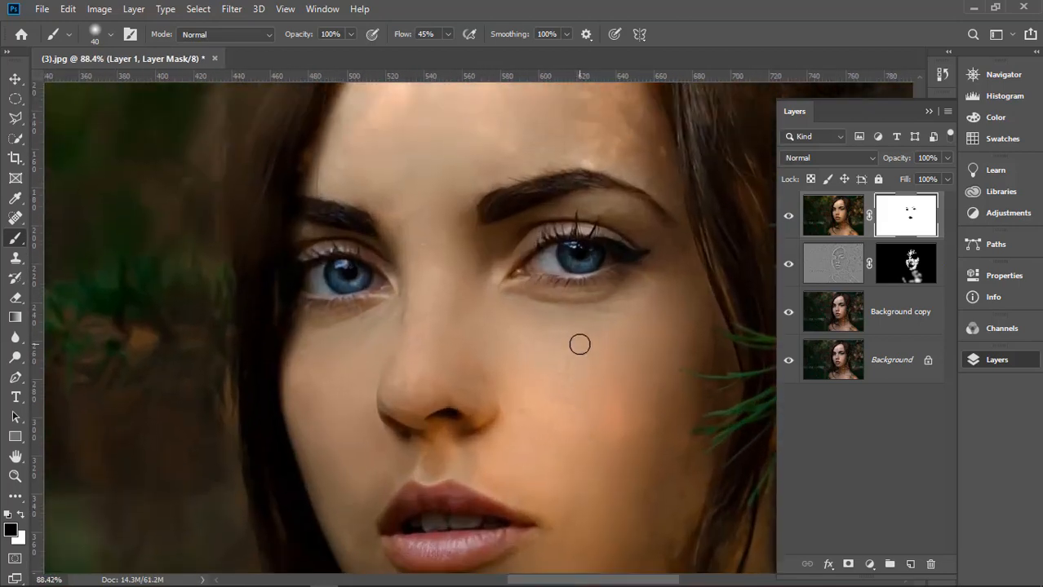
pyautogui.scroll(-3, 571, 366)
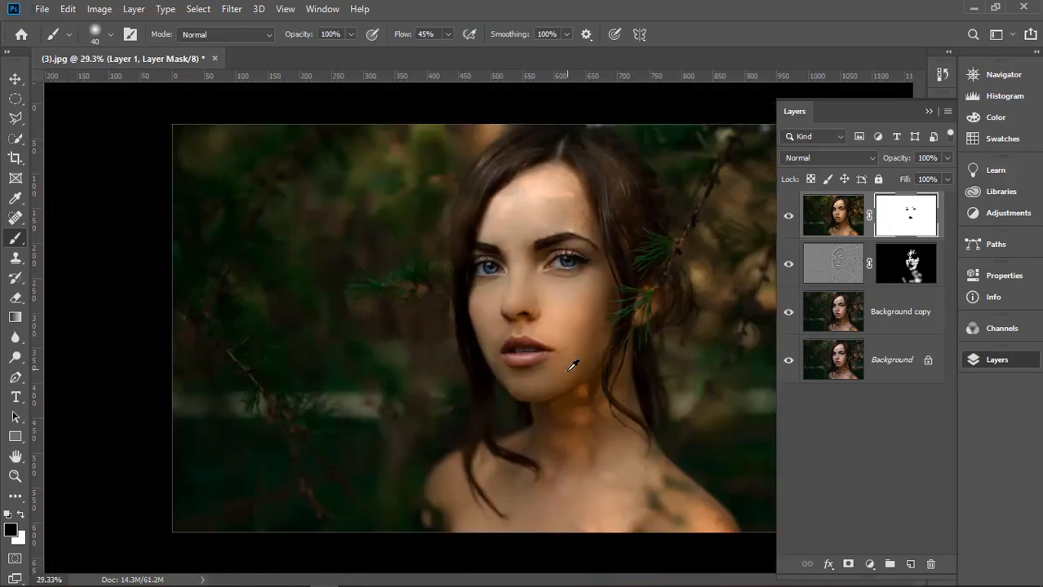
pyautogui.scroll(1, 575, 361)
pyautogui.scroll(2, 571, 326)
pyautogui.scroll(2, 540, 216)
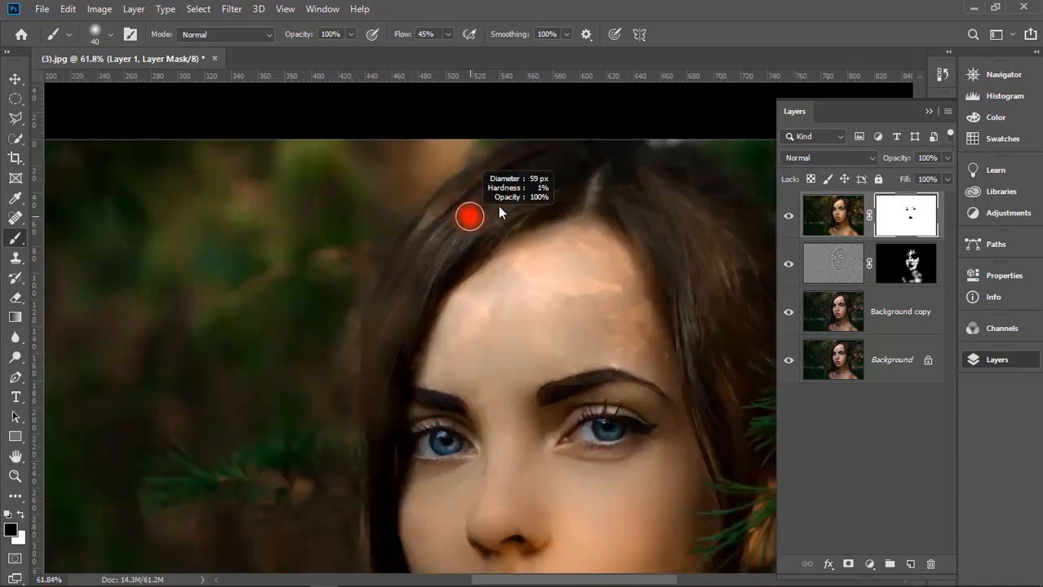
pyautogui.moveTo(561, 167)
pyautogui.mouseDown()
pyautogui.moveTo(442, 224)
pyautogui.moveTo(442, 235)
pyautogui.moveTo(467, 208)
pyautogui.moveTo(401, 291)
pyautogui.moveTo(377, 367)
pyautogui.moveTo(380, 406)
pyautogui.moveTo(375, 347)
pyautogui.moveTo(365, 349)
pyautogui.moveTo(375, 310)
pyautogui.mouseUp()
pyautogui.scroll(-2, 376, 361)
pyautogui.keyDown('alt'); pyautogui.rightClick(367, 351); pyautogui.keyUp('alt')
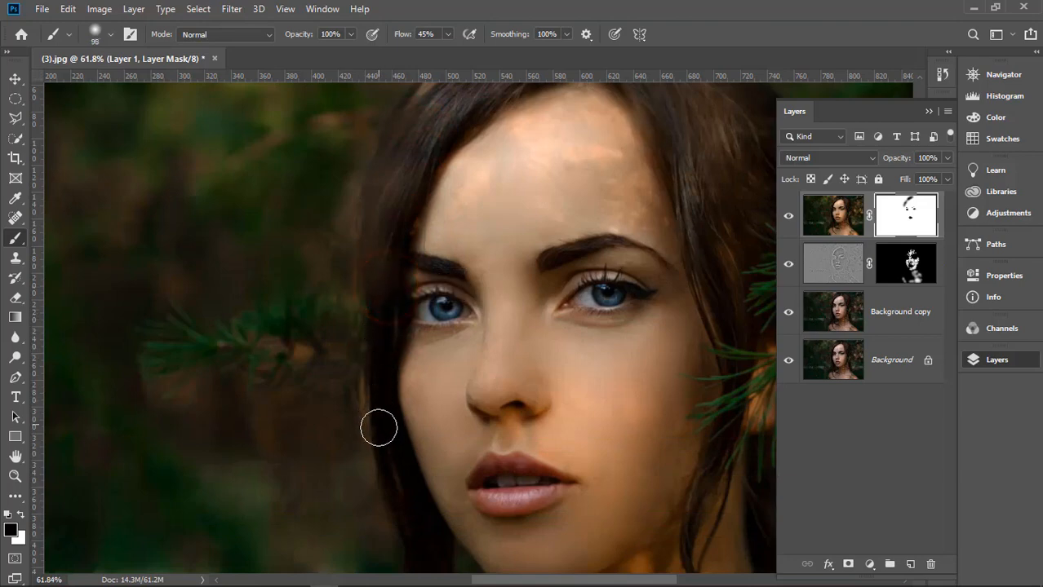
pyautogui.scroll(5, 427, 552)
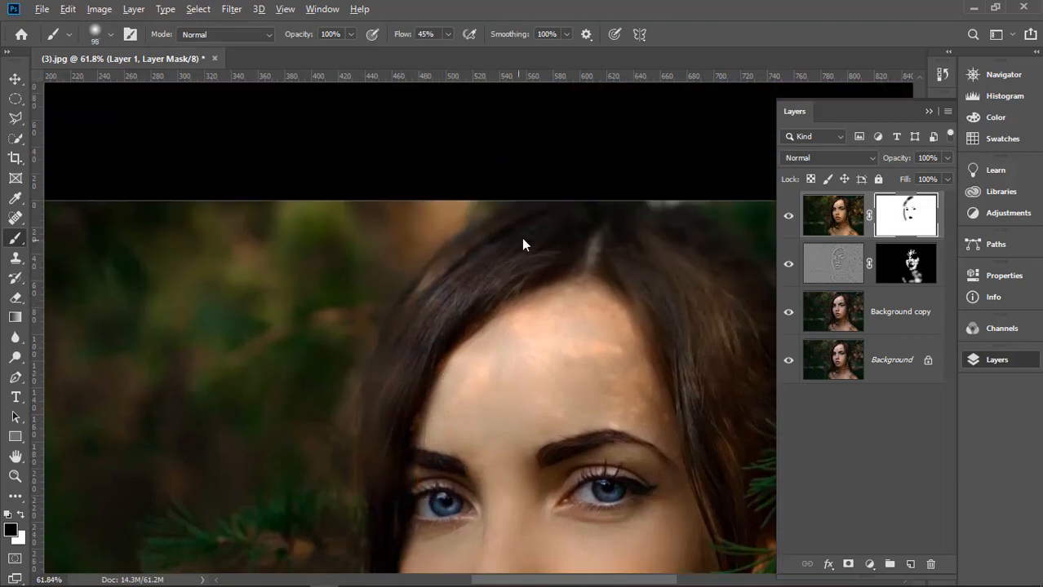
pyautogui.moveTo(532, 233)
pyautogui.mouseDown()
pyautogui.moveTo(574, 236)
pyautogui.moveTo(621, 245)
pyautogui.moveTo(501, 253)
pyautogui.moveTo(519, 255)
pyautogui.moveTo(420, 310)
pyautogui.moveTo(546, 227)
pyautogui.moveTo(469, 263)
pyautogui.moveTo(638, 195)
pyautogui.moveTo(525, 236)
pyautogui.moveTo(453, 277)
pyautogui.moveTo(407, 331)
pyautogui.mouseUp()
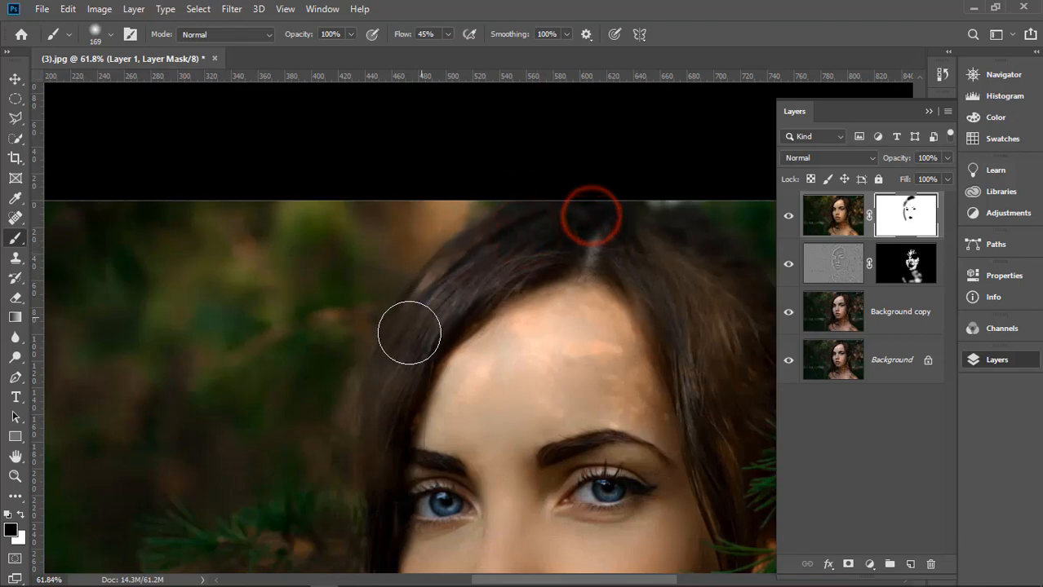
# Mask the hair on the image-right side of the parting out of the color grade with the 169 px brush.
pyautogui.click(640, 235)
pyautogui.click(675, 245)
pyautogui.click(693, 261)
pyautogui.click(645, 261)
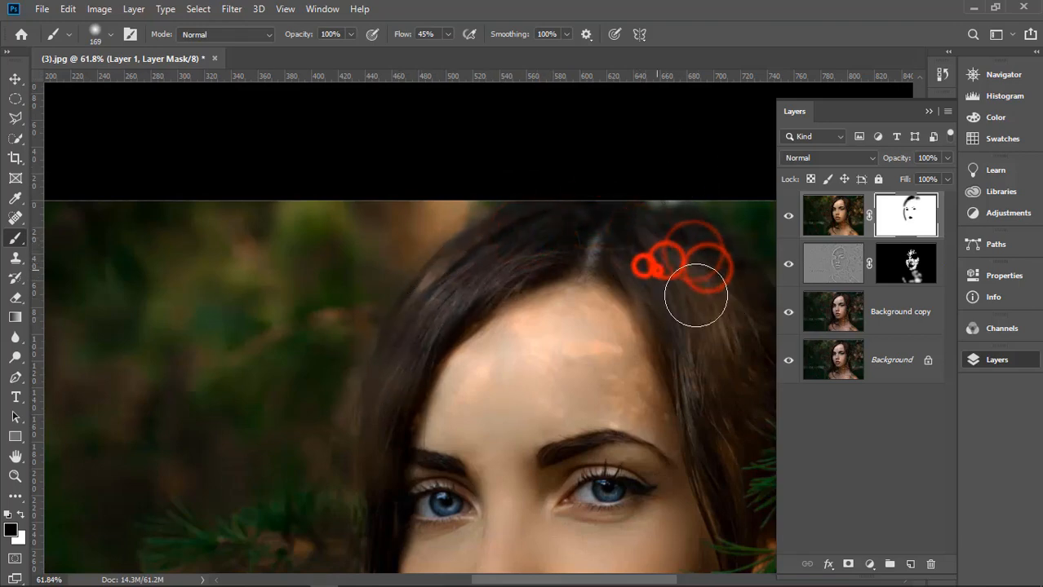
pyautogui.click(641, 235)
pyautogui.click(689, 237)
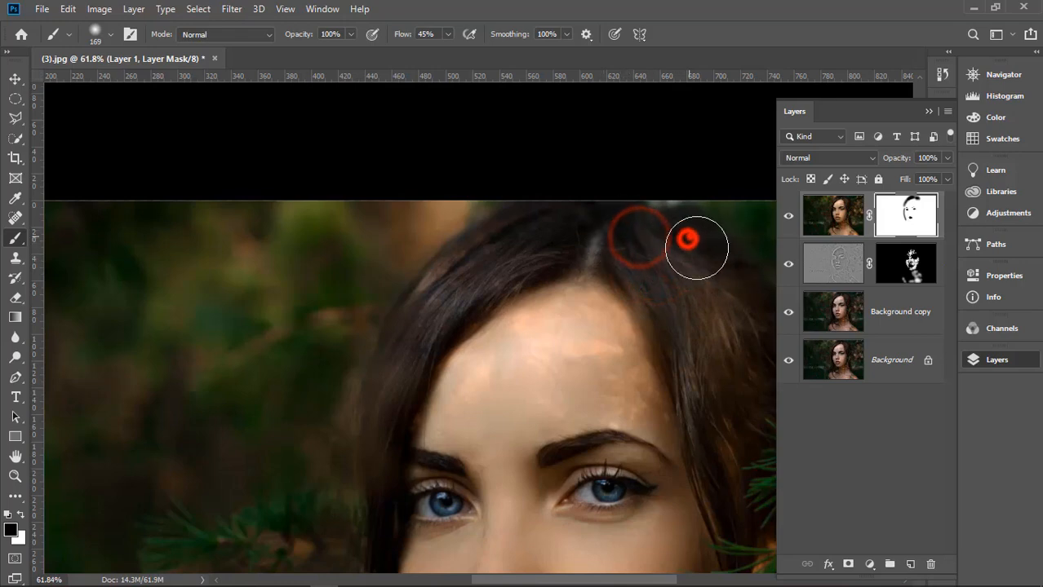
pyautogui.click(711, 299)
pyautogui.click(725, 353)
# Collapse the layer list and extend the black mask painting over the outer image-right hair down to the pine needles.
pyautogui.click(928, 111)
pyautogui.click(705, 293)
pyautogui.click(744, 339)
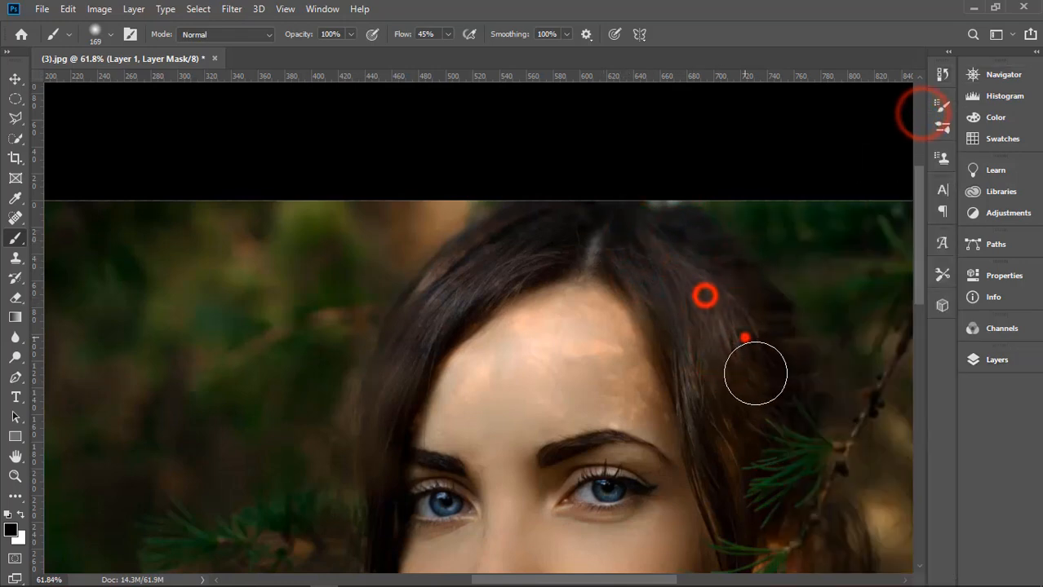
pyautogui.click(762, 347)
pyautogui.click(792, 373)
pyautogui.click(729, 409)
pyautogui.click(735, 449)
pyautogui.click(708, 368)
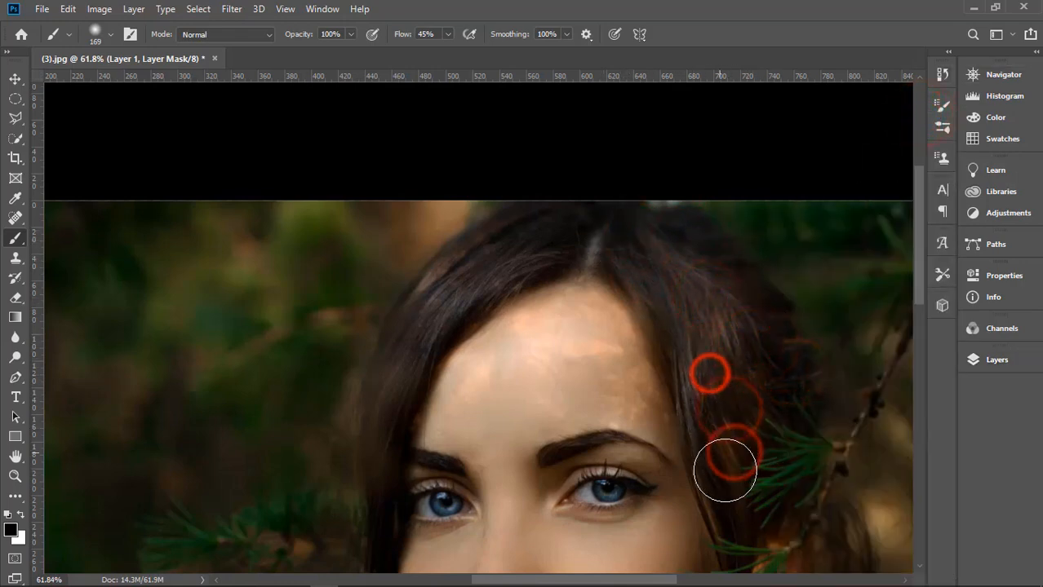
pyautogui.click(740, 388)
pyautogui.click(752, 328)
pyautogui.click(756, 305)
pyautogui.click(663, 246)
pyautogui.click(635, 221)
# Stamp all visible layers into a new merged layer on top of the stack.
pyautogui.scroll(-5, 651, 240)
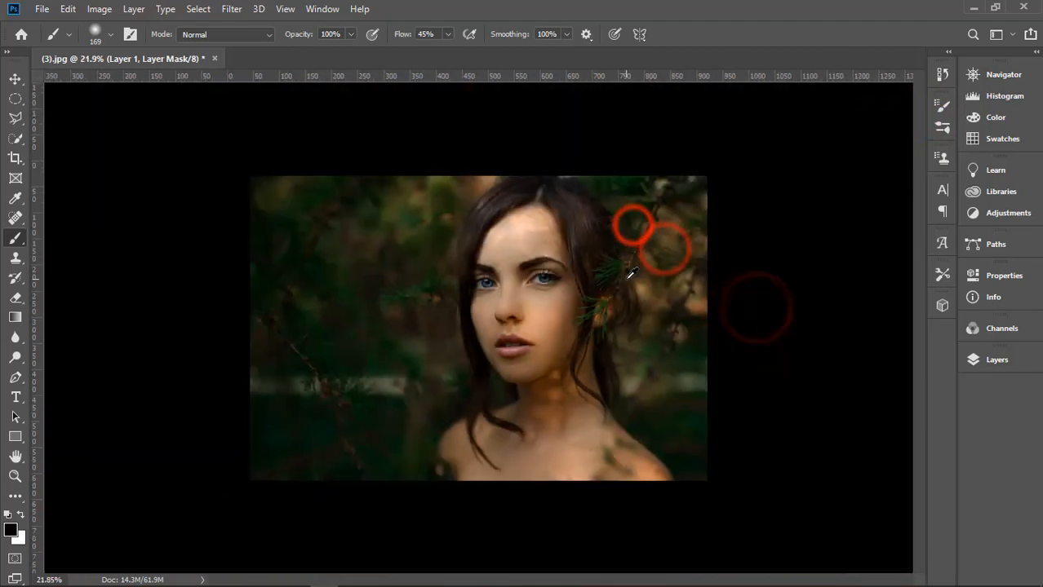
pyautogui.scroll(6, 594, 214)
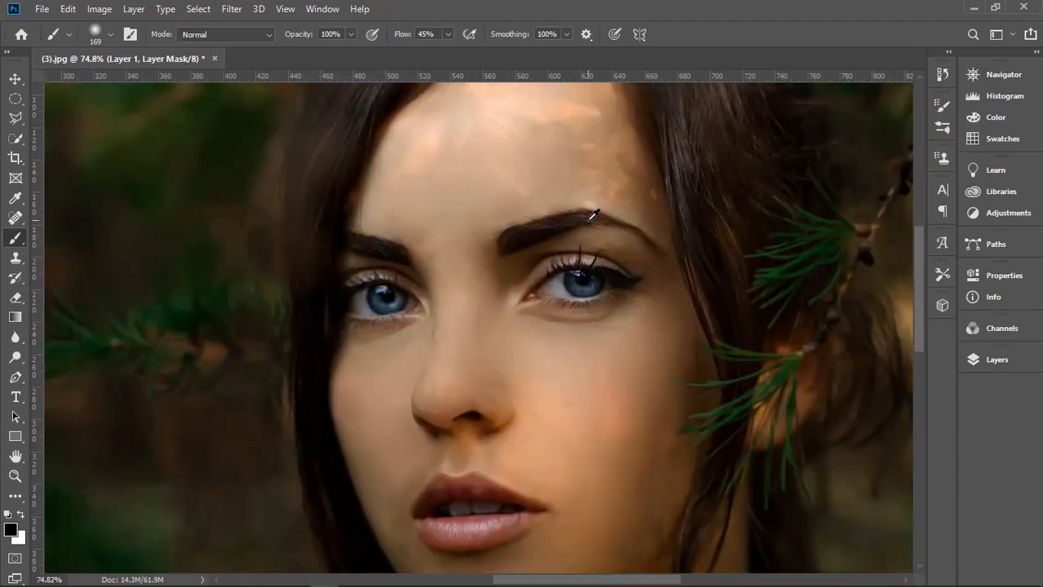
pyautogui.scroll(-5, 593, 213)
pyautogui.scroll(1, 598, 221)
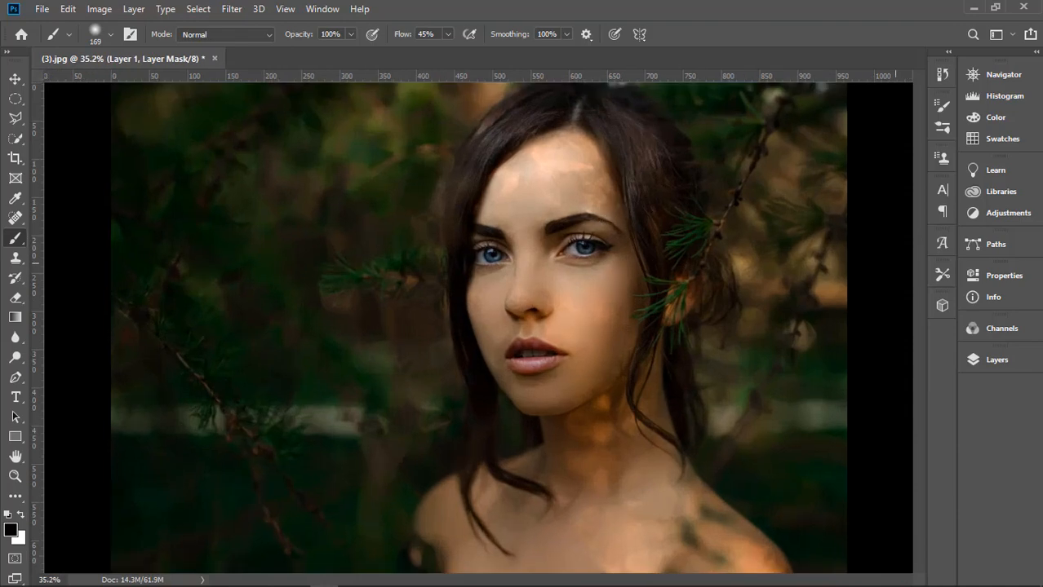
pyautogui.click(997, 360)
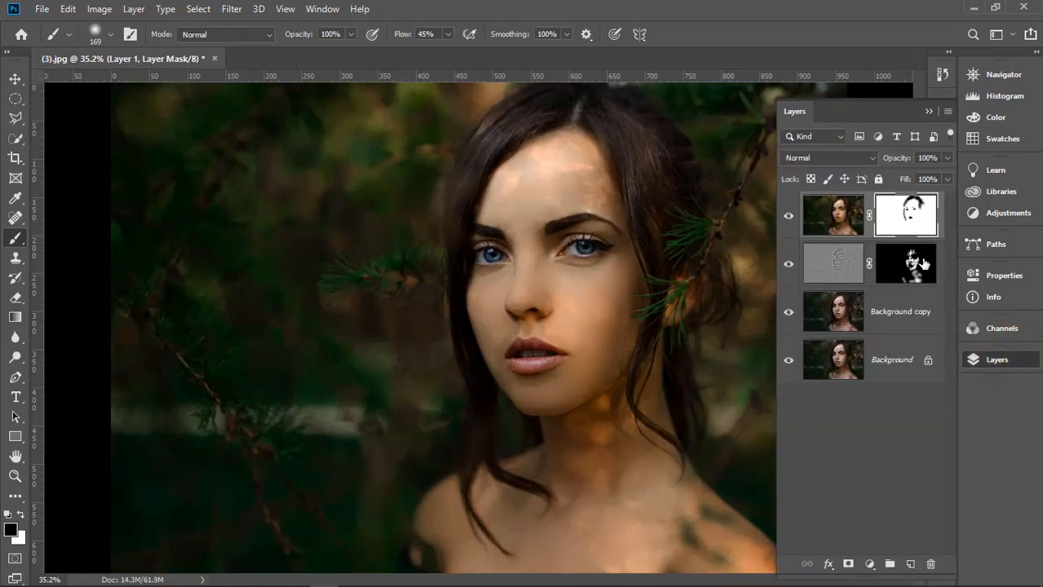
pyautogui.hotkey('ctrl', 'alt', 'shift', 'e')
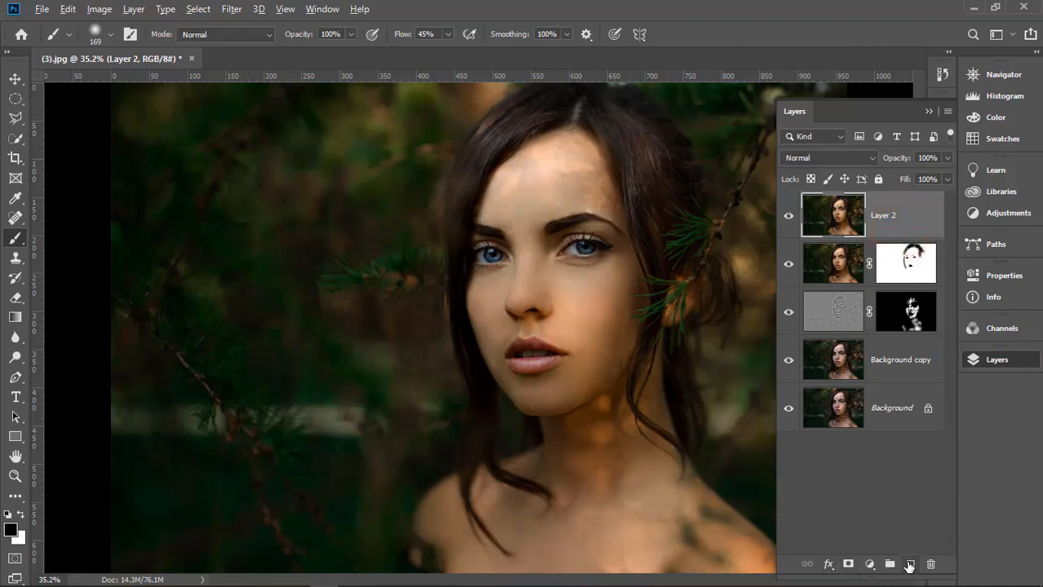
# Try to outline the image-right iris with the Elliptical Marquee tool.
pyautogui.scroll(5, 612, 204)
pyautogui.scroll(8, 633, 283)
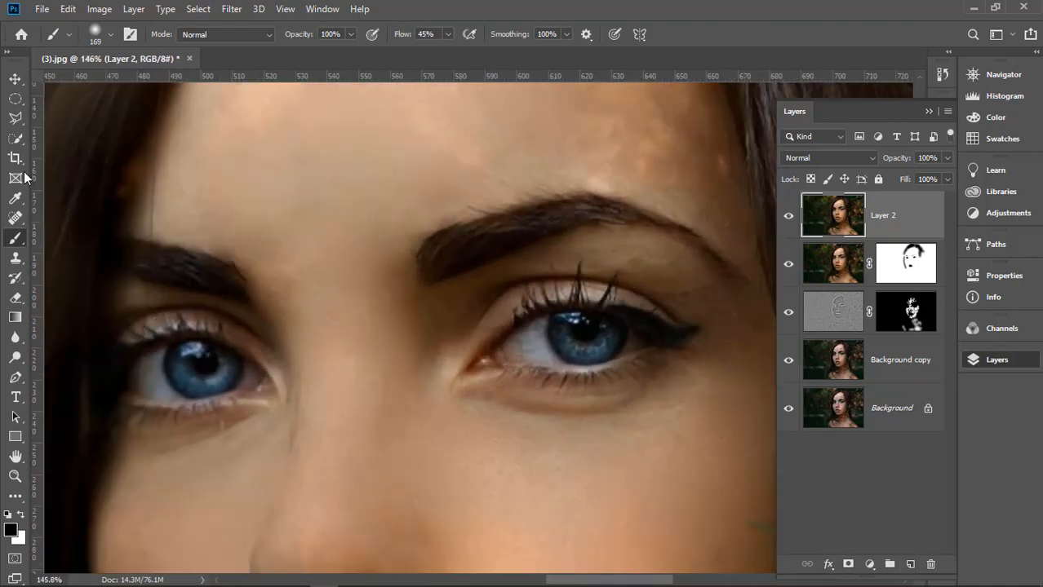
pyautogui.rightClick(15, 98)
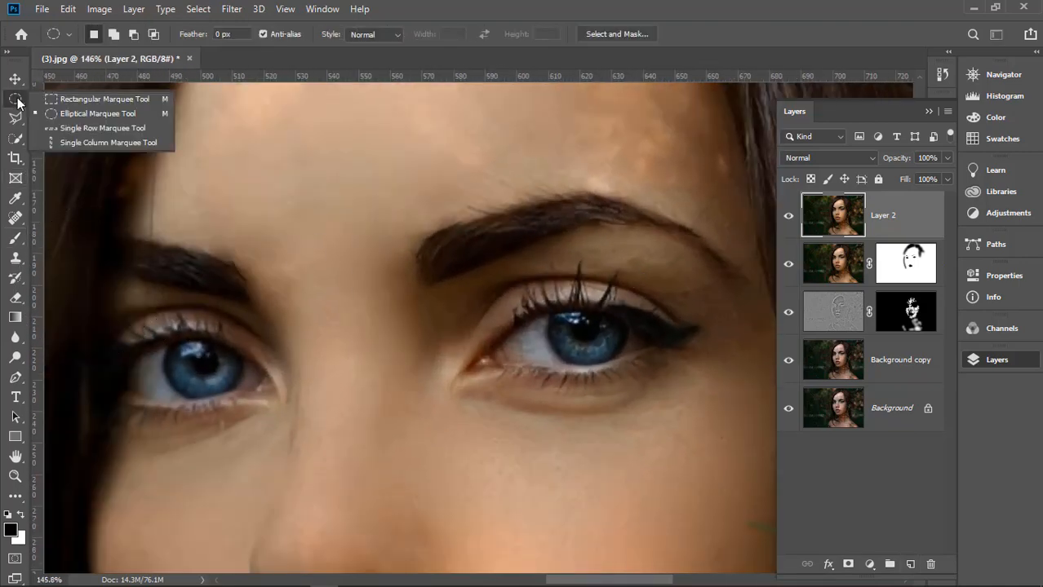
pyautogui.click(51, 109)
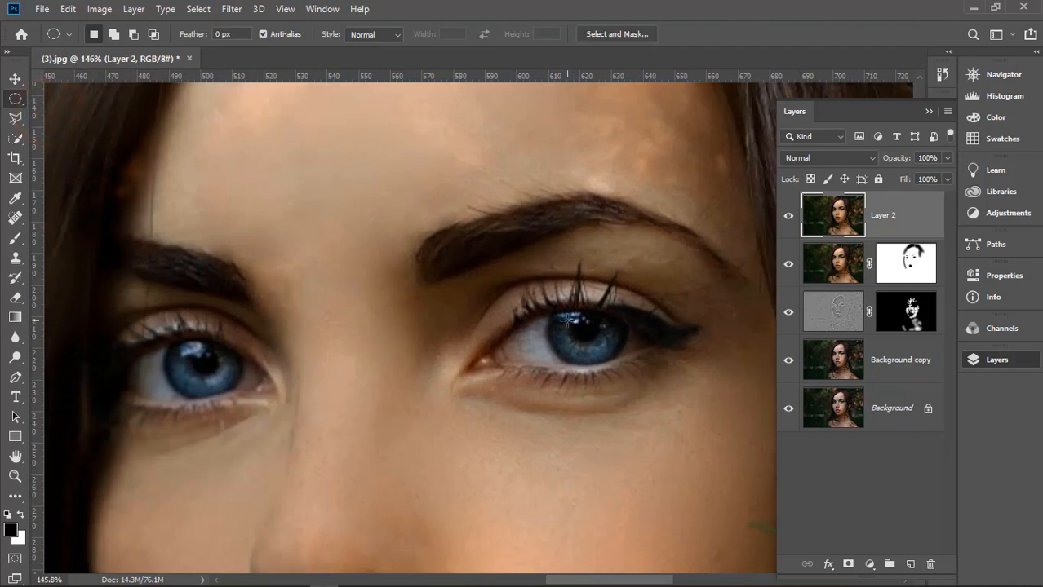
pyautogui.moveTo(567, 320); pyautogui.dragTo(624, 361)
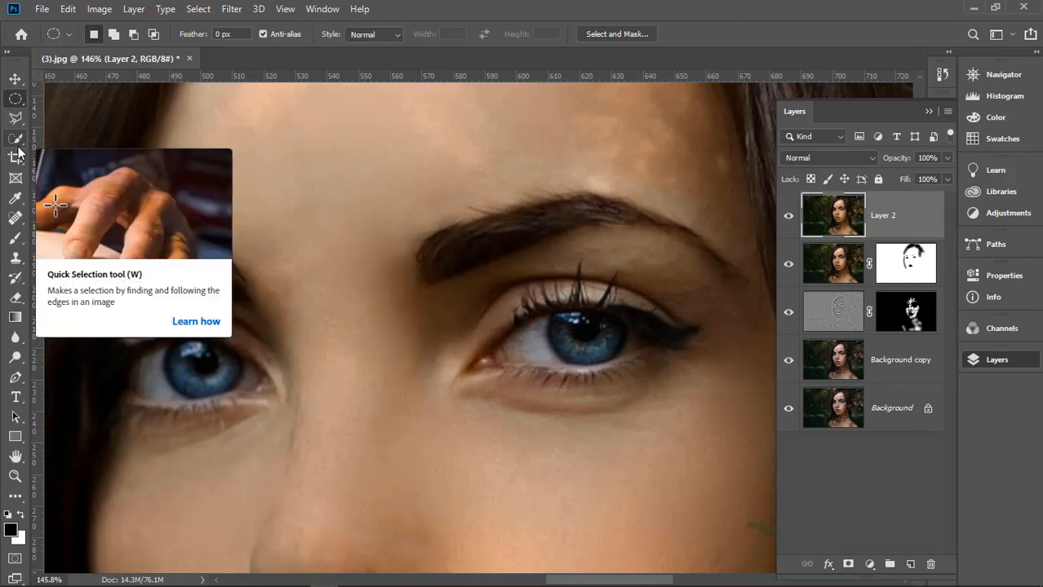
# Make a rough selection of the image-right iris with the Quick Selection tool and a 72 px brush.
pyautogui.moveTo(15, 139); pyautogui.dragTo(58, 144)
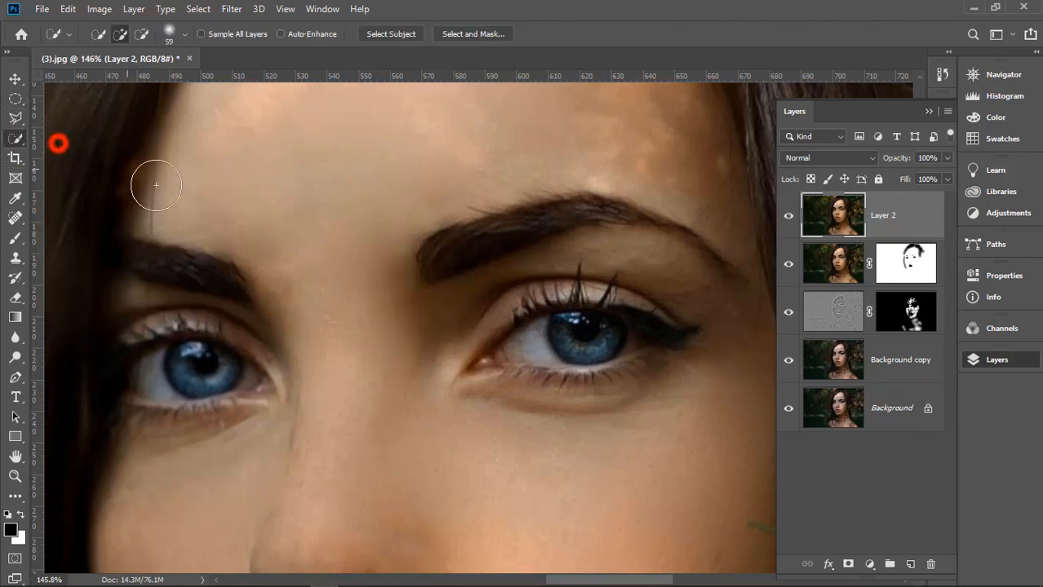
pyautogui.rightClick(585, 336)
pyautogui.keyDown('alt'); pyautogui.rightClick(574, 337); pyautogui.keyUp('alt')
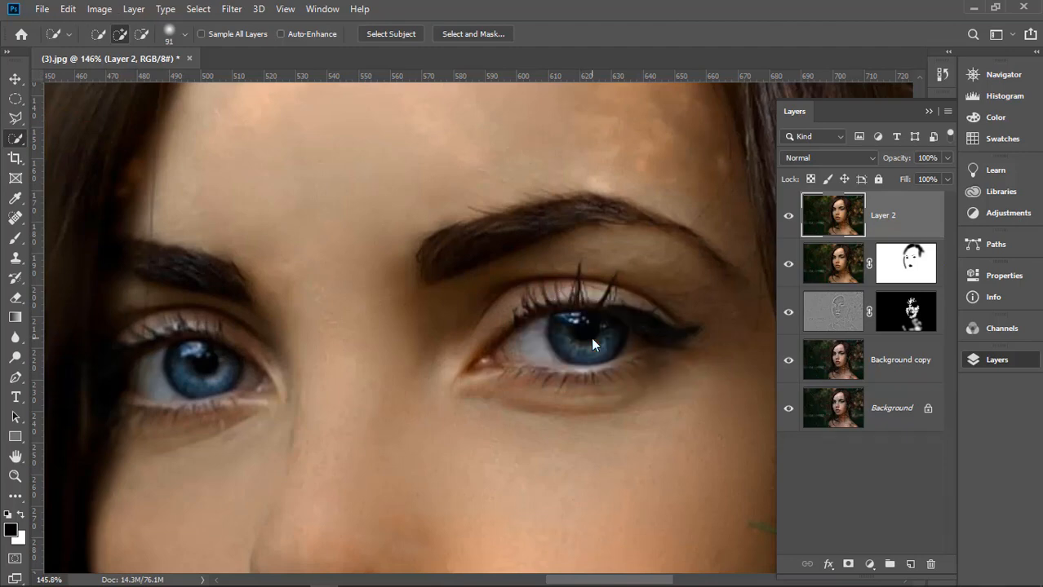
pyautogui.keyDown('alt'); pyautogui.rightClick(575, 340); pyautogui.keyUp('alt')
pyautogui.moveTo(563, 338); pyautogui.dragTo(586, 337)
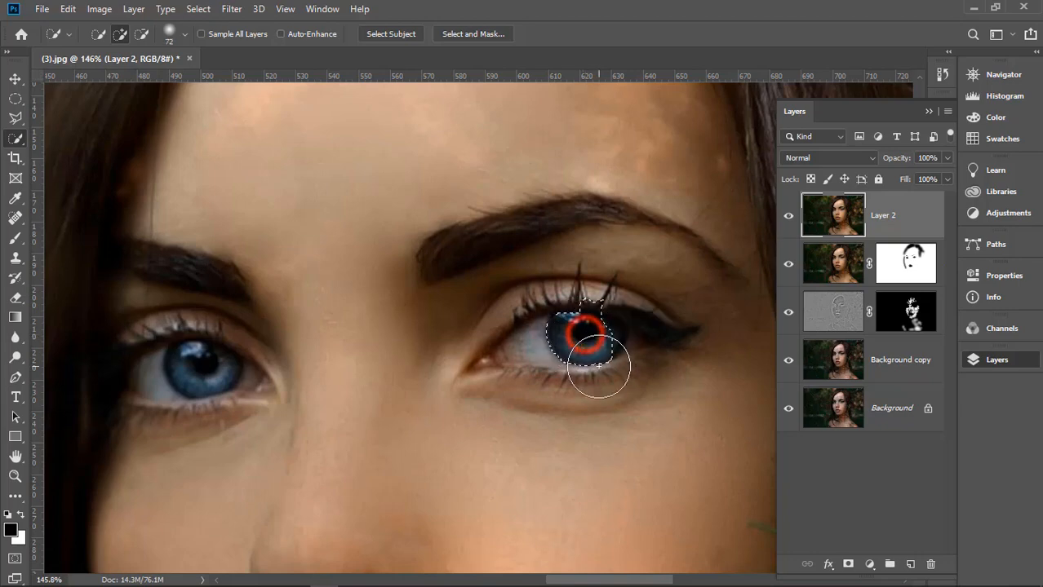
pyautogui.click(578, 337)
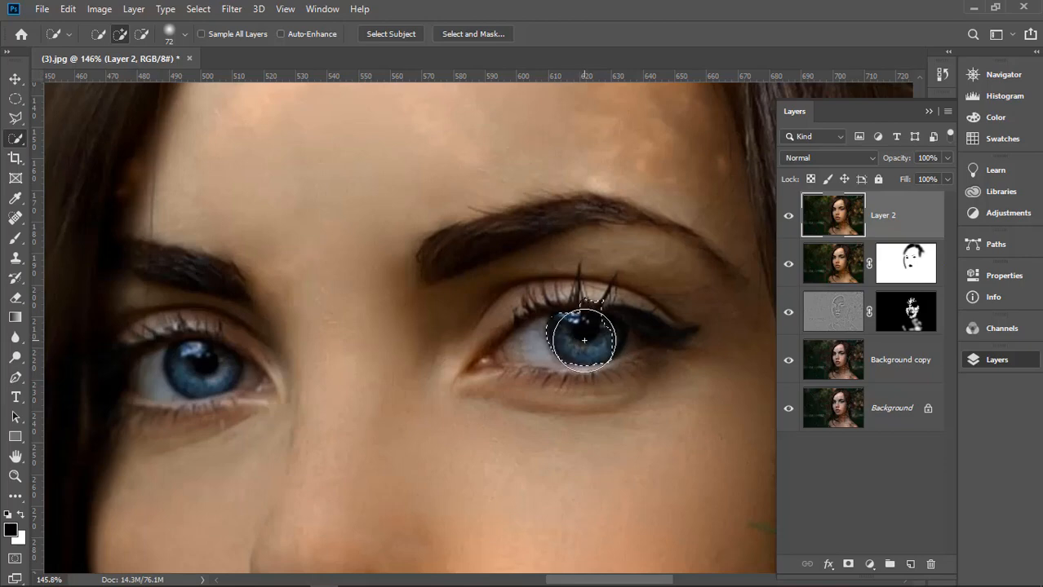
pyautogui.moveTo(578, 337); pyautogui.dragTo(586, 343)
# Refine the image-right iris selection by adding and subtracting with a 34 px brush, and add the image-left iris to it.
pyautogui.moveTo(571, 400)
pyautogui.mouseDown()
pyautogui.moveTo(608, 377)
pyautogui.moveTo(579, 388)
pyautogui.moveTo(547, 380)
pyautogui.moveTo(525, 325)
pyautogui.moveTo(578, 295)
pyautogui.moveTo(617, 291)
pyautogui.mouseUp()
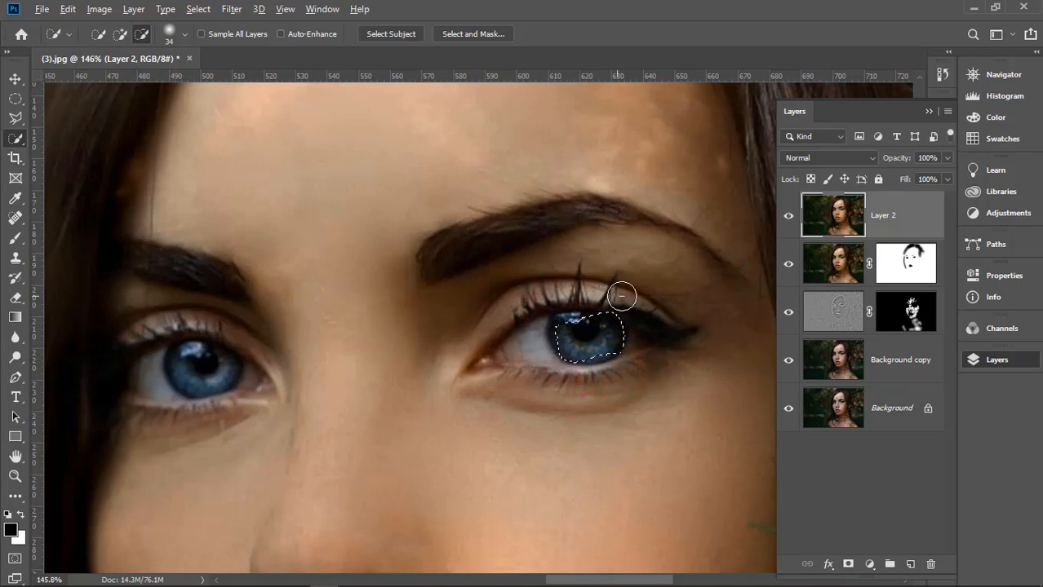
pyautogui.moveTo(573, 331)
pyautogui.mouseDown()
pyautogui.moveTo(627, 361)
pyautogui.moveTo(613, 372)
pyautogui.mouseUp()
pyautogui.keyDown('alt'); pyautogui.click(599, 343); pyautogui.keyUp('alt')
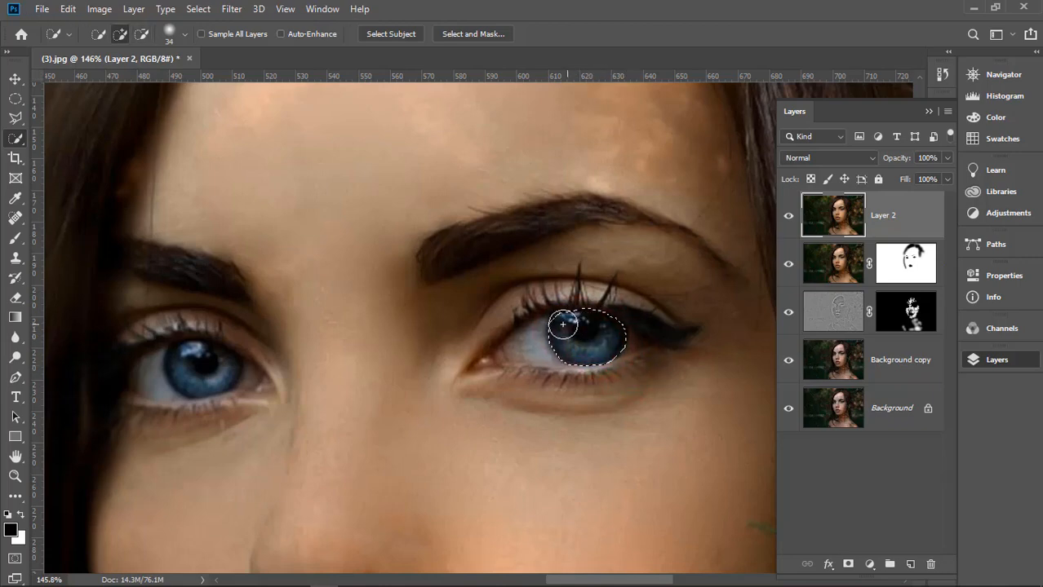
pyautogui.rightClick(619, 289)
pyautogui.click(599, 297)
pyautogui.moveTo(600, 297)
pyautogui.mouseDown()
pyautogui.moveTo(593, 291)
pyautogui.moveTo(609, 295)
pyautogui.mouseUp()
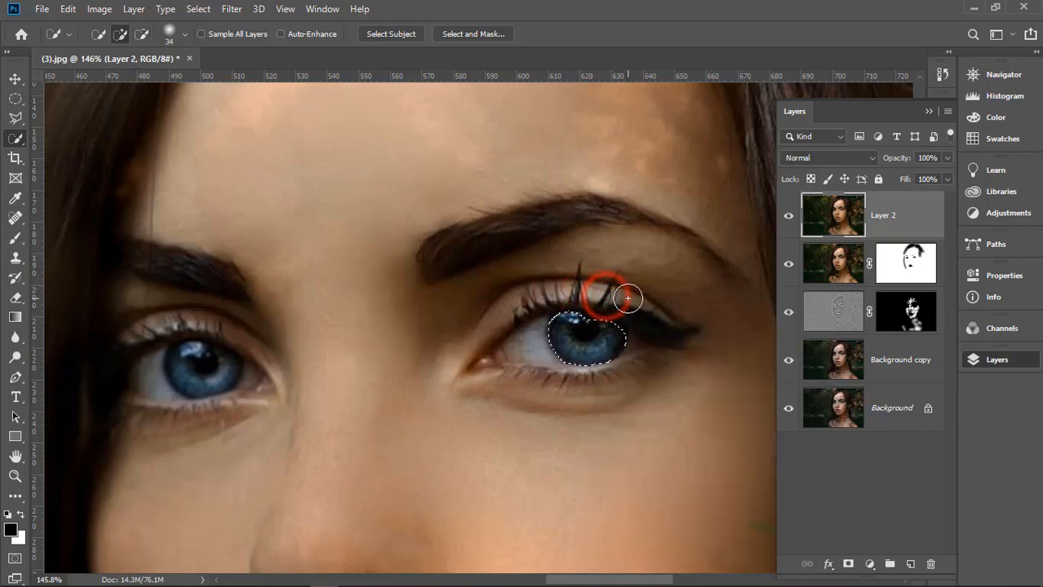
pyautogui.click(588, 331)
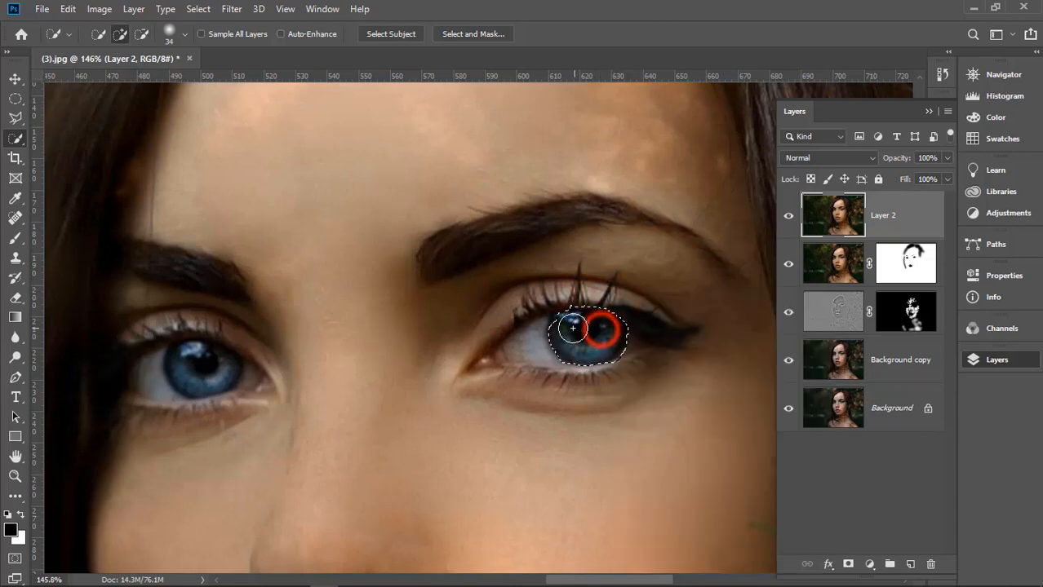
pyautogui.click(210, 369)
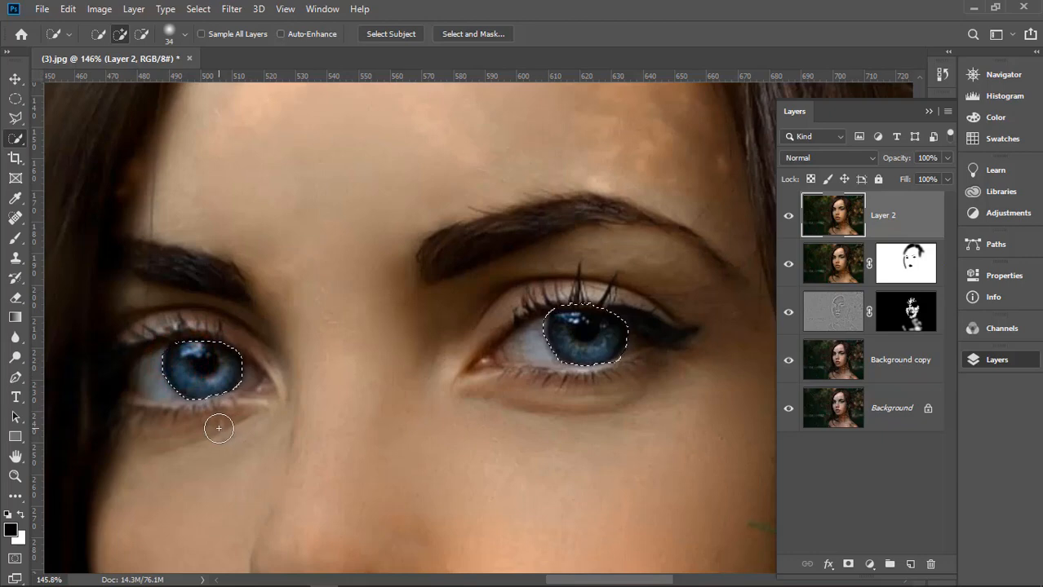
# Refine the edges of the image-right iris selection, adding and subtracting small areas with a 6 px Quick Selection brush.
pyautogui.moveTo(587, 226); pyautogui.dragTo(567, 227)
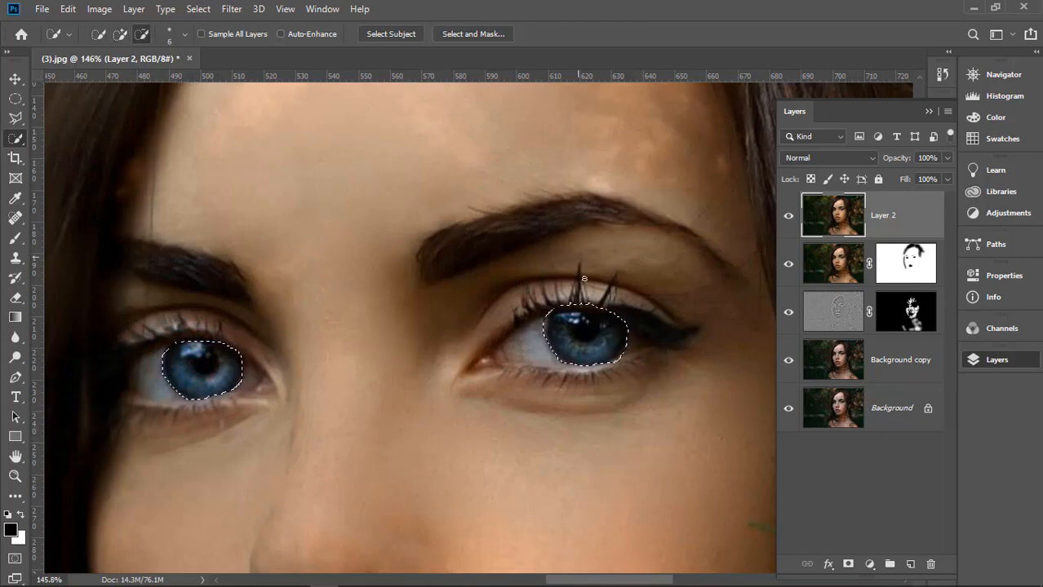
pyautogui.moveTo(595, 304)
pyautogui.mouseDown()
pyautogui.moveTo(651, 347)
pyautogui.moveTo(576, 306)
pyautogui.mouseUp()
pyautogui.press('alt')
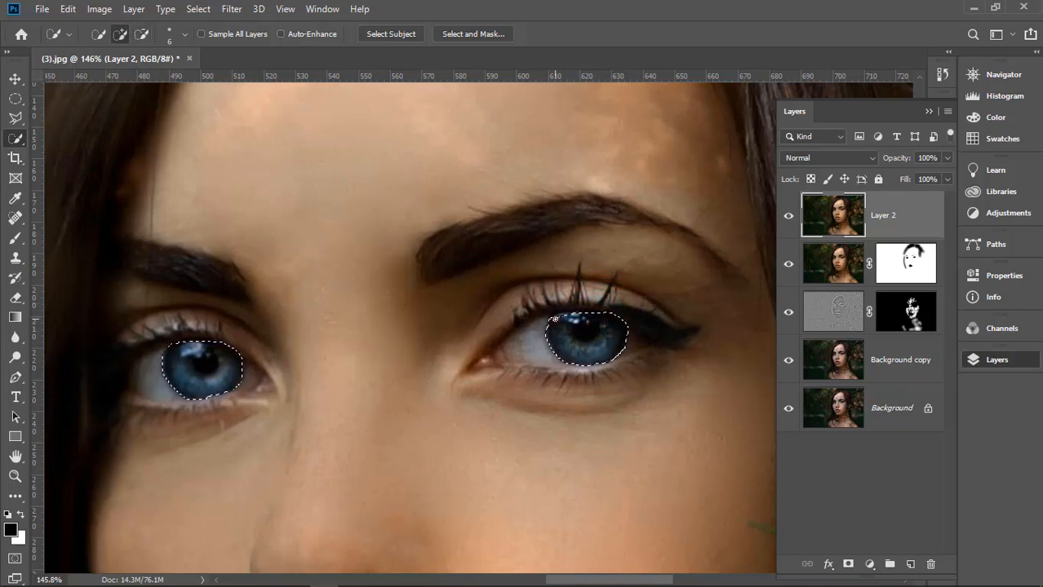
pyautogui.moveTo(577, 316); pyautogui.dragTo(571, 316)
pyautogui.press('alt')
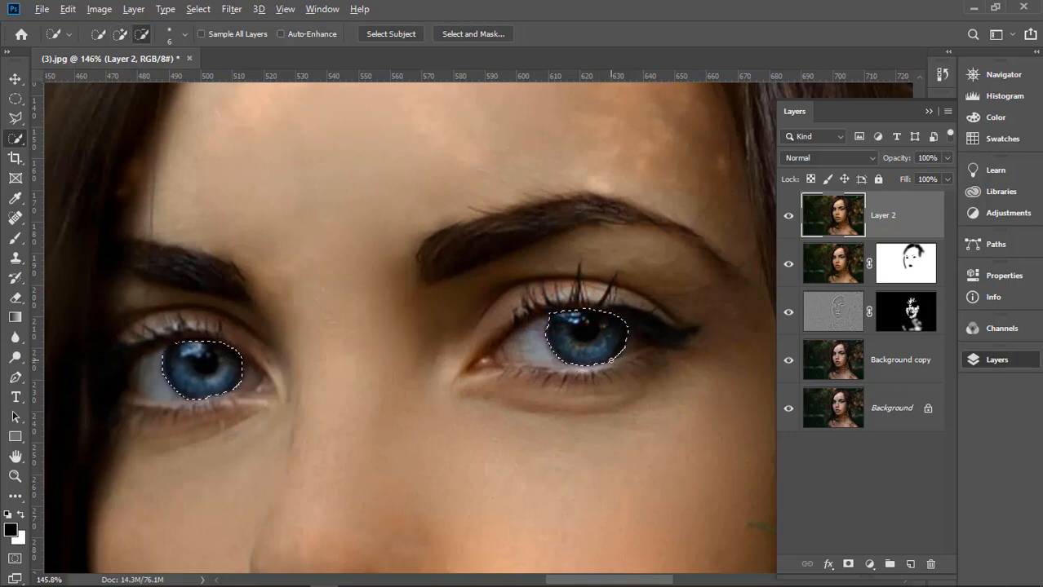
pyautogui.keyDown('alt'); pyautogui.click(621, 356); pyautogui.keyUp('alt')
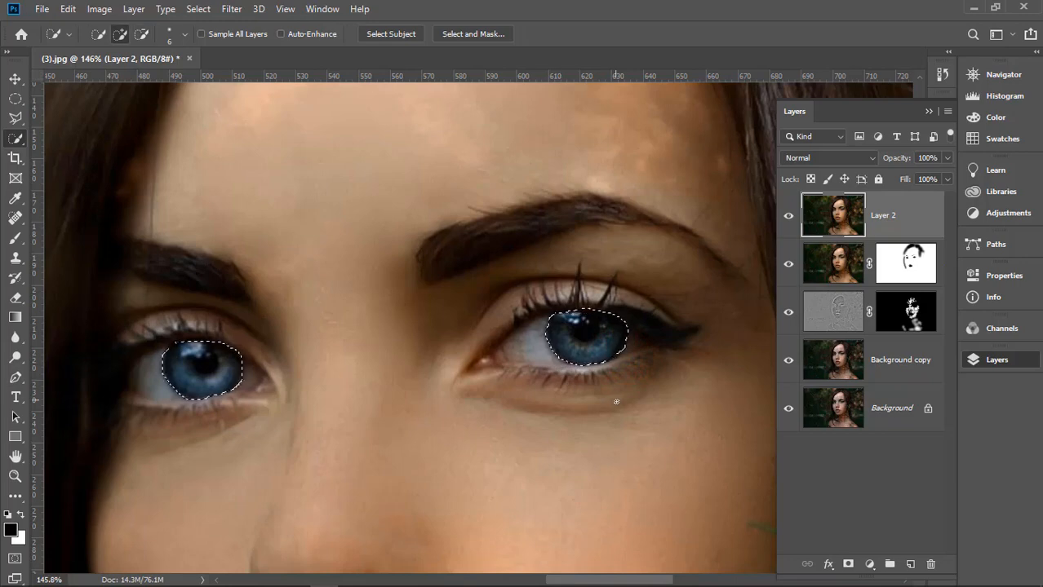
# Copy the selected irises to a new layer, reload their selection, and add a Gradient Map adjustment layer masked to them.
pyautogui.hotkey('ctrl', 'j')
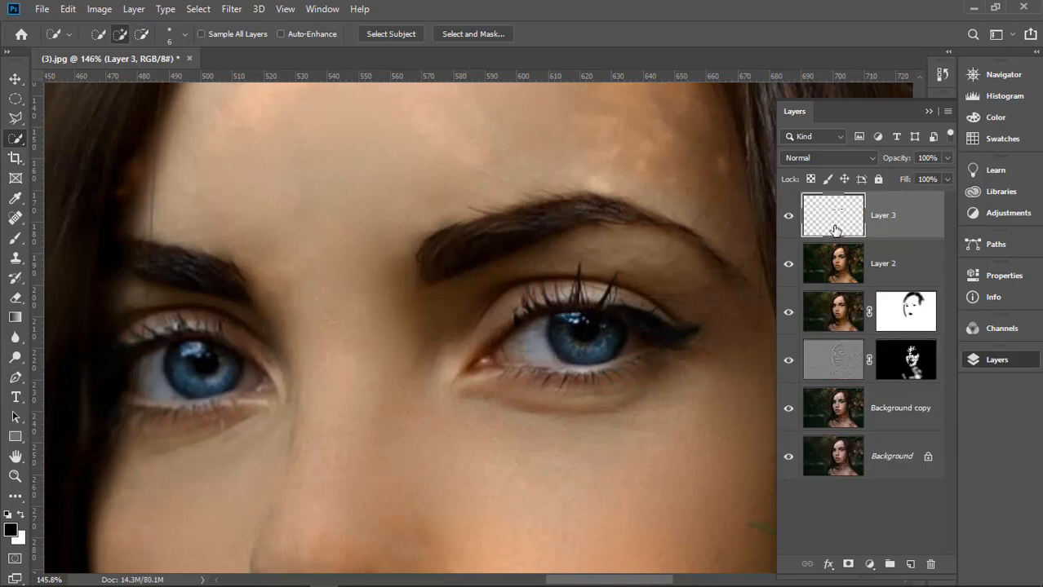
pyautogui.keyDown('ctrl'); pyautogui.click(843, 214); pyautogui.keyUp('ctrl')
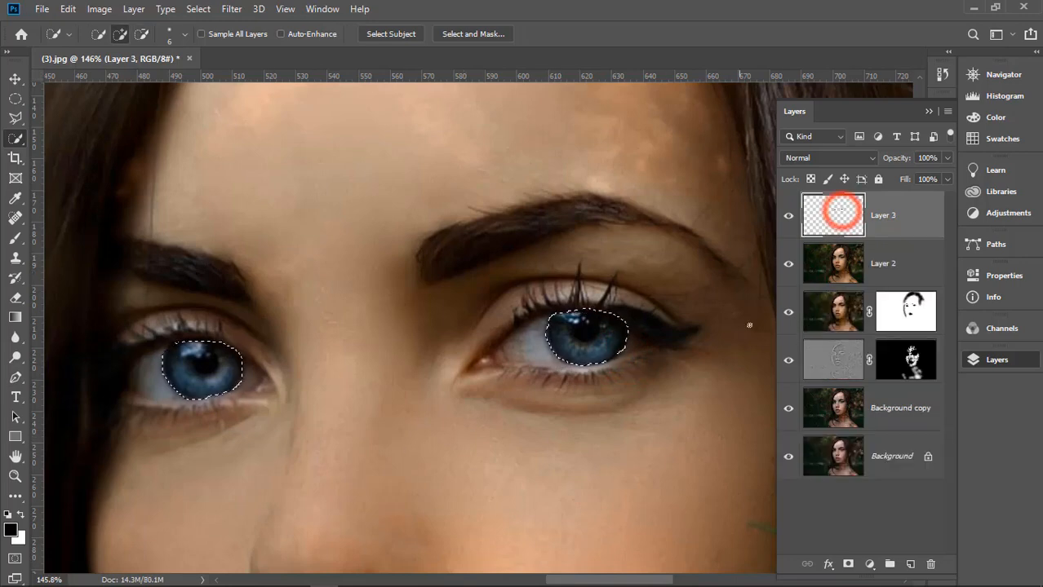
pyautogui.click(870, 563)
pyautogui.click(881, 543)
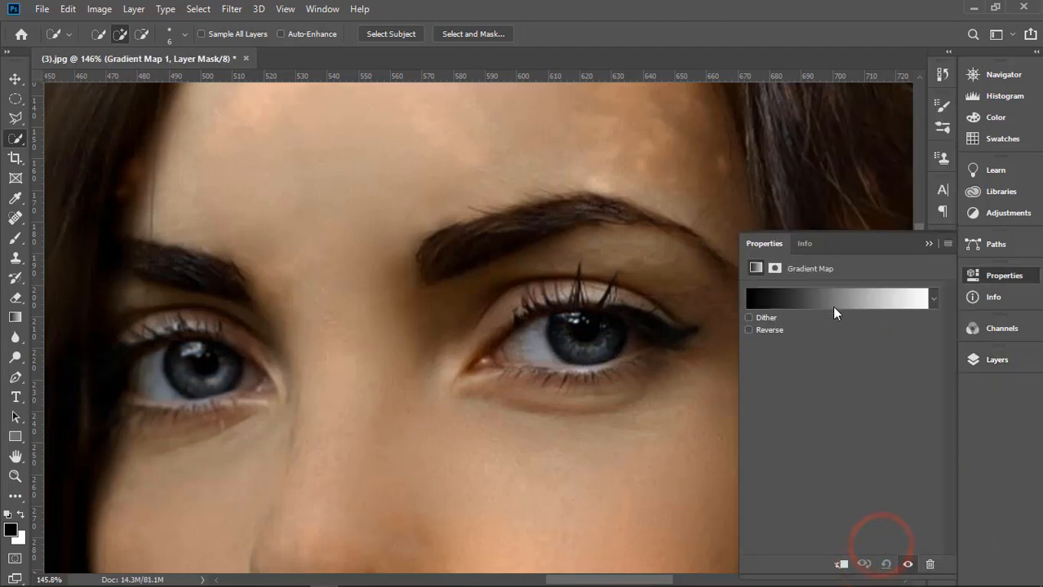
# Add a light blue color stop at 44% to the Gradient Map's black-to-white gradient.
pyautogui.click(833, 300)
pyautogui.moveTo(764, 367); pyautogui.dragTo(789, 365)
pyautogui.click(725, 431)
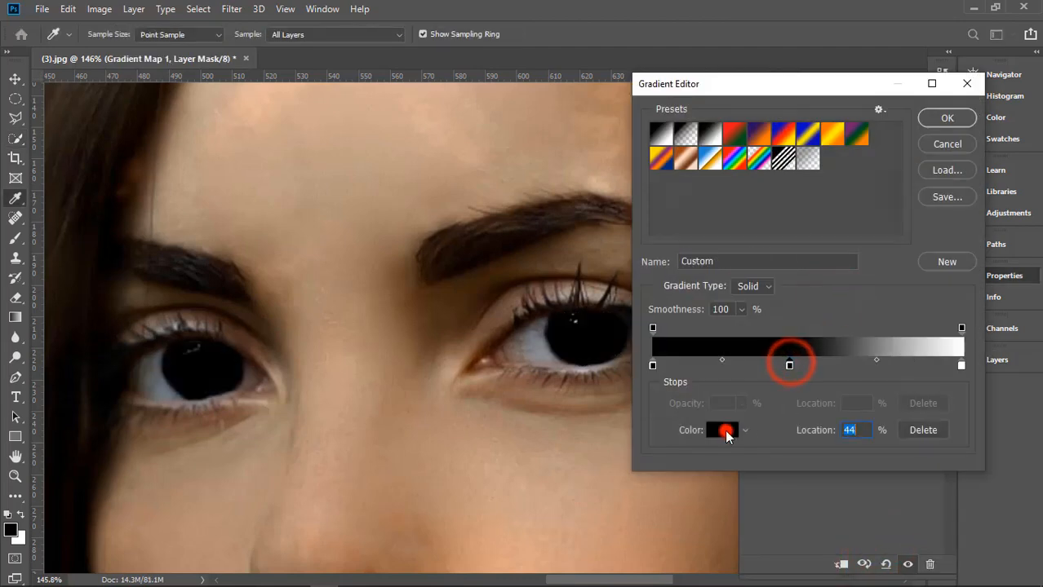
pyautogui.moveTo(866, 347); pyautogui.dragTo(865, 232)
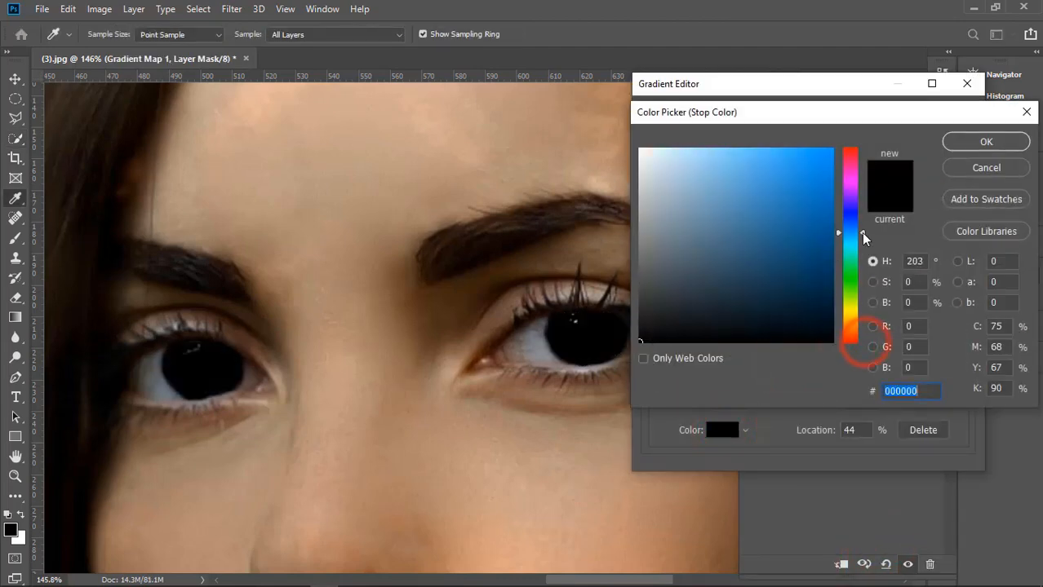
pyautogui.click(865, 234)
pyautogui.click(824, 156)
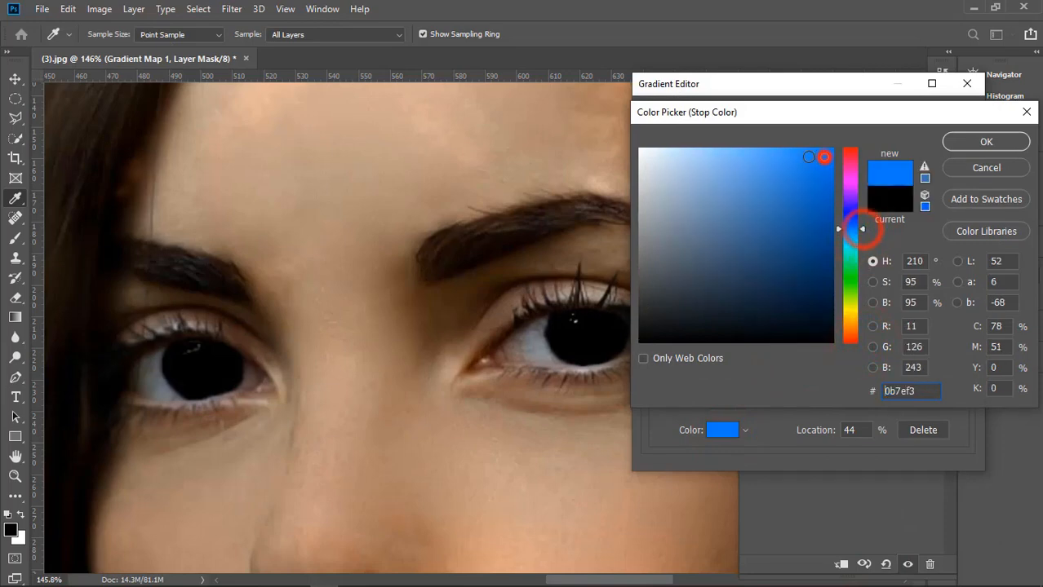
pyautogui.moveTo(793, 155); pyautogui.dragTo(731, 149)
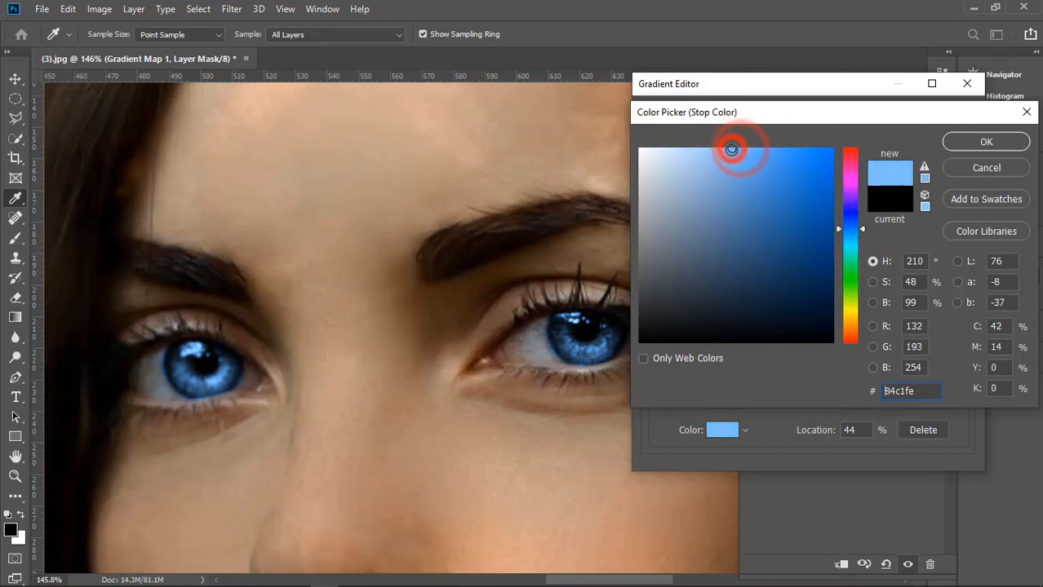
pyautogui.moveTo(860, 226)
pyautogui.mouseDown()
pyautogui.moveTo(859, 171)
pyautogui.moveTo(864, 229)
pyautogui.mouseUp()
pyautogui.click(968, 143)
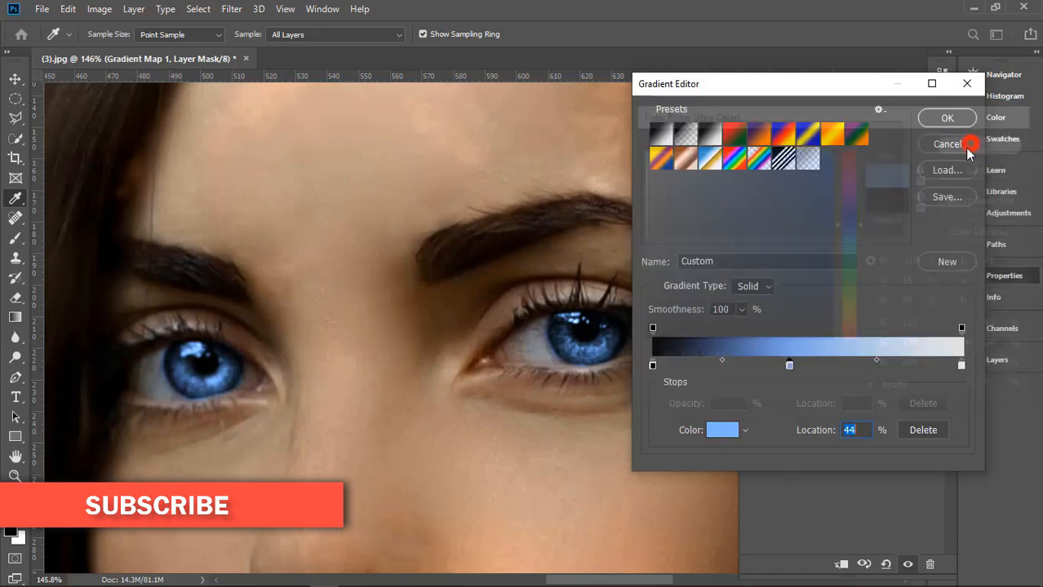
# Move the midpoint between the gradient's black and blue stops to about 37% and accept the gradient.
pyautogui.moveTo(723, 359)
pyautogui.mouseDown()
pyautogui.moveTo(759, 365)
pyautogui.moveTo(715, 360)
pyautogui.mouseUp()
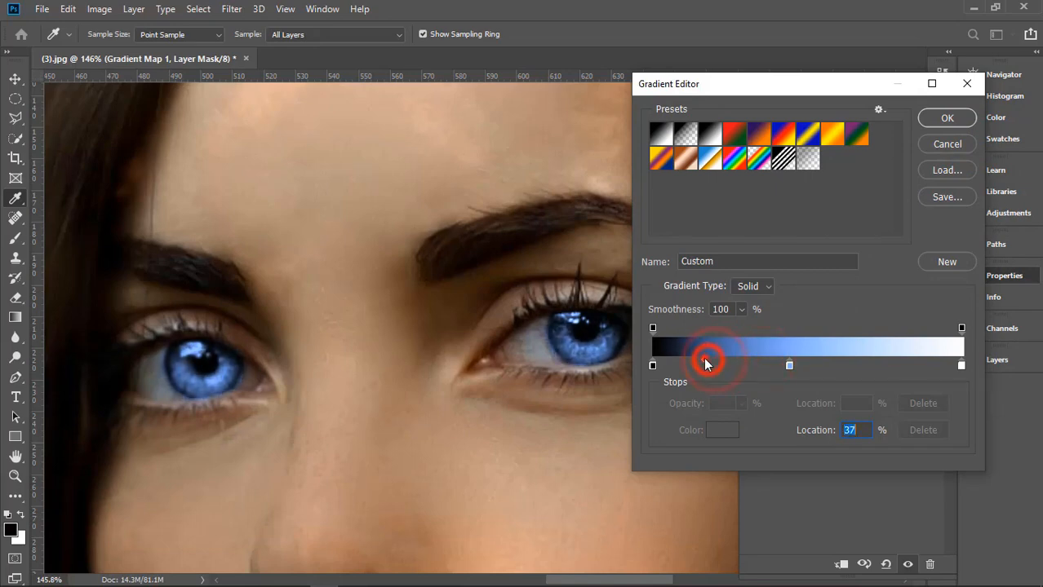
pyautogui.click(947, 118)
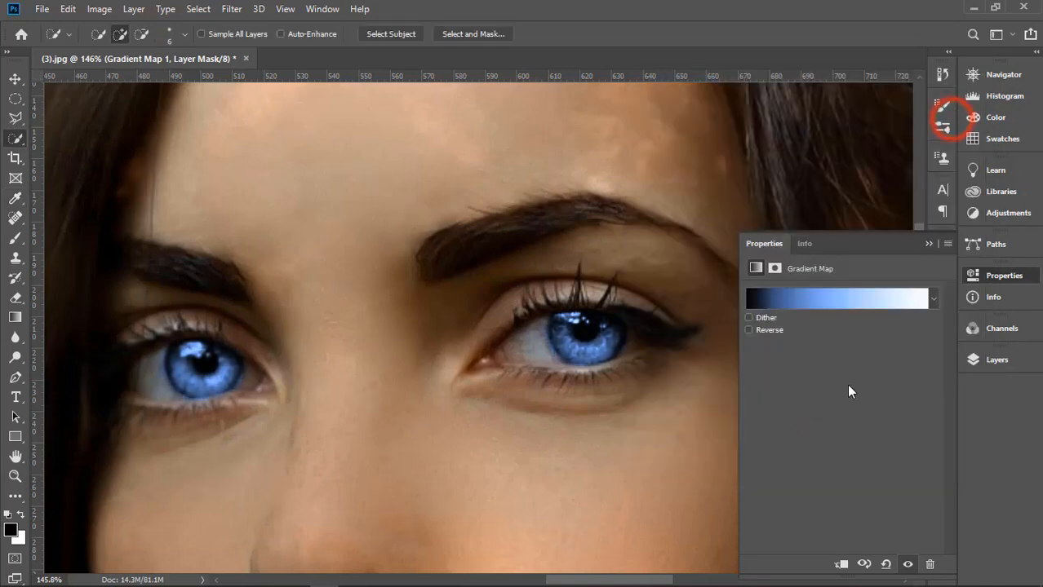
pyautogui.click(930, 245)
pyautogui.click(983, 359)
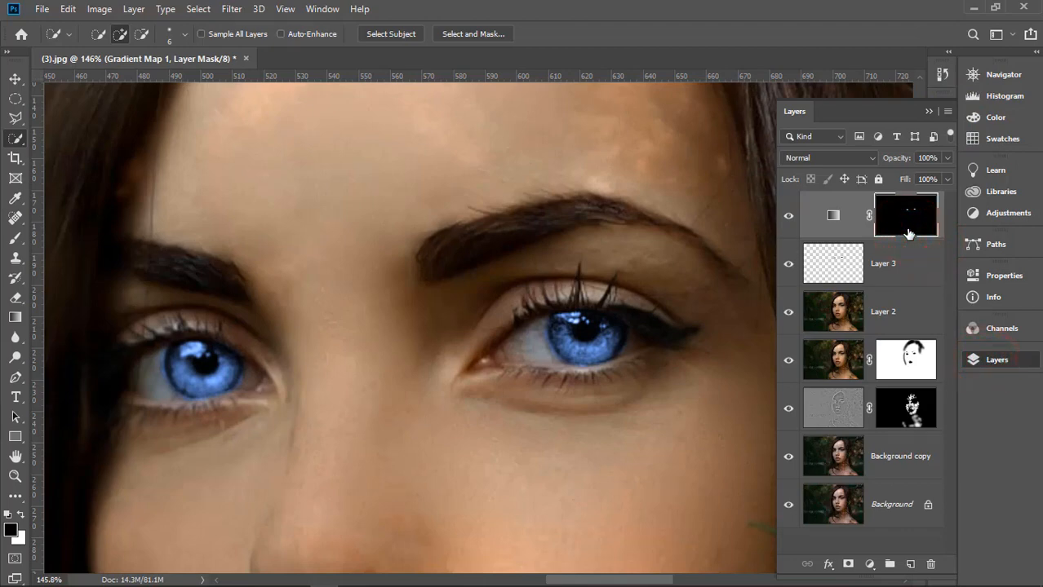
# Paint white on the Gradient Map mask with a 7 px brush to extend the blue along the image-right iris's nose-side edge.
pyautogui.rightClick(14, 238)
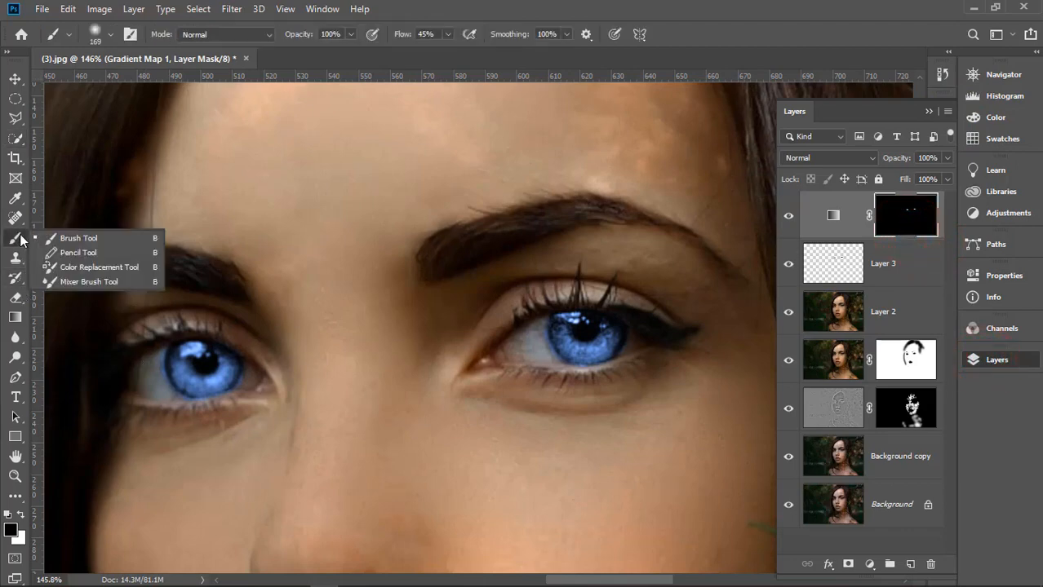
pyautogui.click(49, 230)
pyautogui.moveTo(287, 269); pyautogui.dragTo(208, 286)
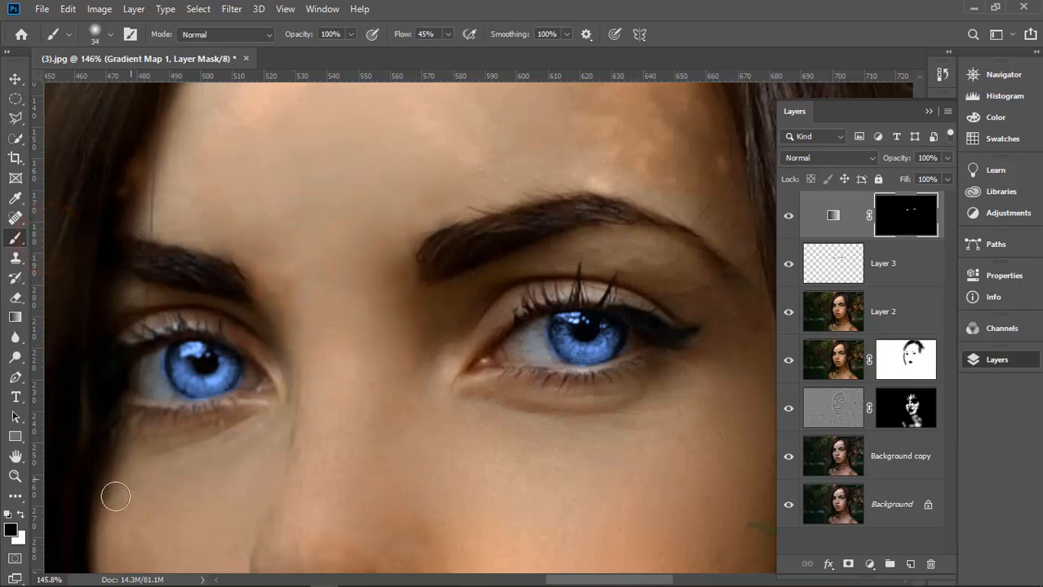
pyautogui.click(20, 515)
pyautogui.click(11, 530)
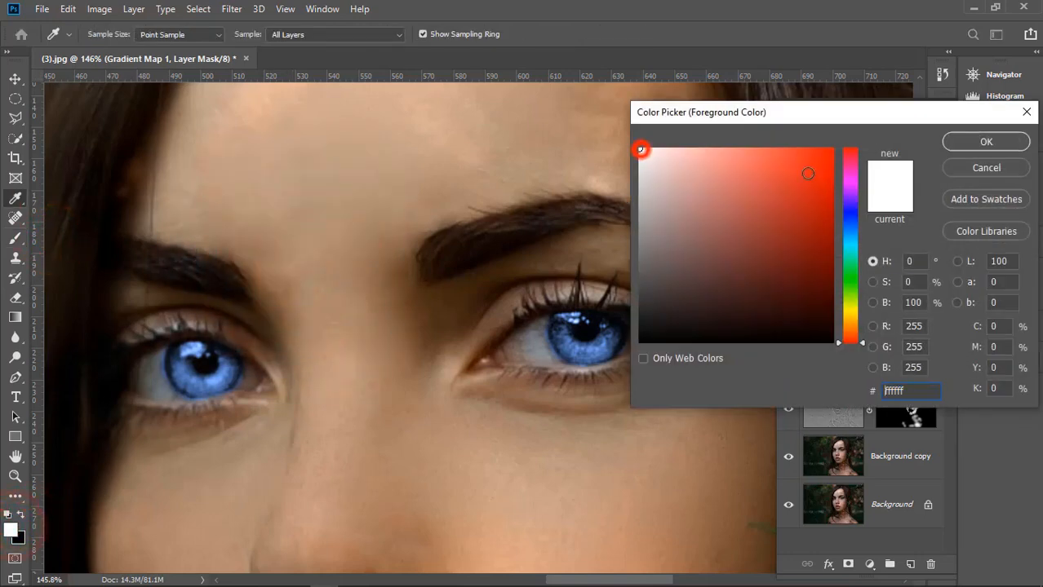
pyautogui.click(986, 143)
pyautogui.scroll(8, 445, 384)
pyautogui.scroll(-3, 576, 364)
pyautogui.moveTo(656, 348); pyautogui.dragTo(625, 348)
pyautogui.click(641, 281)
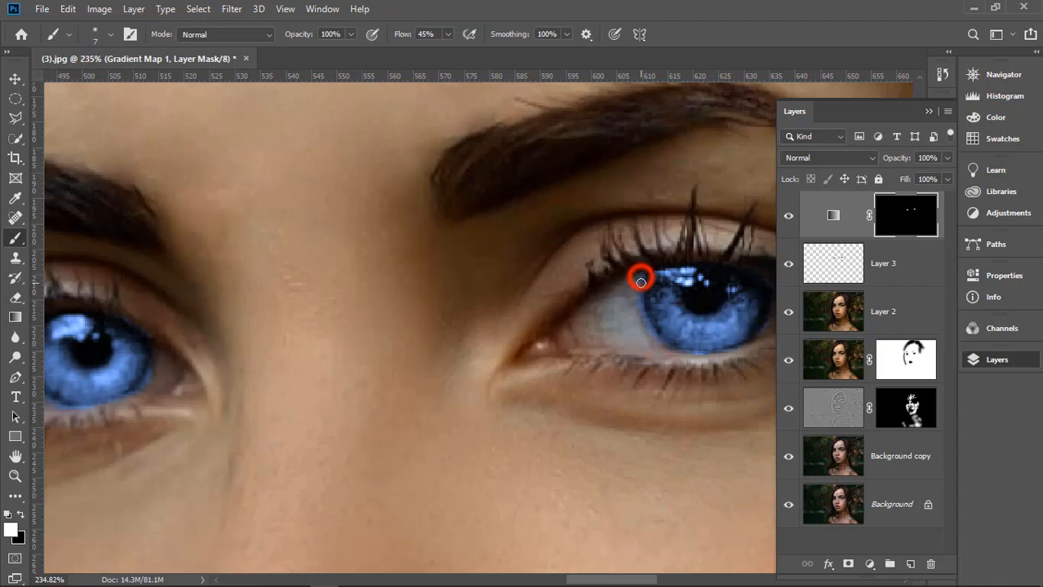
pyautogui.moveTo(640, 282)
pyautogui.mouseDown()
pyautogui.moveTo(621, 273)
pyautogui.moveTo(630, 279)
pyautogui.mouseUp()
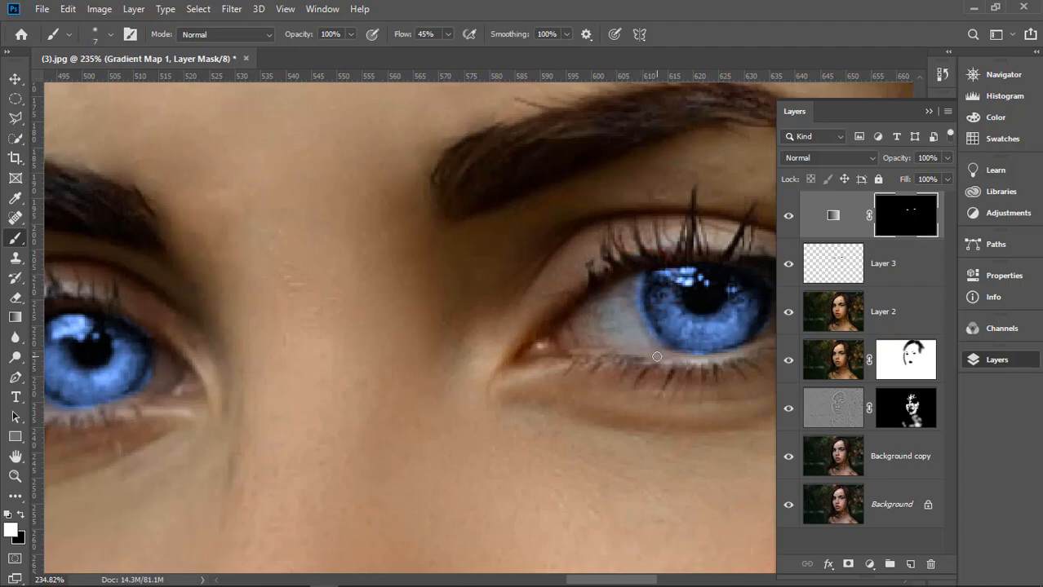
# Paint black on the mask along the image-right iris's nose-side edge, raising the 7 px brush's hardness to about 55%.
pyautogui.click(21, 513)
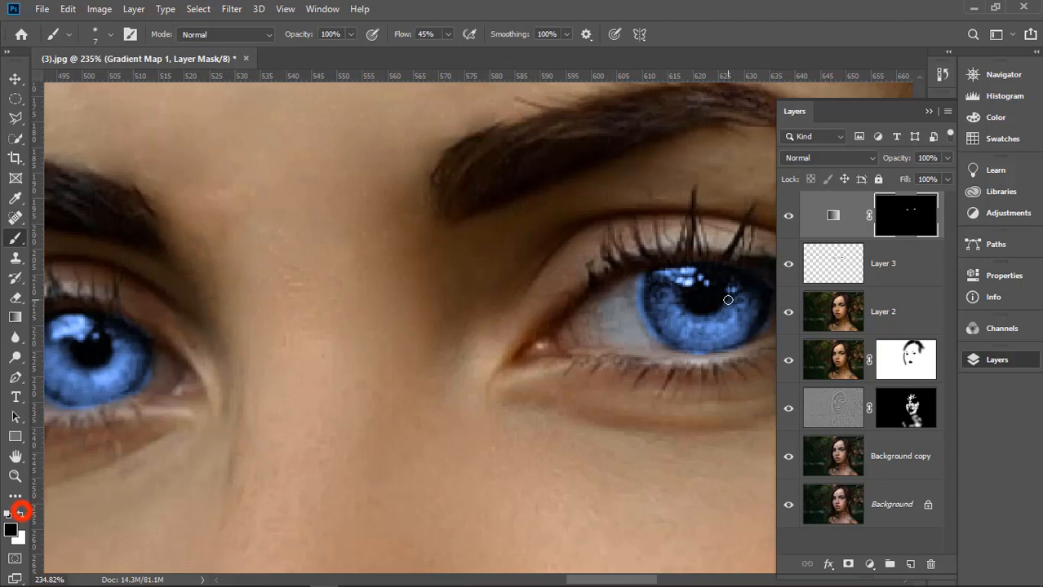
pyautogui.click(640, 275)
pyautogui.moveTo(639, 318); pyautogui.dragTo(650, 332)
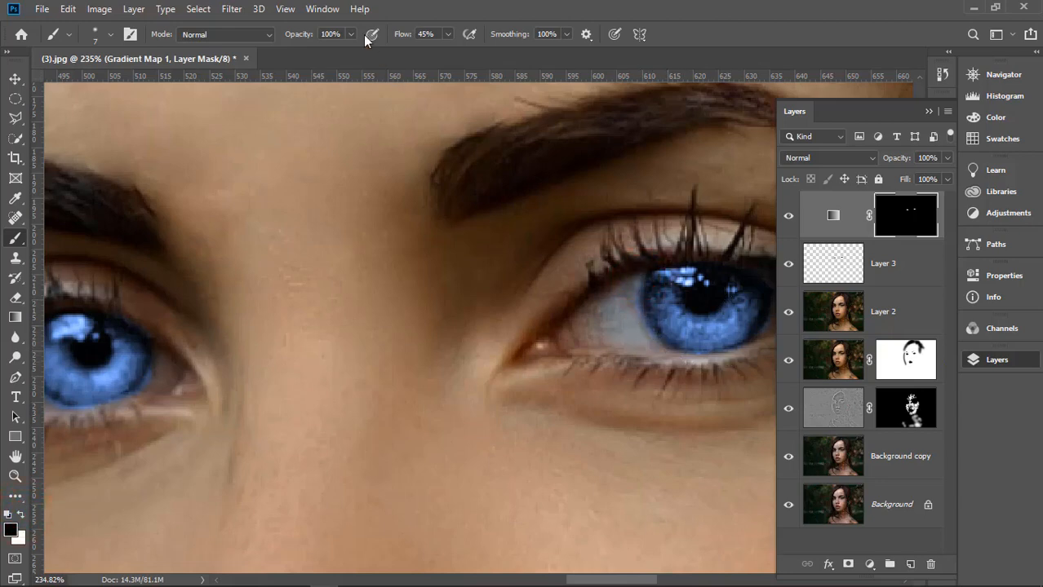
pyautogui.rightClick(377, 219)
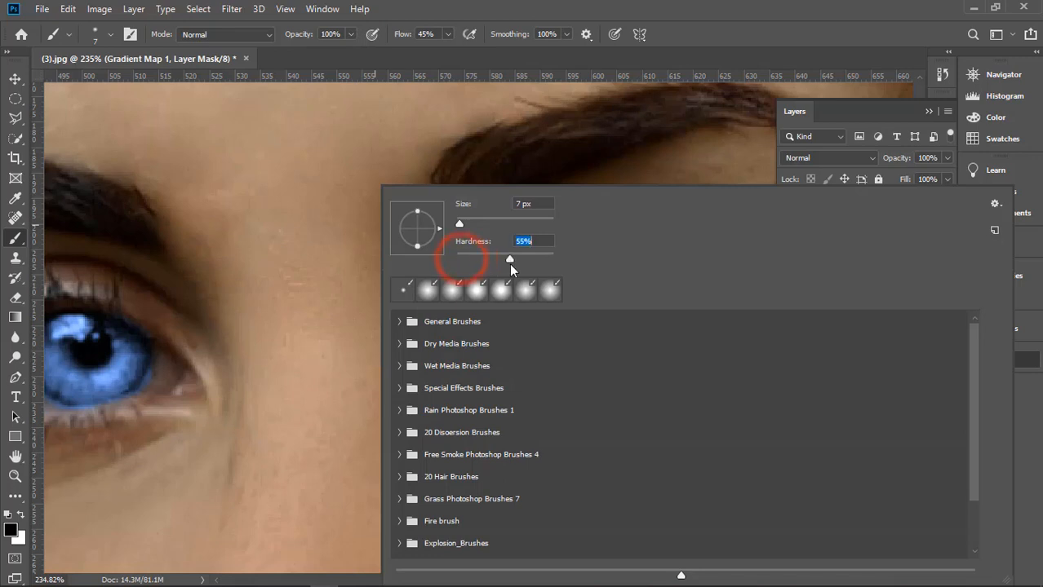
pyautogui.click(342, 302)
pyautogui.click(636, 279)
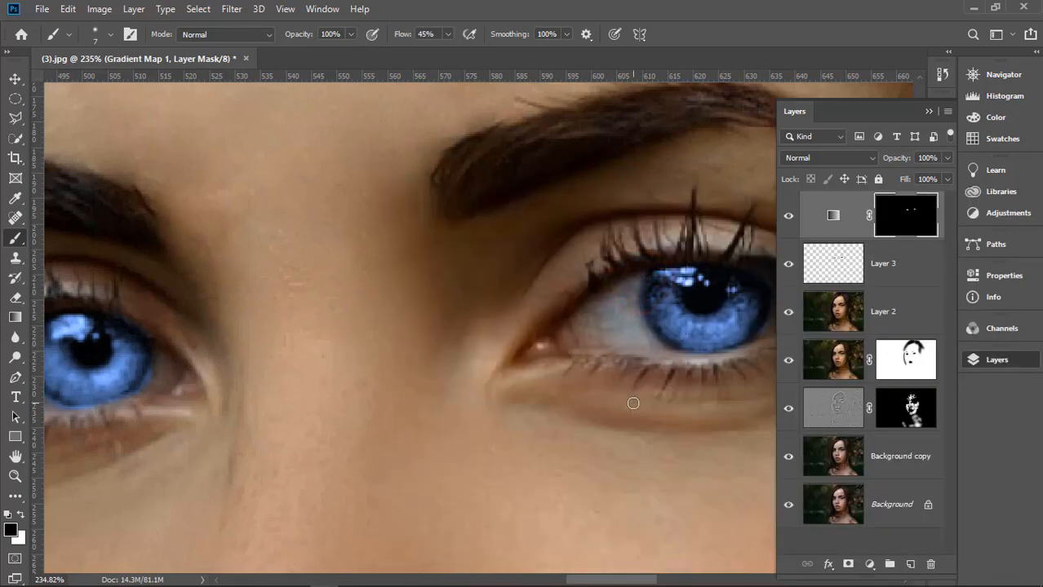
# Clean the blue spill around the rest of the image-right iris and around the image-left iris by painting black on the mask.
pyautogui.moveTo(655, 398); pyautogui.dragTo(403, 381)
pyautogui.click(484, 328)
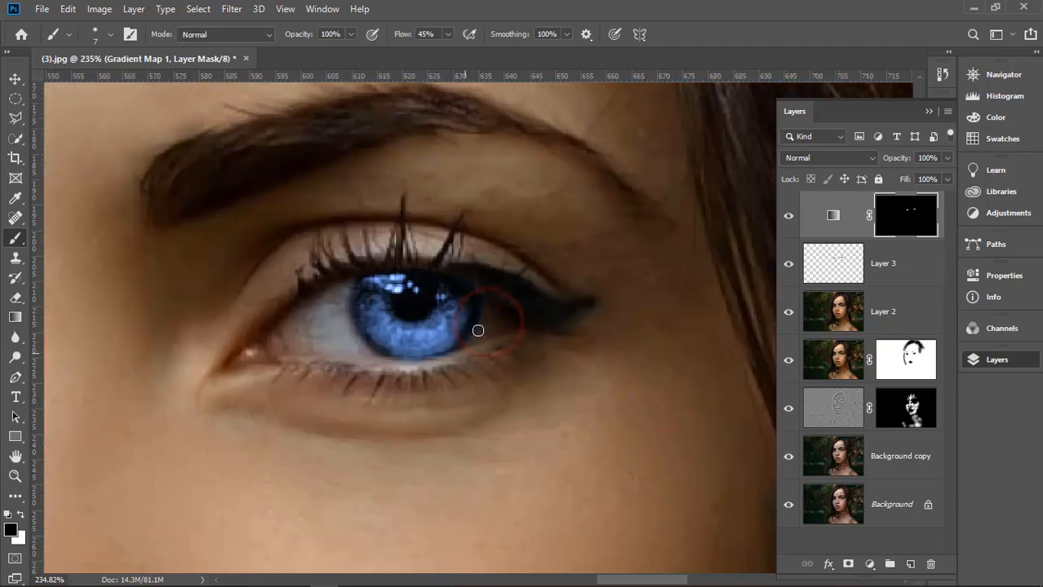
pyautogui.click(483, 288)
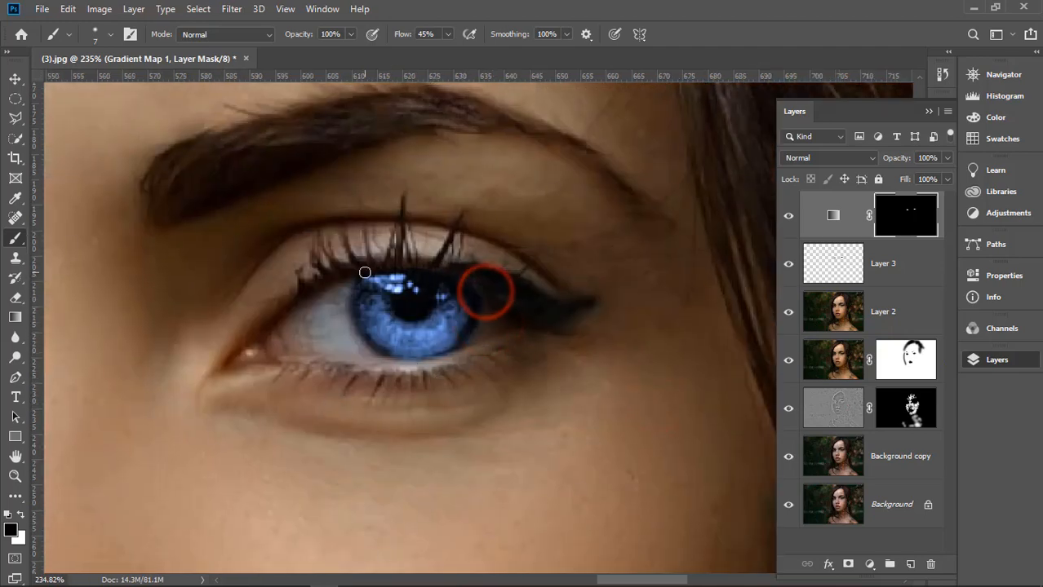
pyautogui.click(351, 350)
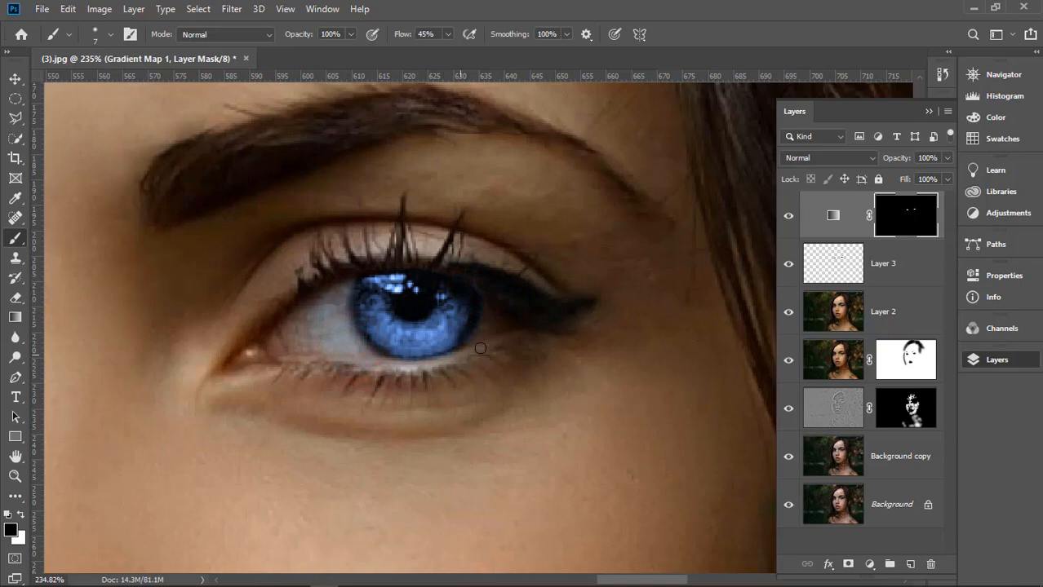
pyautogui.click(210, 437)
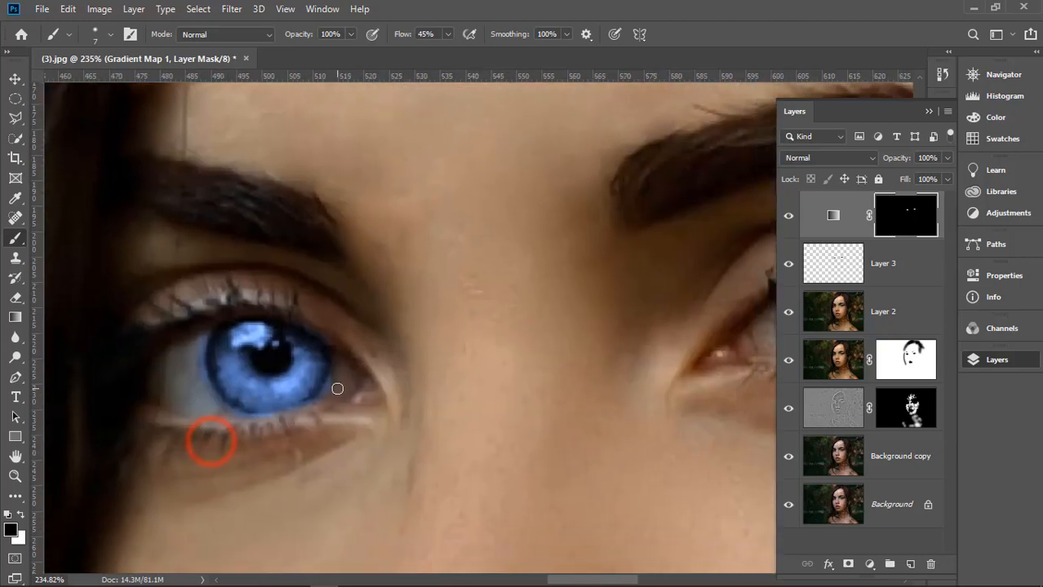
pyautogui.click(338, 372)
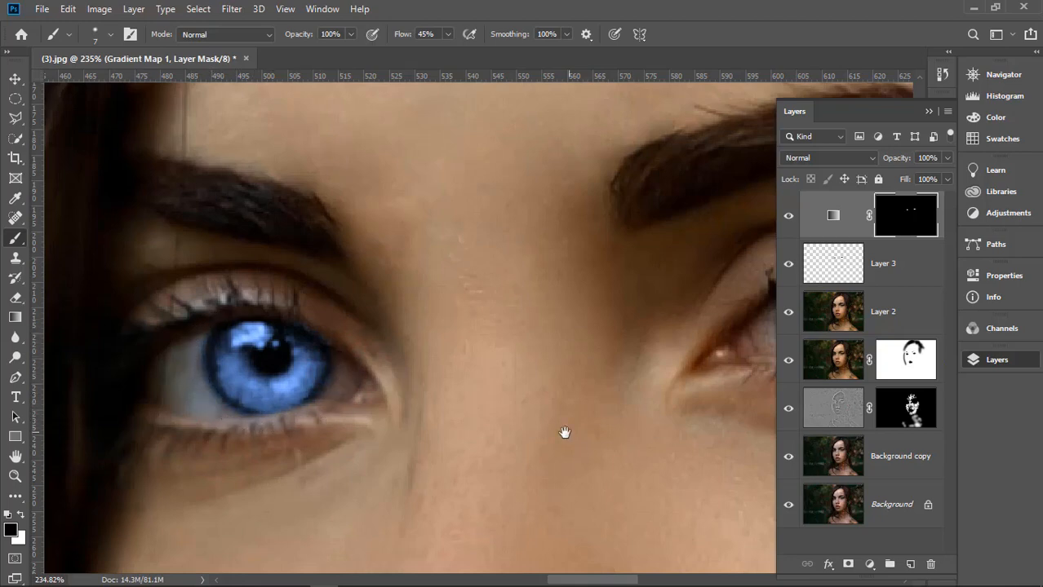
# Lower the Gradient Map layer's opacity to 50% and check the eye color at different magnifications.
pyautogui.scroll(-8, 563, 432)
pyautogui.scroll(2, 566, 479)
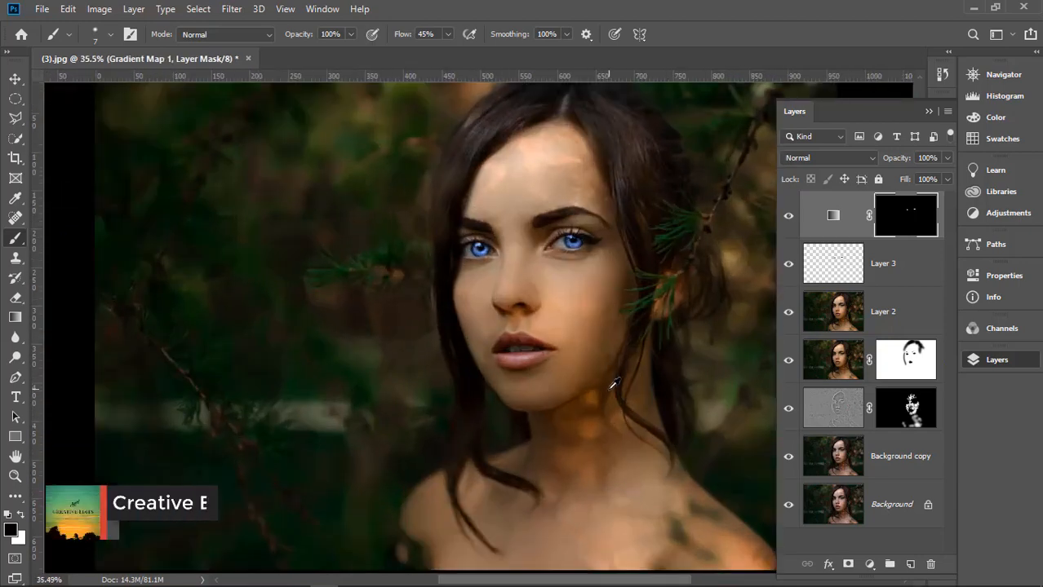
pyautogui.moveTo(947, 161); pyautogui.dragTo(910, 176)
pyautogui.scroll(3, 428, 293)
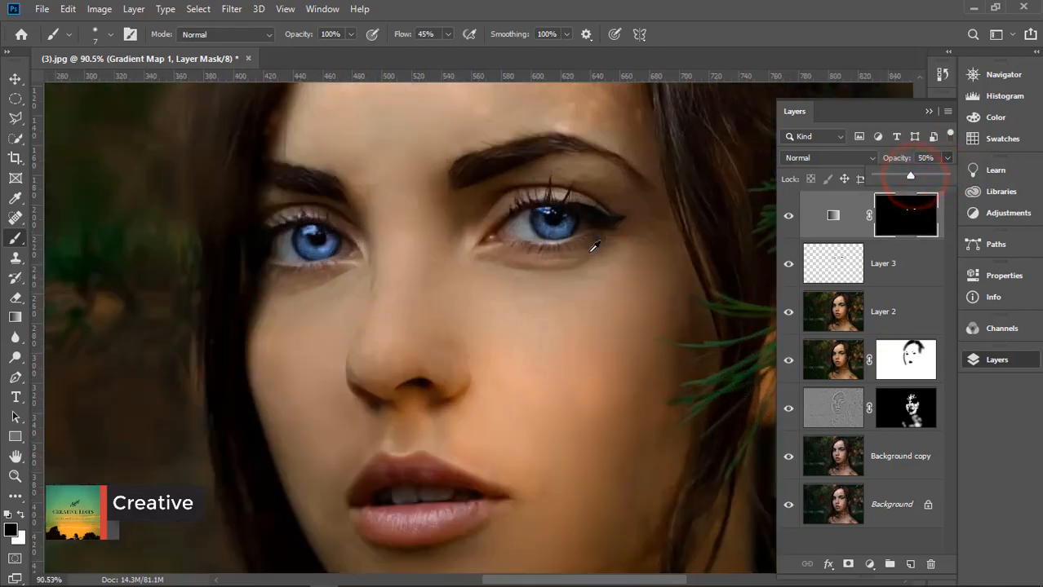
pyautogui.scroll(-3, 428, 293)
pyautogui.scroll(3, 426, 298)
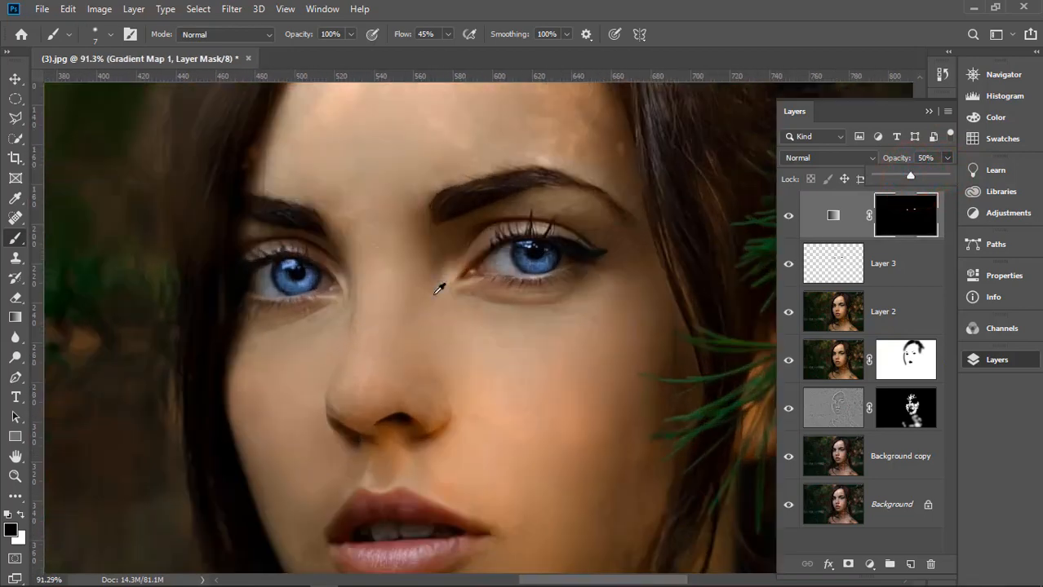
# Add an empty layer above the Gradient Map and set up a soft black brush at 24 px, 0% hardness and 100% opacity.
pyautogui.click(907, 564)
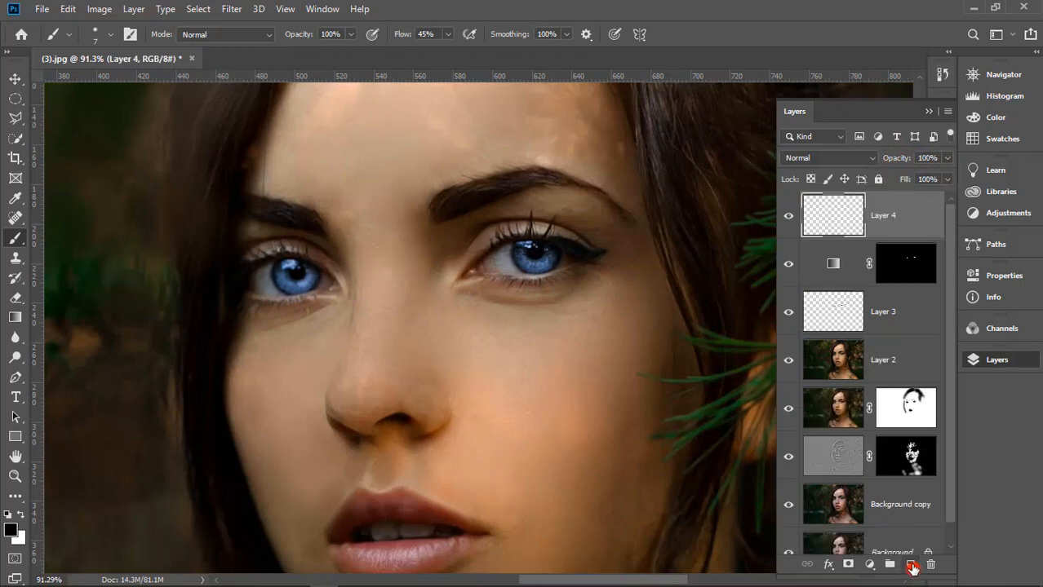
pyautogui.rightClick(14, 238)
pyautogui.click(65, 241)
pyautogui.moveTo(66, 240); pyautogui.dragTo(65, 241)
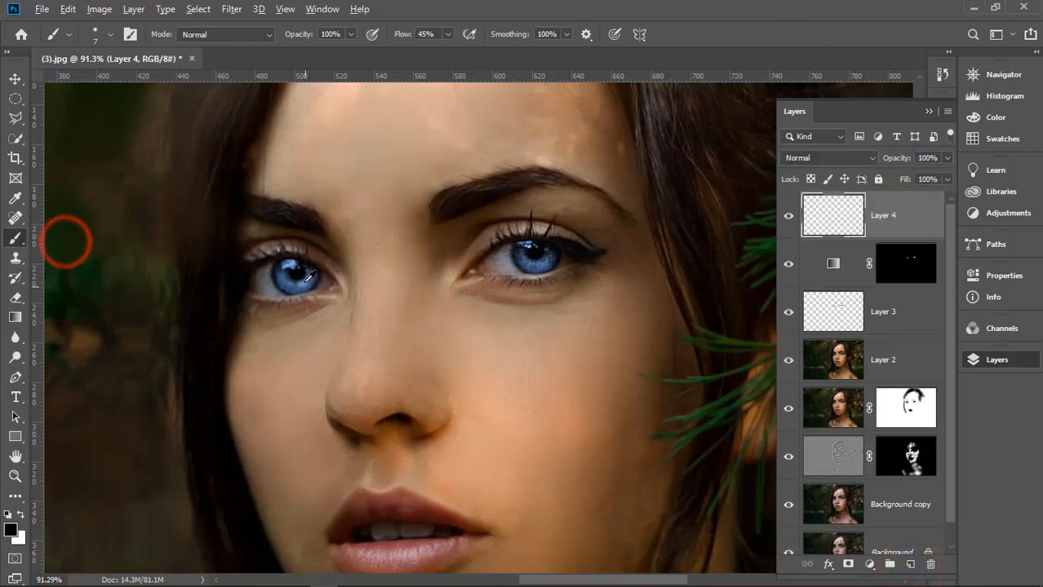
pyautogui.moveTo(350, 38); pyautogui.dragTo(304, 52)
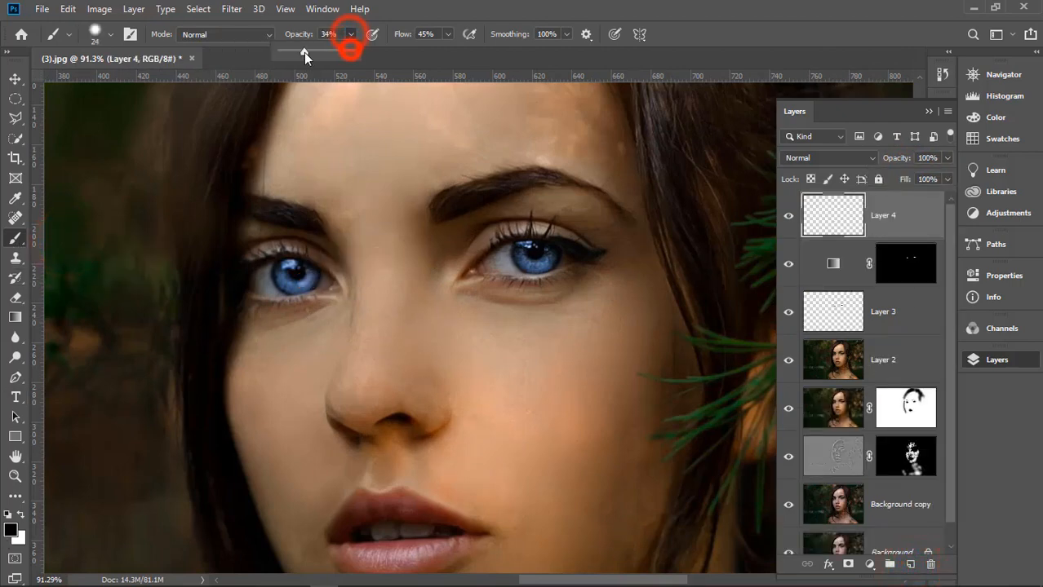
pyautogui.rightClick(382, 175)
pyautogui.click(519, 244)
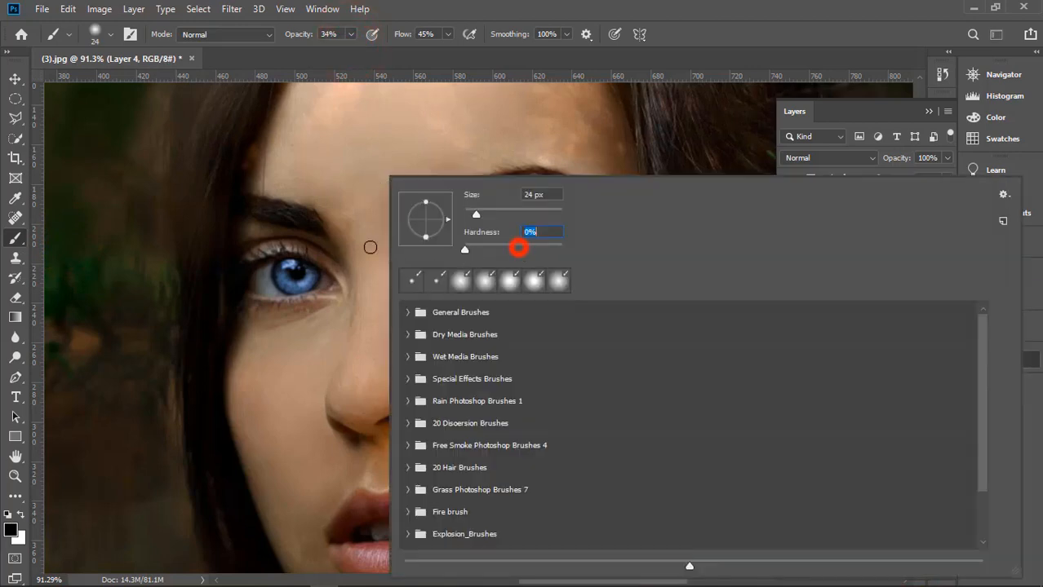
pyautogui.press('Return')
pyautogui.moveTo(349, 35); pyautogui.dragTo(399, 57)
# Paint soft black shading on the image-left iris's outer edge and pupil with the brush reduced to 14 px.
pyautogui.moveTo(302, 275)
pyautogui.mouseDown()
pyautogui.moveTo(313, 277)
pyautogui.moveTo(295, 284)
pyautogui.moveTo(322, 282)
pyautogui.mouseUp()
pyautogui.hotkey('ctrl', 'z')
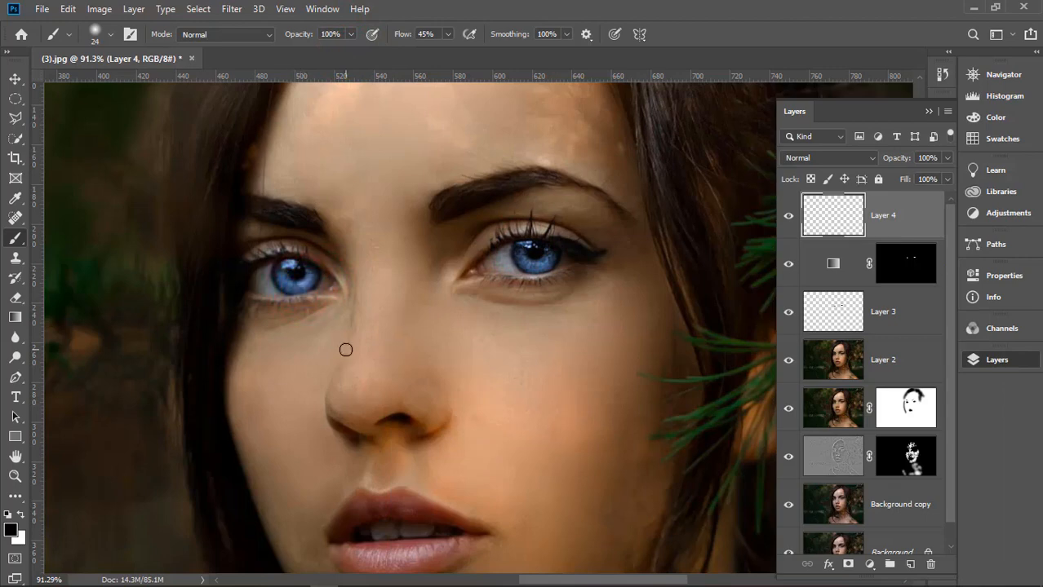
pyautogui.scroll(5, 325, 287)
pyautogui.keyDown('alt'); pyautogui.rightClick(186, 246); pyautogui.keyUp('alt')
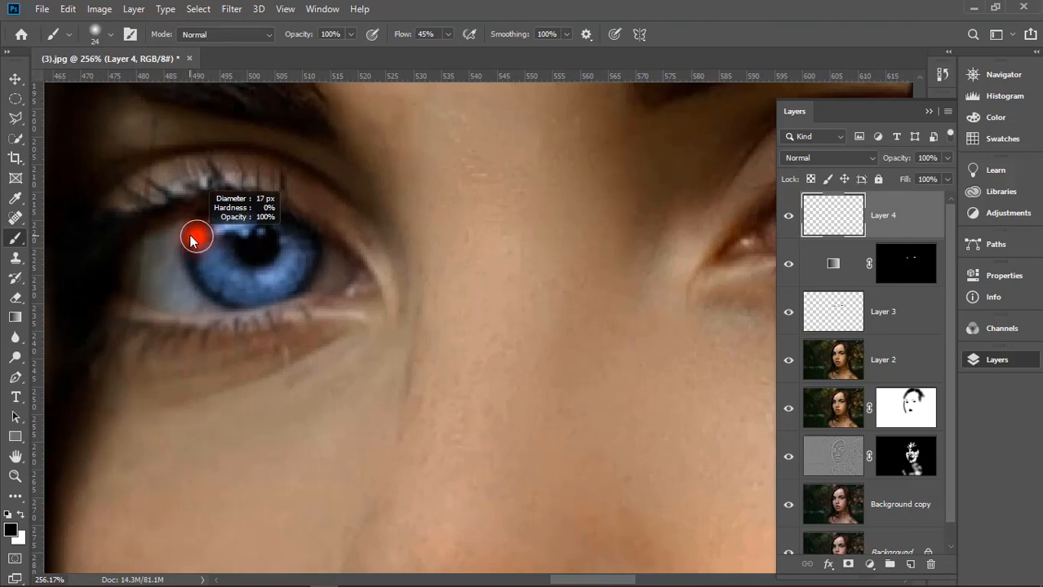
pyautogui.moveTo(209, 272)
pyautogui.mouseDown()
pyautogui.moveTo(241, 299)
pyautogui.moveTo(210, 281)
pyautogui.mouseUp()
pyautogui.click(216, 282)
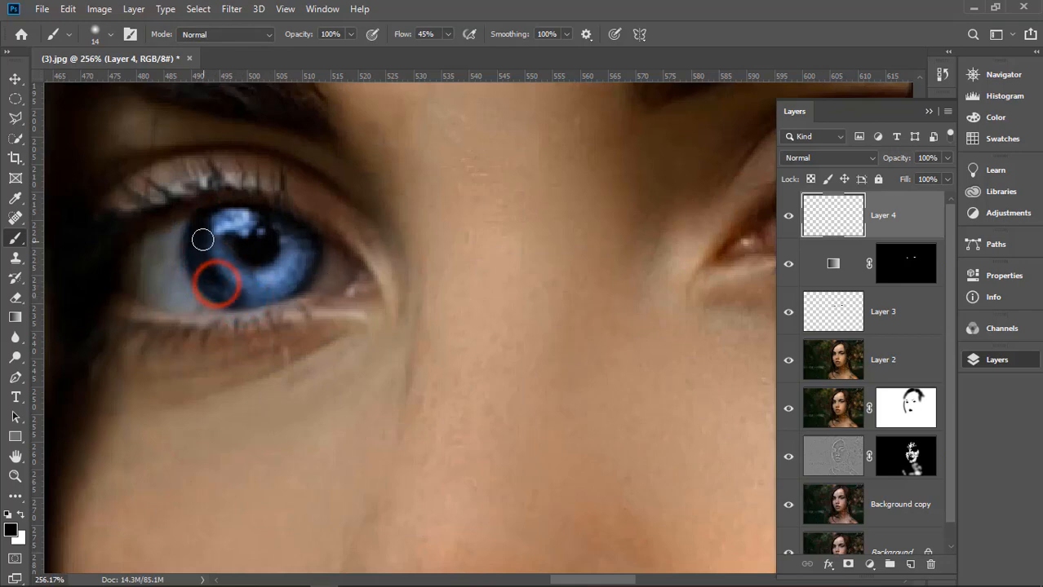
pyautogui.moveTo(212, 216); pyautogui.dragTo(202, 283)
pyautogui.click(245, 232)
pyautogui.click(261, 234)
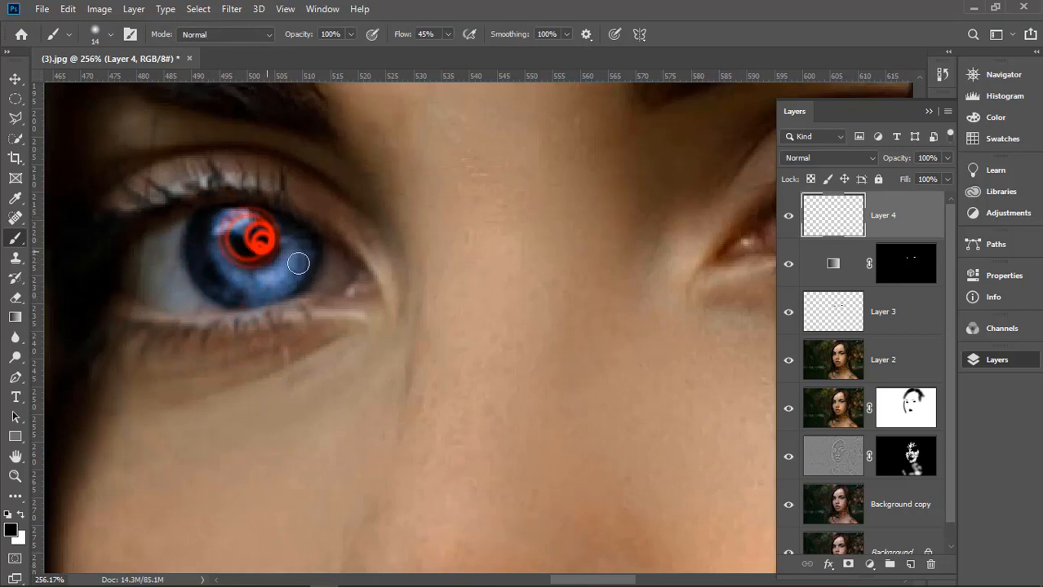
pyautogui.click(260, 241)
# Shade the image-right iris's nose-side edge and darken its pupil with the same soft black brush.
pyautogui.moveTo(510, 281); pyautogui.dragTo(200, 322)
pyautogui.click(558, 213)
pyautogui.click(553, 213)
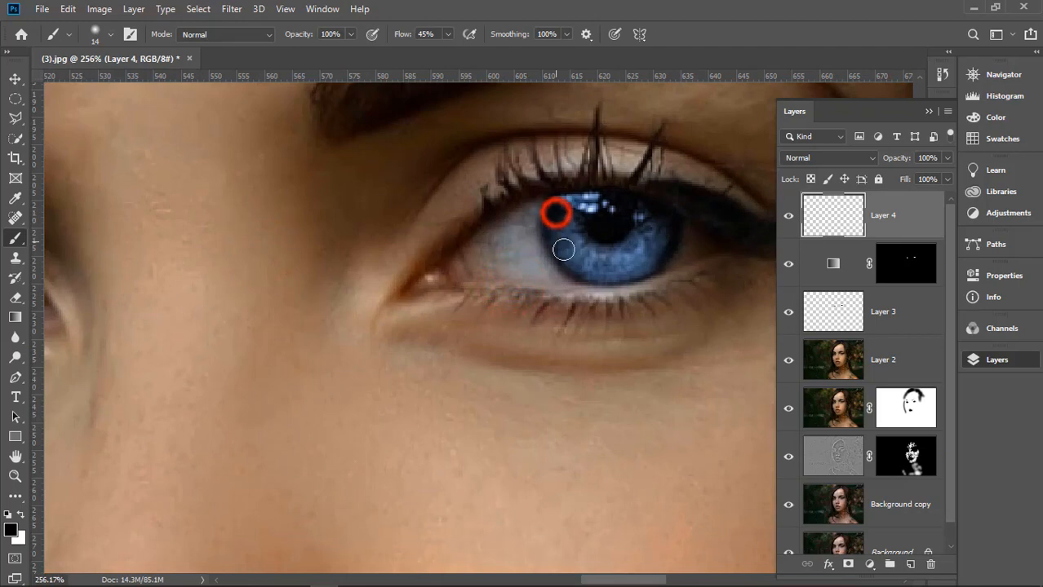
pyautogui.moveTo(563, 249); pyautogui.dragTo(589, 268)
pyautogui.click(582, 275)
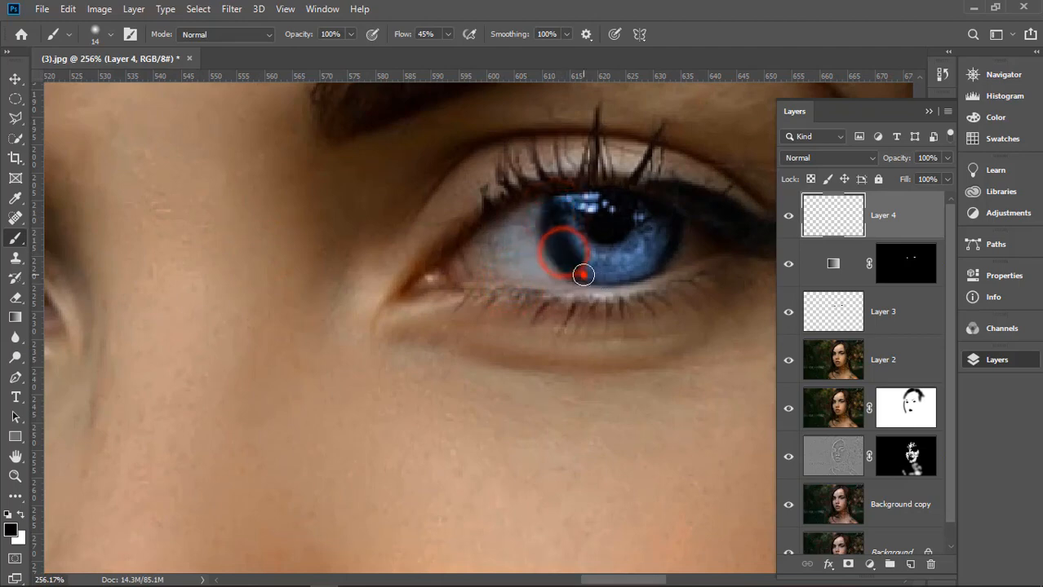
pyautogui.click(609, 214)
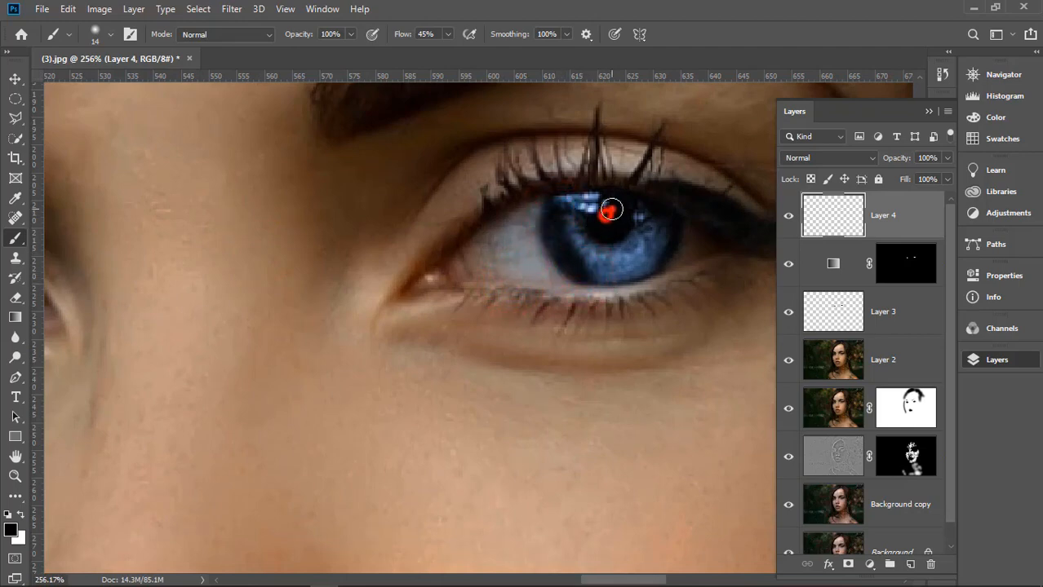
pyautogui.click(603, 217)
pyautogui.hotkey('ctrl', '0')
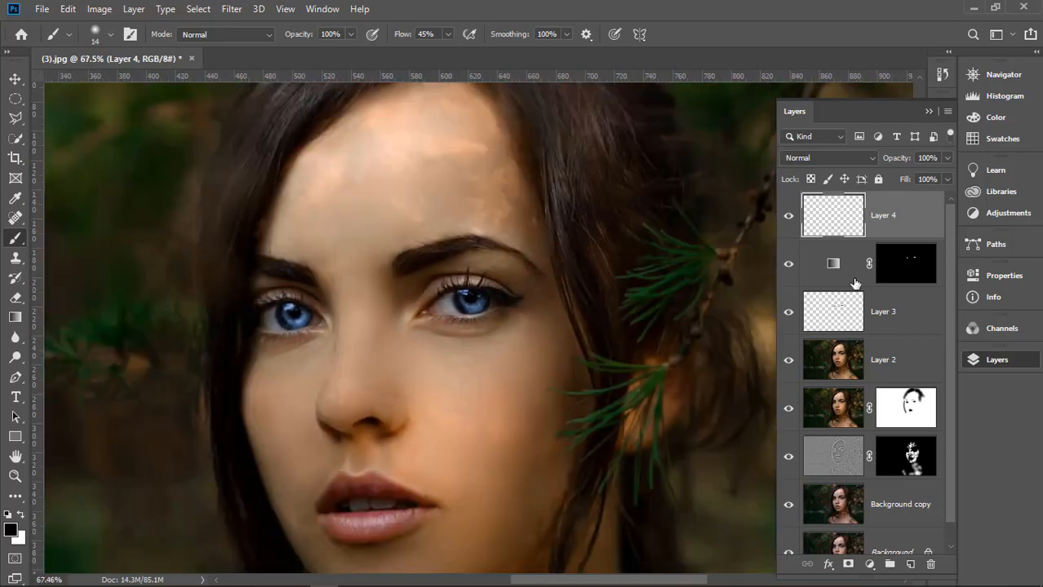
# Try a lower opacity on Layer 4, restore it to 100%, and darken the image-left edges of both irises further.
pyautogui.click(946, 160)
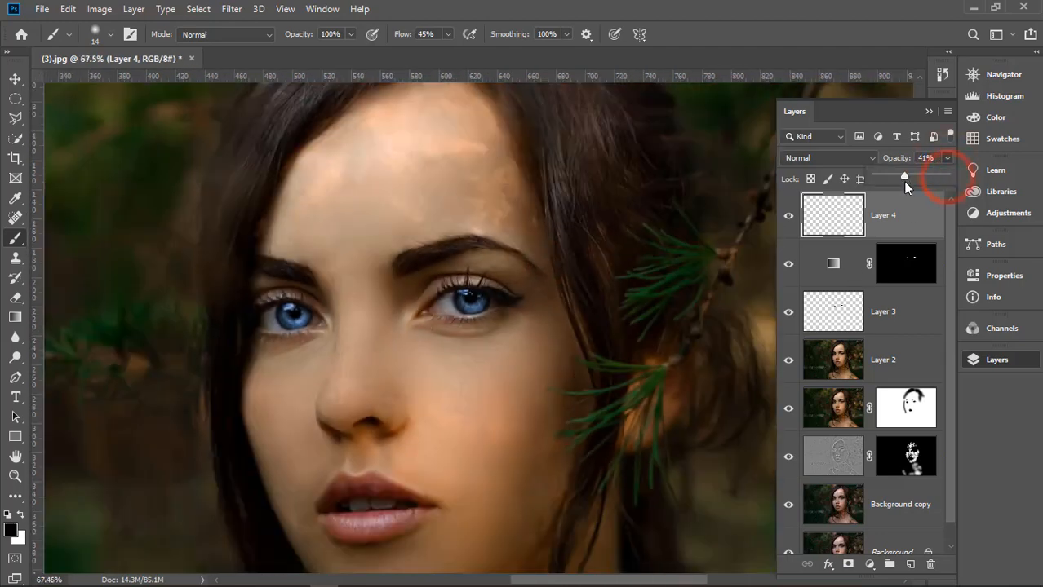
pyautogui.moveTo(904, 180); pyautogui.dragTo(952, 179)
pyautogui.hotkey('ctrl', '+')
pyautogui.moveTo(287, 285)
pyautogui.mouseDown()
pyautogui.moveTo(282, 313)
pyautogui.moveTo(312, 332)
pyautogui.moveTo(279, 312)
pyautogui.mouseUp()
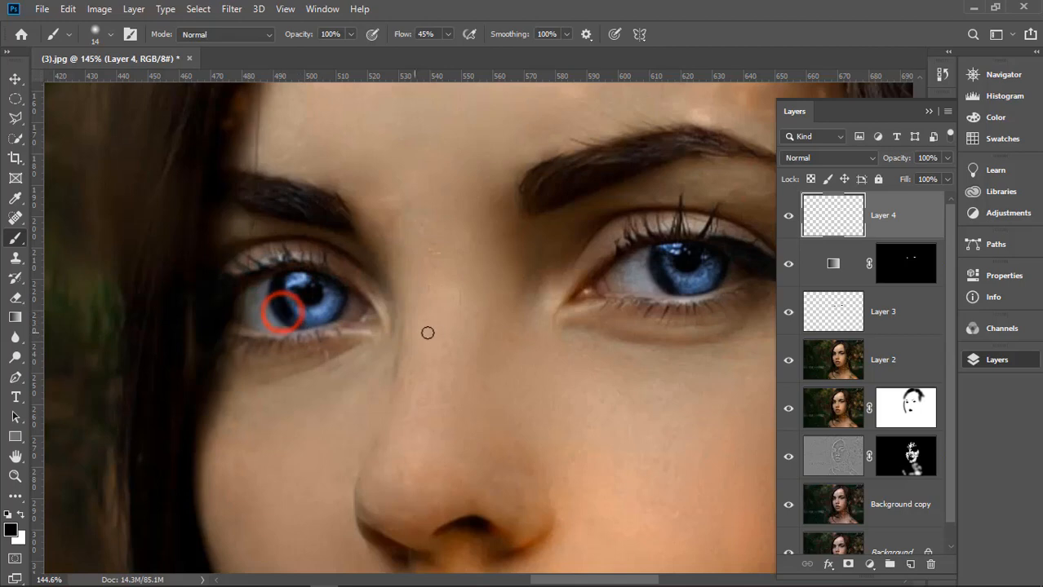
pyautogui.moveTo(655, 270); pyautogui.dragTo(649, 249)
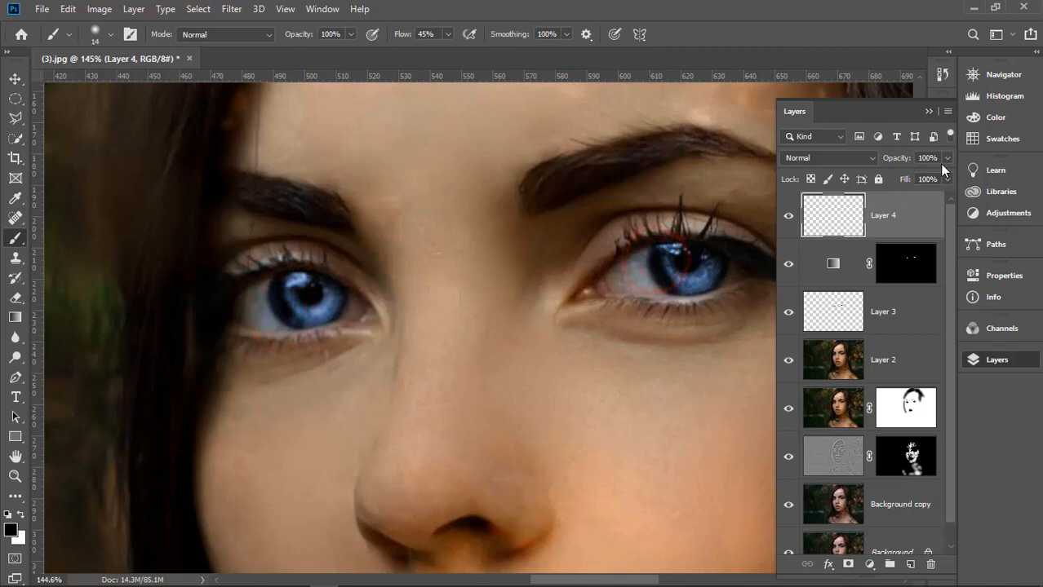
# Lower Layer 4's opacity to 26%, judging the iris shading at several magnifications.
pyautogui.click(946, 158)
pyautogui.moveTo(944, 172)
pyautogui.mouseDown()
pyautogui.moveTo(884, 189)
pyautogui.moveTo(902, 186)
pyautogui.mouseUp()
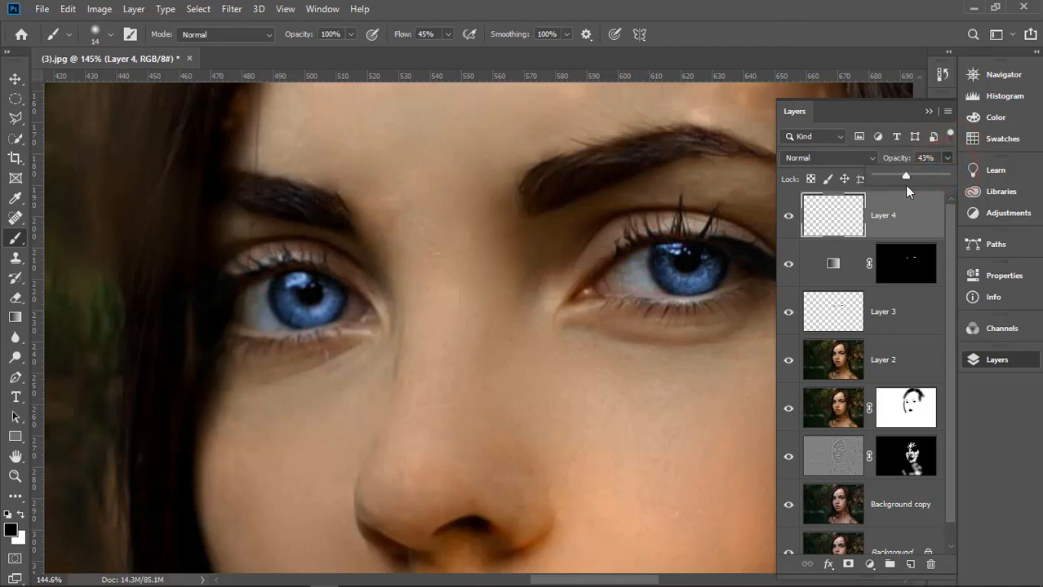
pyautogui.scroll(-5, 553, 240)
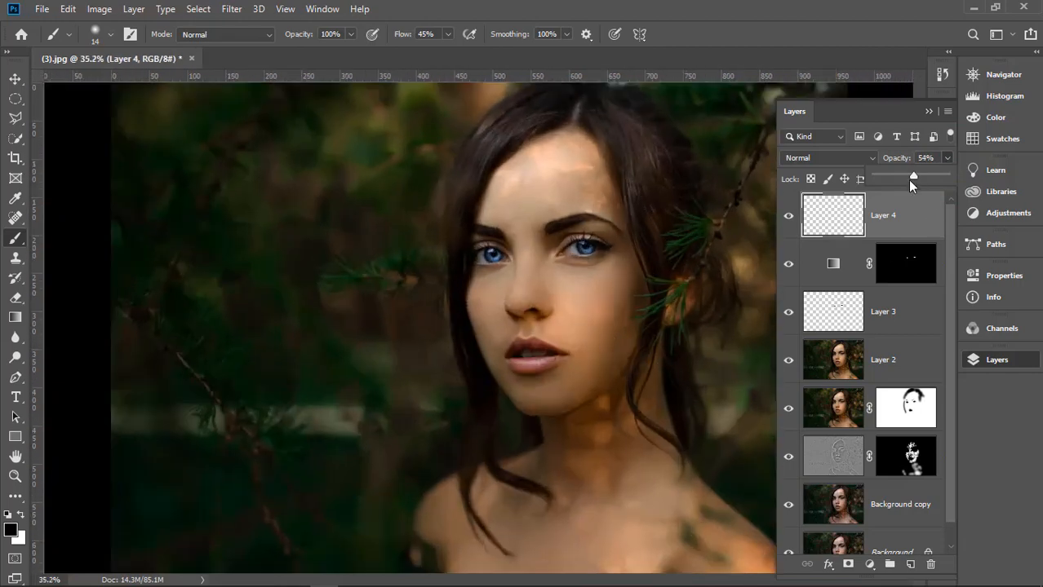
pyautogui.moveTo(910, 180)
pyautogui.mouseDown()
pyautogui.moveTo(897, 181)
pyautogui.moveTo(934, 180)
pyautogui.moveTo(896, 181)
pyautogui.mouseUp()
pyautogui.scroll(2, 608, 285)
pyautogui.scroll(-3, 549, 302)
pyautogui.scroll(2, 551, 303)
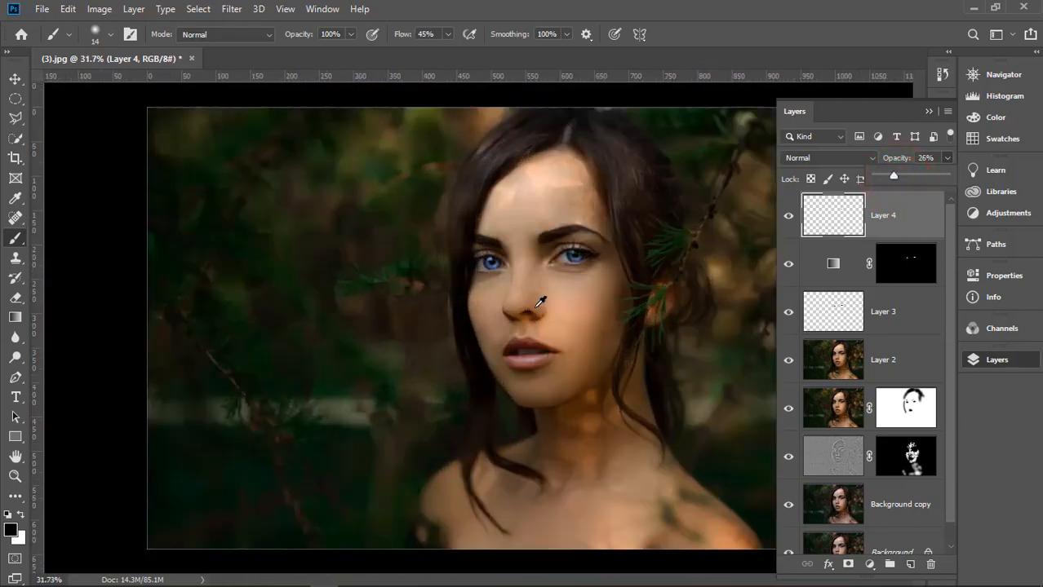
pyautogui.click(945, 162)
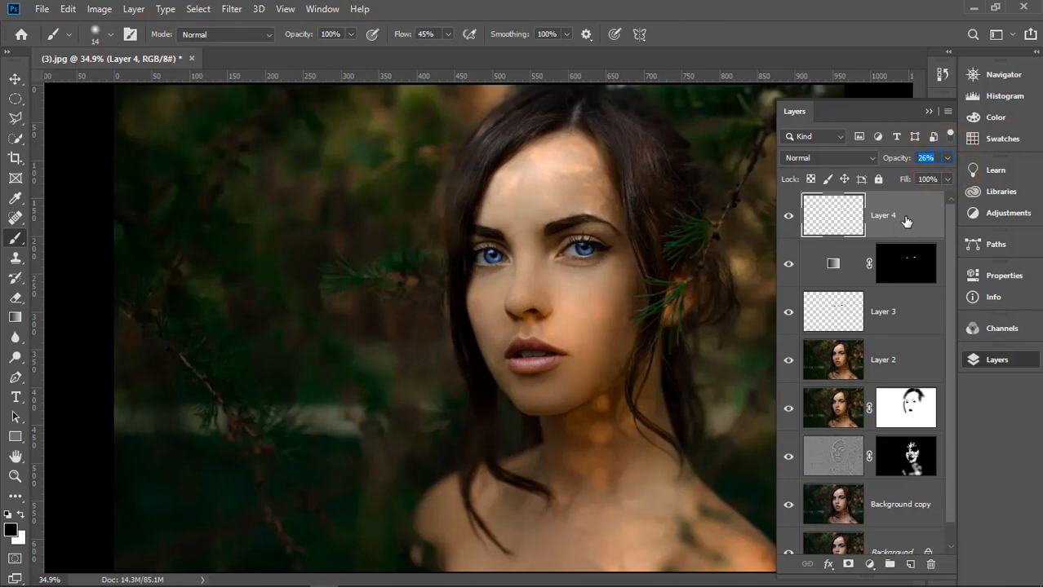
# Stamp all visible layers into a new top layer and open a second window of the same document.
pyautogui.hotkey('ctrl', 'alt', 'shift', 'e')
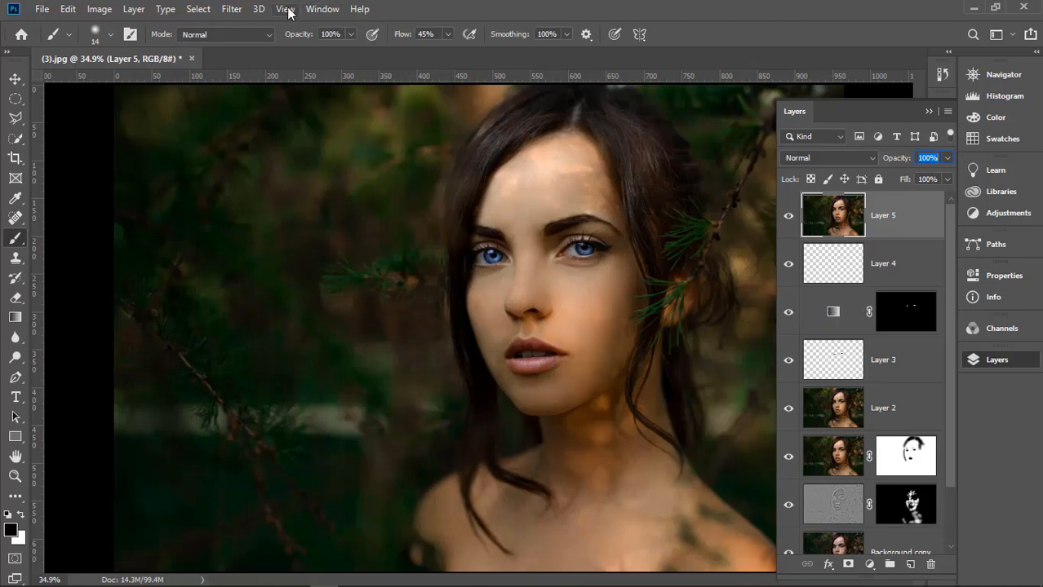
pyautogui.click(322, 9)
pyautogui.moveTo(380, 39)
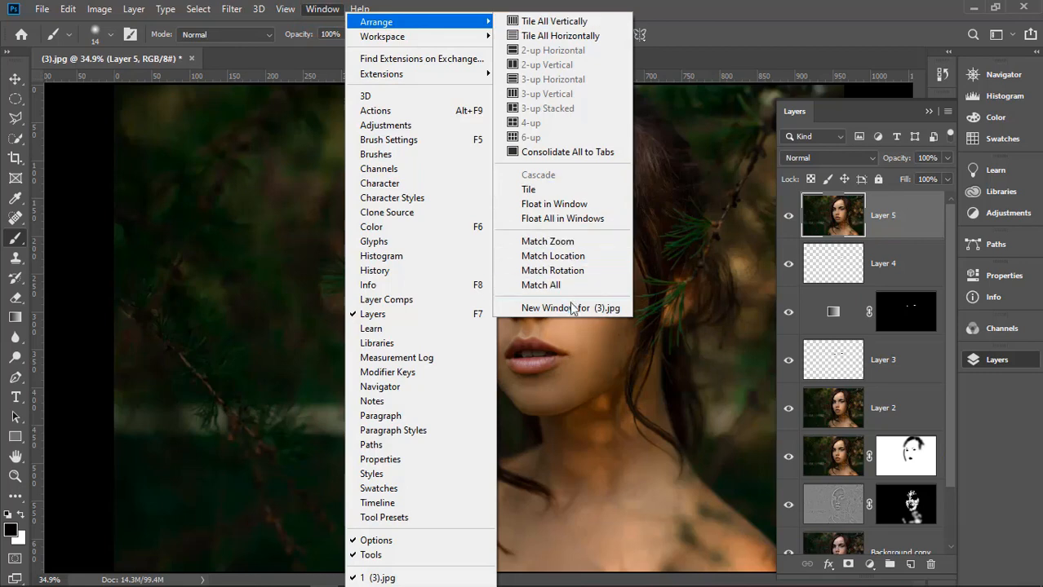
pyautogui.click(574, 311)
# Float the second window, shrink it to a small preview showing the whole portrait, and place it in the canvas's upper-left corner.
pyautogui.moveTo(285, 58); pyautogui.dragTo(205, 91)
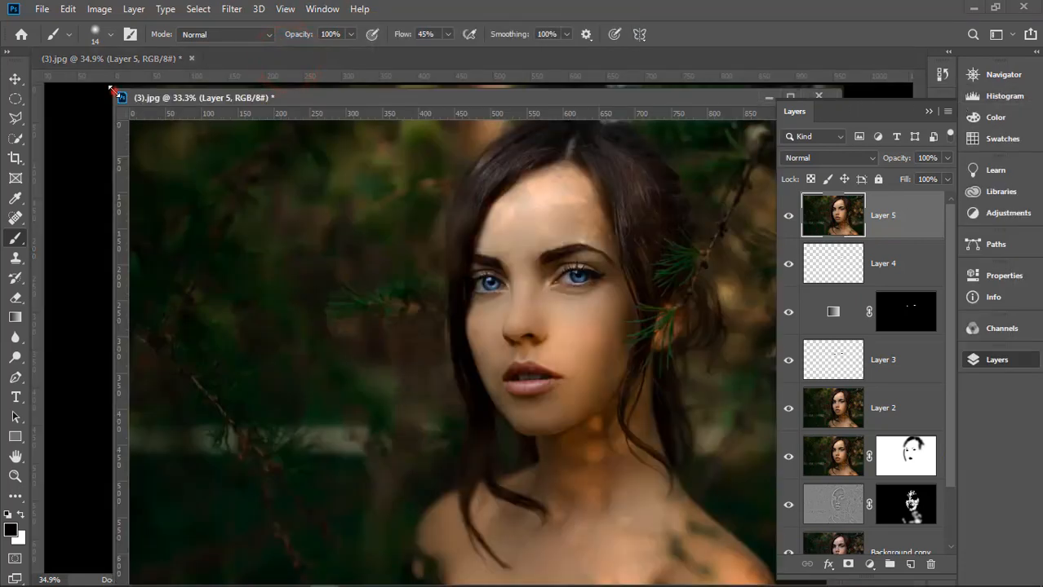
pyautogui.moveTo(112, 88); pyautogui.dragTo(630, 390)
pyautogui.moveTo(735, 383); pyautogui.dragTo(280, 263)
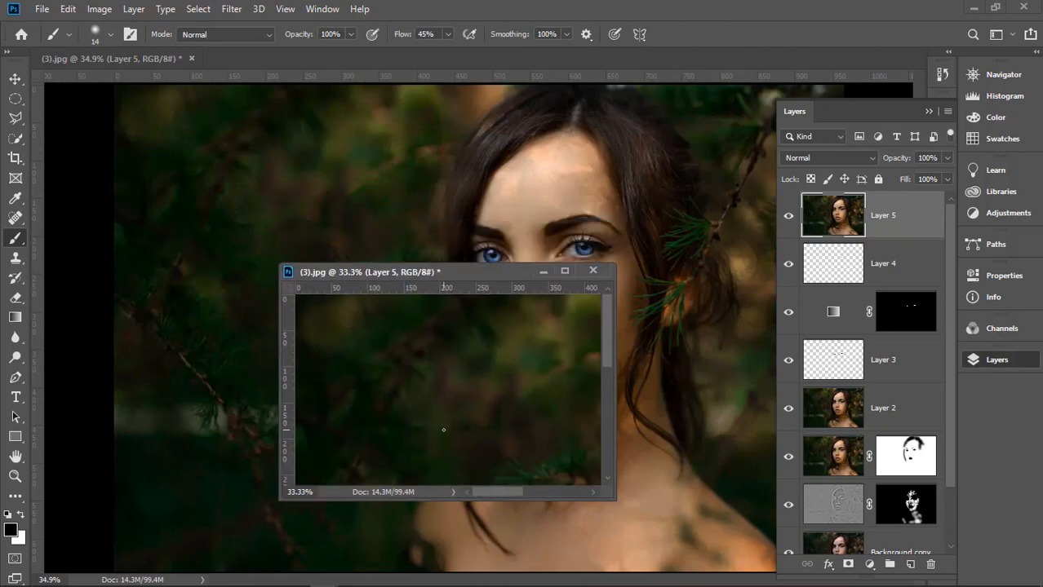
pyautogui.hotkey('ctrl', '0')
pyautogui.moveTo(469, 276); pyautogui.dragTo(227, 82)
pyautogui.moveTo(369, 306); pyautogui.dragTo(318, 277)
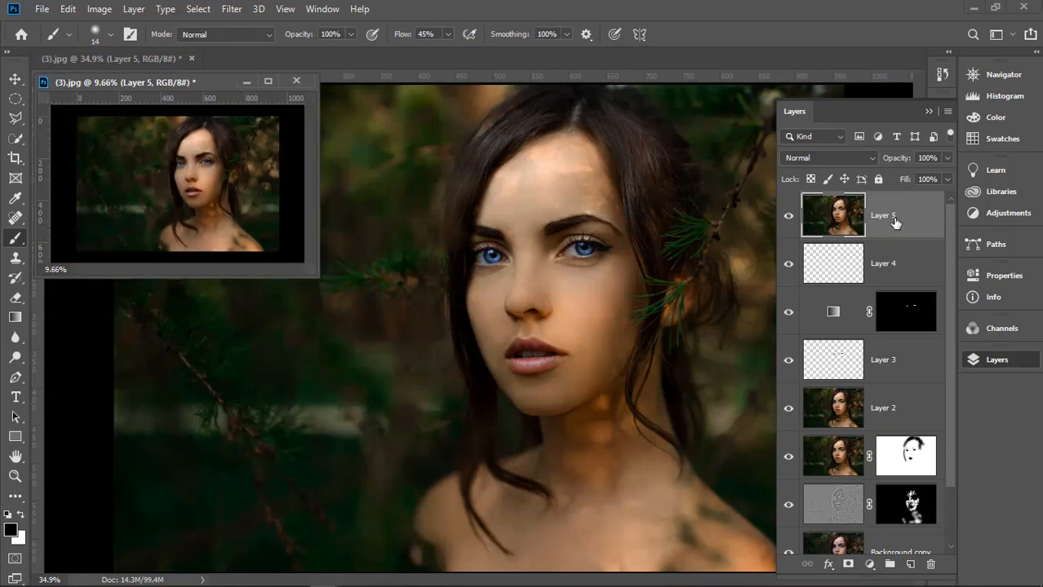
# Open the Camera Raw filter on the stamped layer and set Temperature to -8, Tint to -13 and Blacks to +8.
pyautogui.hotkey('ctrl', 'shift', 'a')
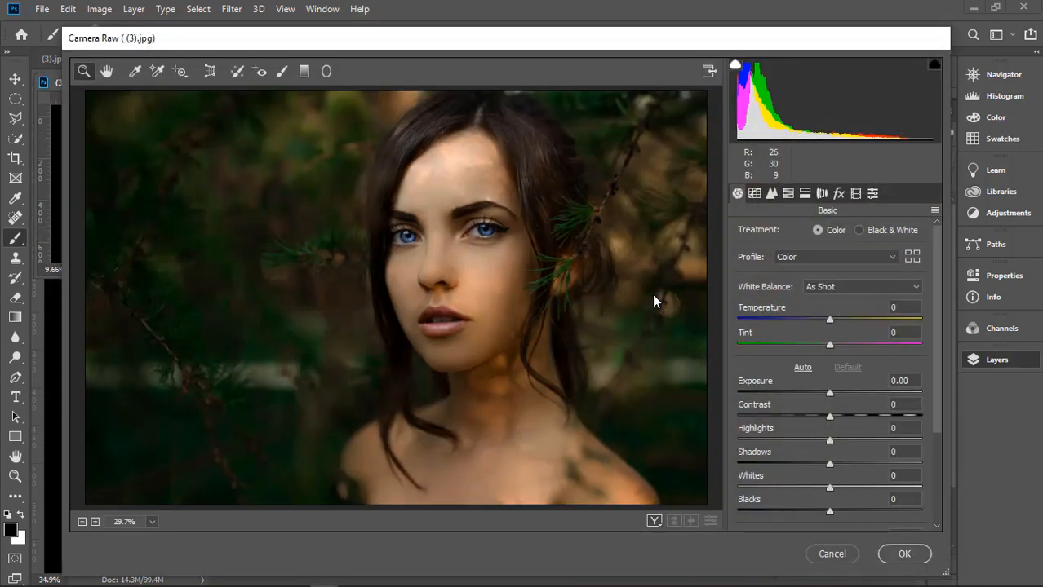
pyautogui.moveTo(255, 37)
pyautogui.mouseDown()
pyautogui.moveTo(496, 36)
pyautogui.moveTo(521, 18)
pyautogui.moveTo(269, 50)
pyautogui.moveTo(271, 27)
pyautogui.mouseUp()
pyautogui.moveTo(847, 308)
pyautogui.mouseDown()
pyautogui.moveTo(830, 308)
pyautogui.moveTo(848, 334)
pyautogui.moveTo(816, 334)
pyautogui.moveTo(838, 335)
pyautogui.moveTo(832, 309)
pyautogui.moveTo(841, 308)
pyautogui.mouseUp()
pyautogui.moveTo(849, 498)
pyautogui.mouseDown()
pyautogui.moveTo(875, 499)
pyautogui.moveTo(856, 499)
pyautogui.mouseUp()
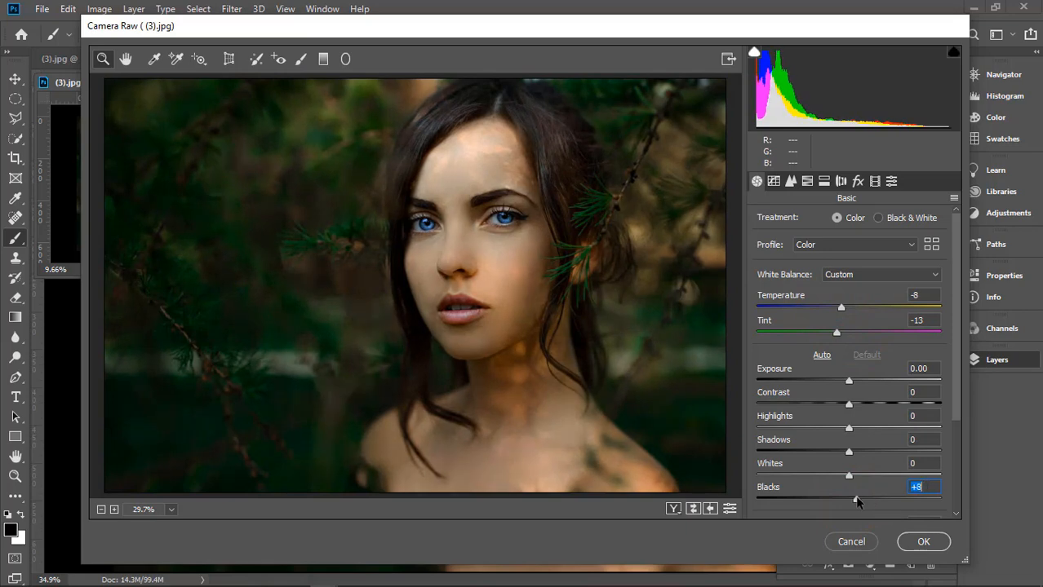
pyautogui.click(827, 244)
pyautogui.click(826, 244)
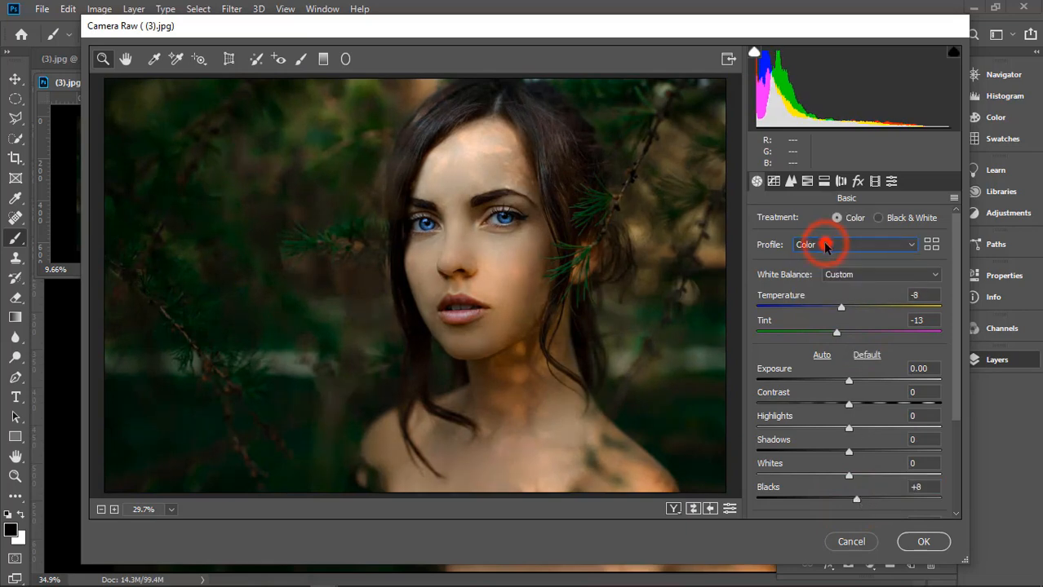
# Split-tone the highlights warm with Hue 45 and Saturation 25, after trying a green tint of Hue 155 and Saturation 5.
pyautogui.click(774, 180)
pyautogui.click(807, 181)
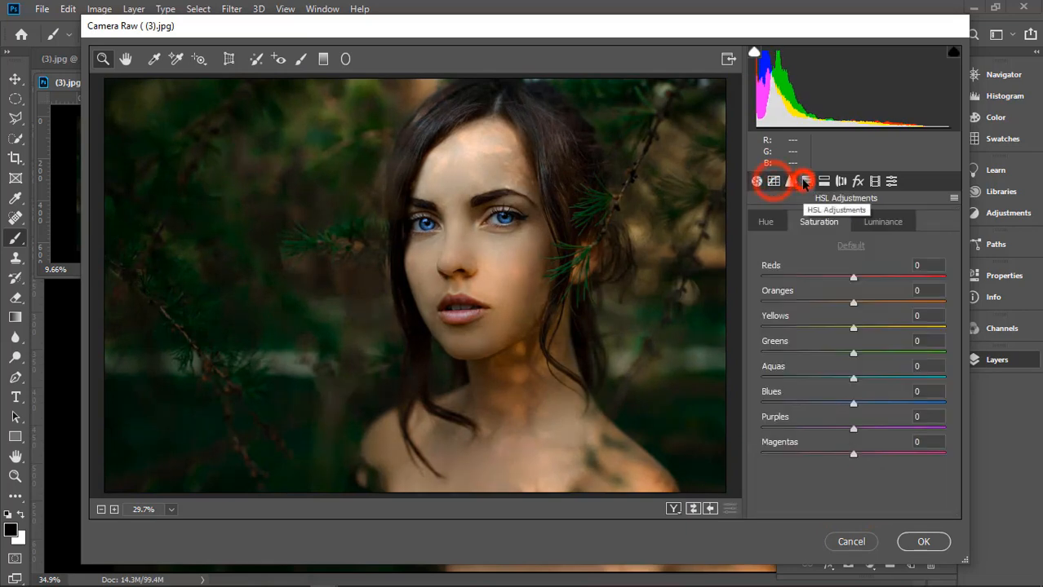
pyautogui.click(825, 181)
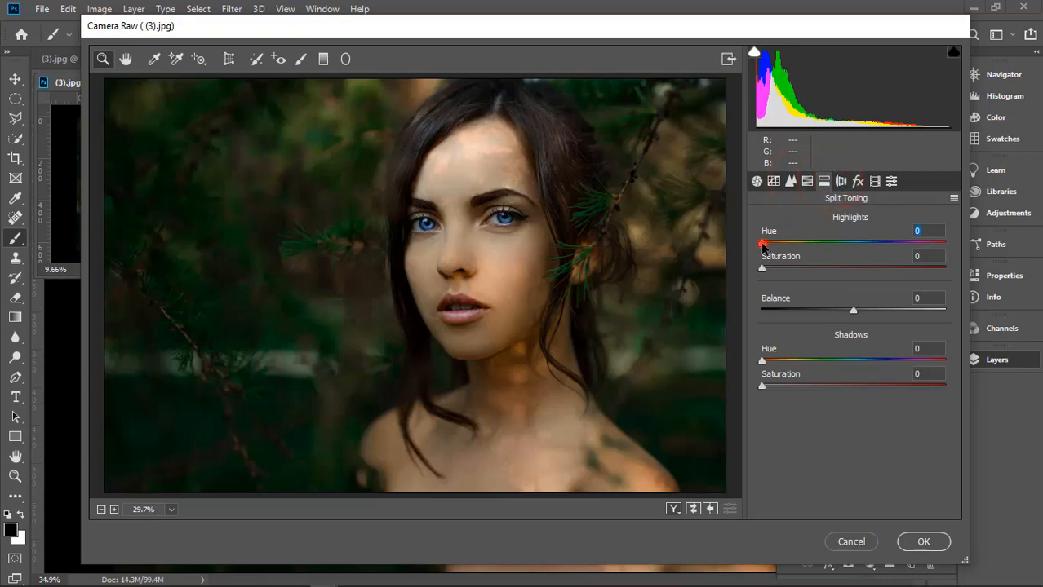
pyautogui.moveTo(763, 244); pyautogui.dragTo(842, 246)
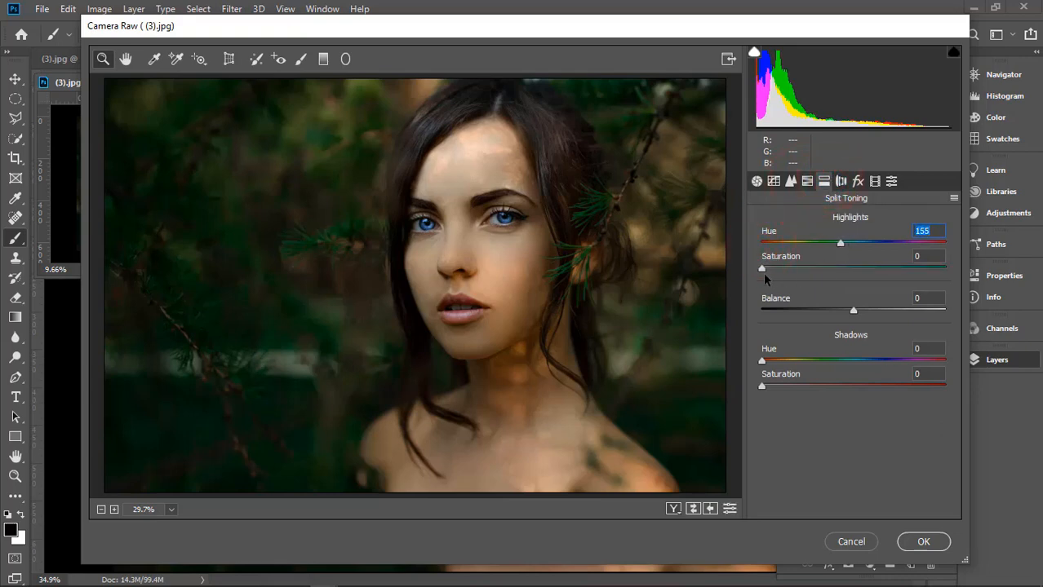
pyautogui.moveTo(762, 269); pyautogui.dragTo(776, 271)
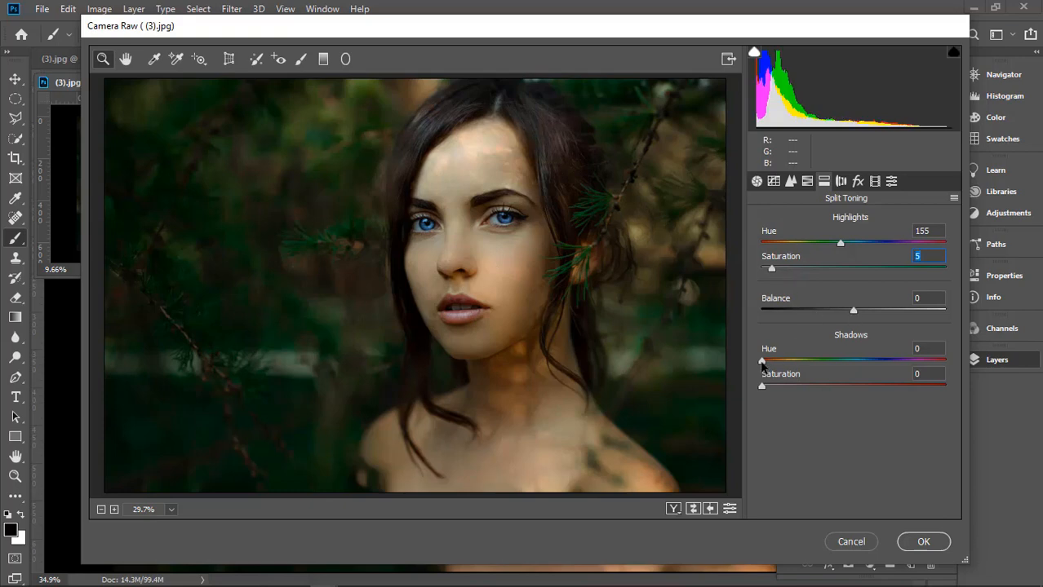
pyautogui.moveTo(840, 245); pyautogui.dragTo(809, 273)
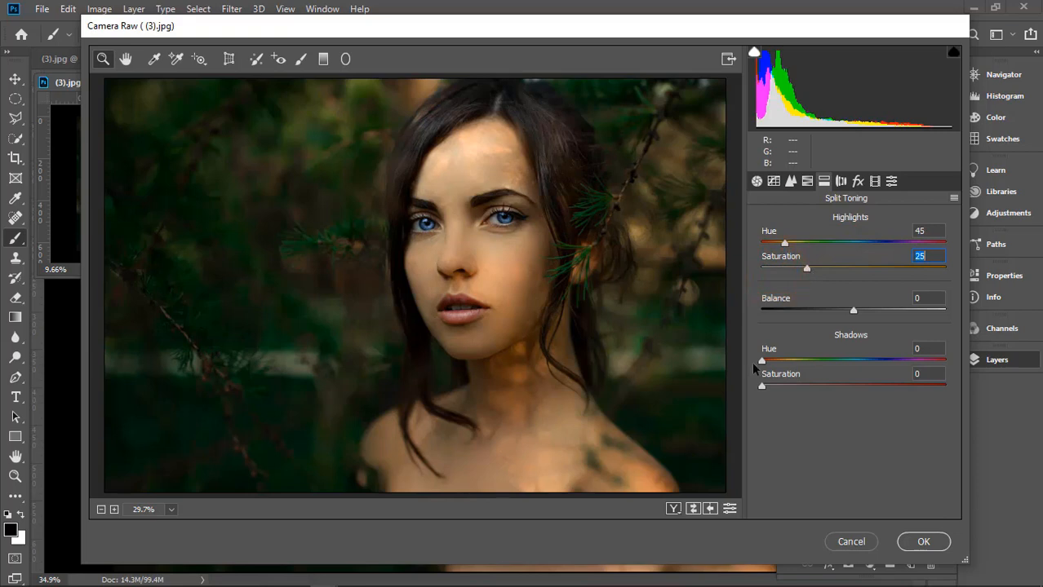
# Split-tone the shadows with Hue 131 and Saturation 1.
pyautogui.moveTo(761, 361); pyautogui.dragTo(832, 361)
pyautogui.moveTo(762, 386)
pyautogui.mouseDown()
pyautogui.moveTo(801, 388)
pyautogui.moveTo(764, 397)
pyautogui.mouseUp()
pyautogui.doubleClick(832, 360)
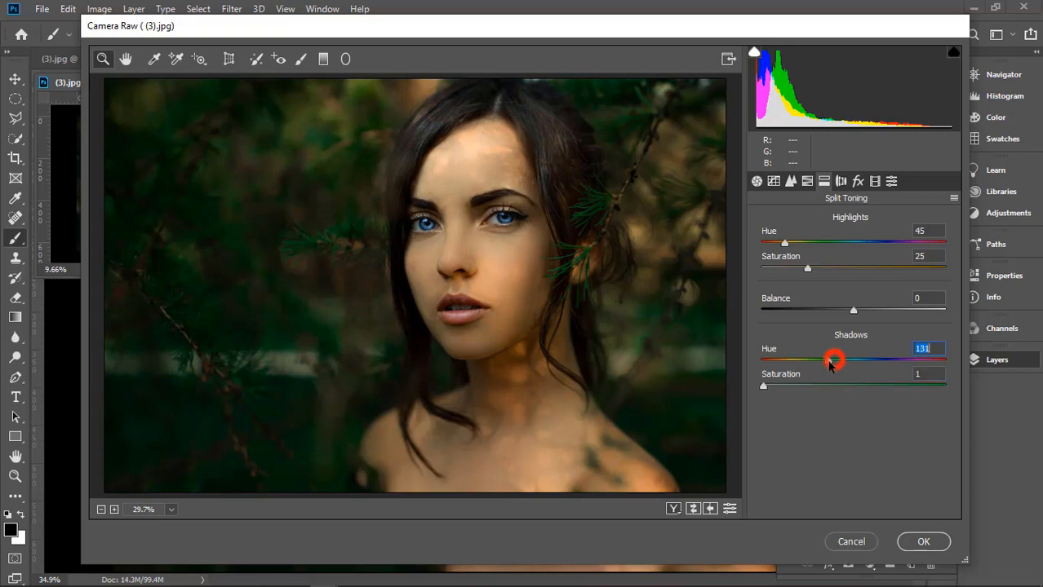
# Tone down the greens in the HSL adjustments by lowering their saturation and setting their luminance to -27.
pyautogui.click(841, 180)
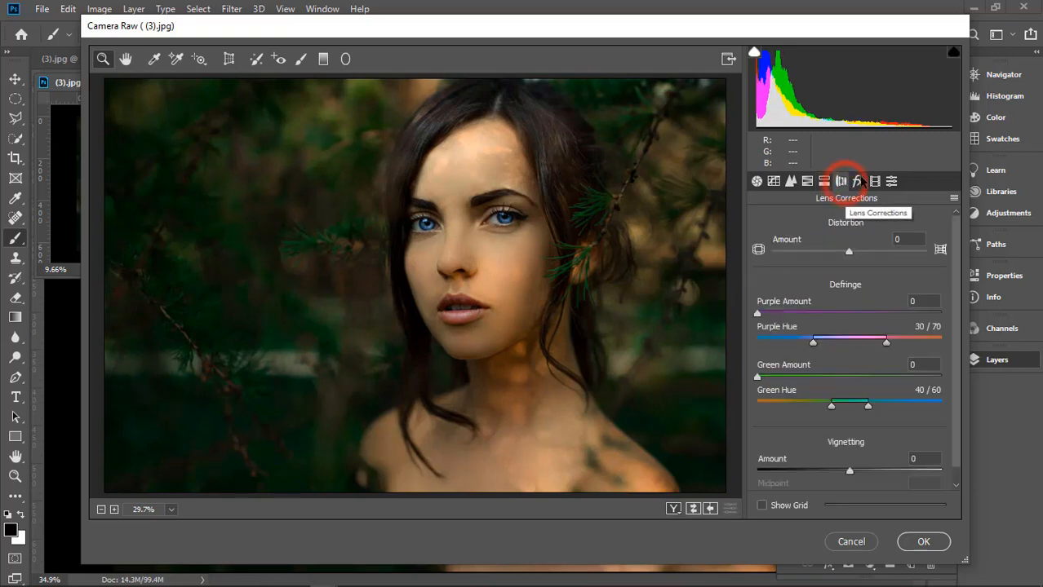
pyautogui.click(822, 181)
pyautogui.click(809, 186)
pyautogui.moveTo(854, 353); pyautogui.dragTo(826, 361)
pyautogui.click(766, 222)
pyautogui.click(896, 226)
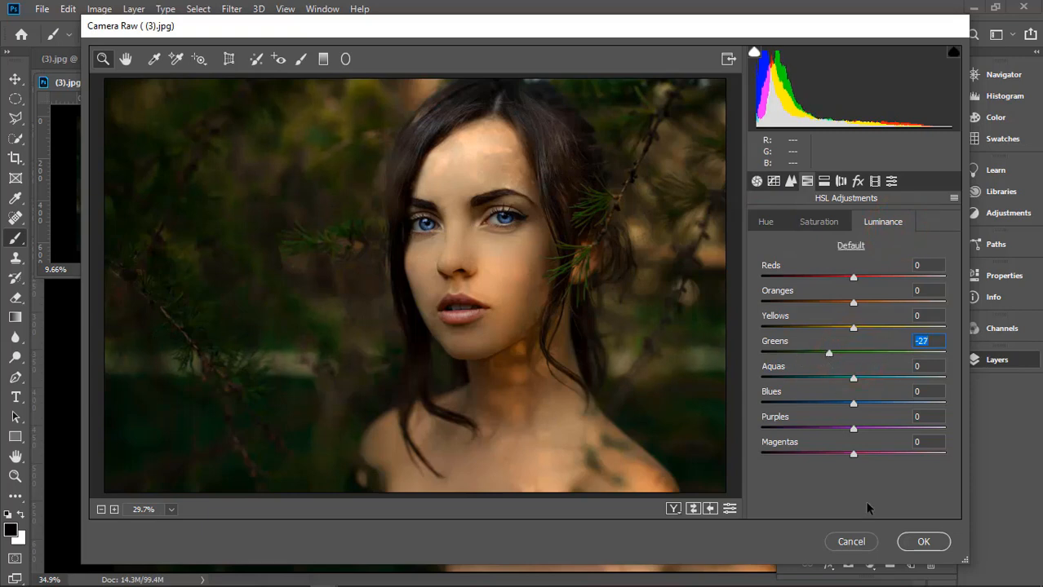
# Apply the Camera Raw grade and add a Hue/Saturation adjustment layer with the Greens at Saturation +20 and Lightness -25.
pyautogui.click(922, 541)
pyautogui.click(869, 565)
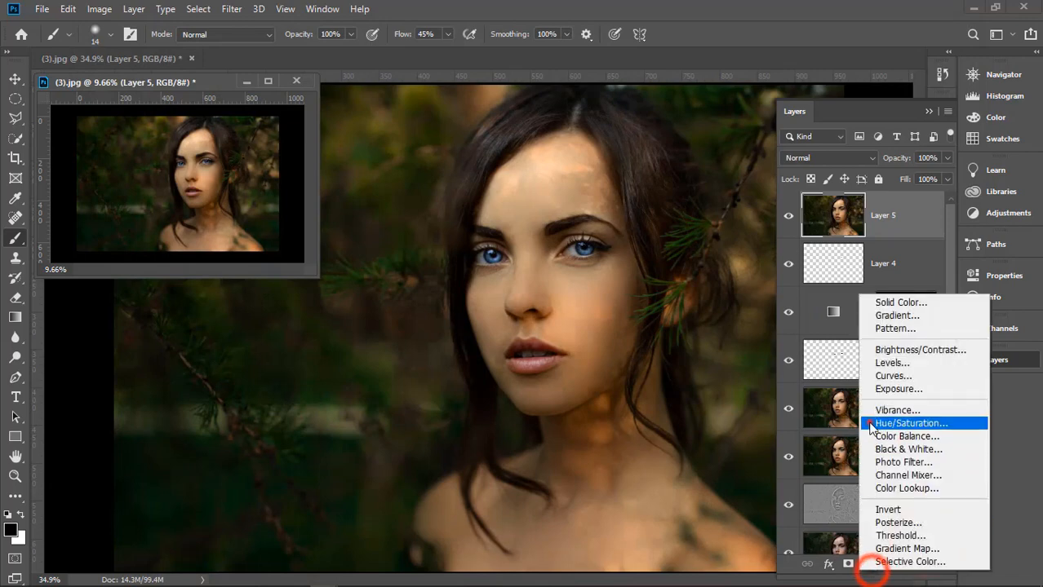
pyautogui.click(871, 421)
pyautogui.click(831, 316)
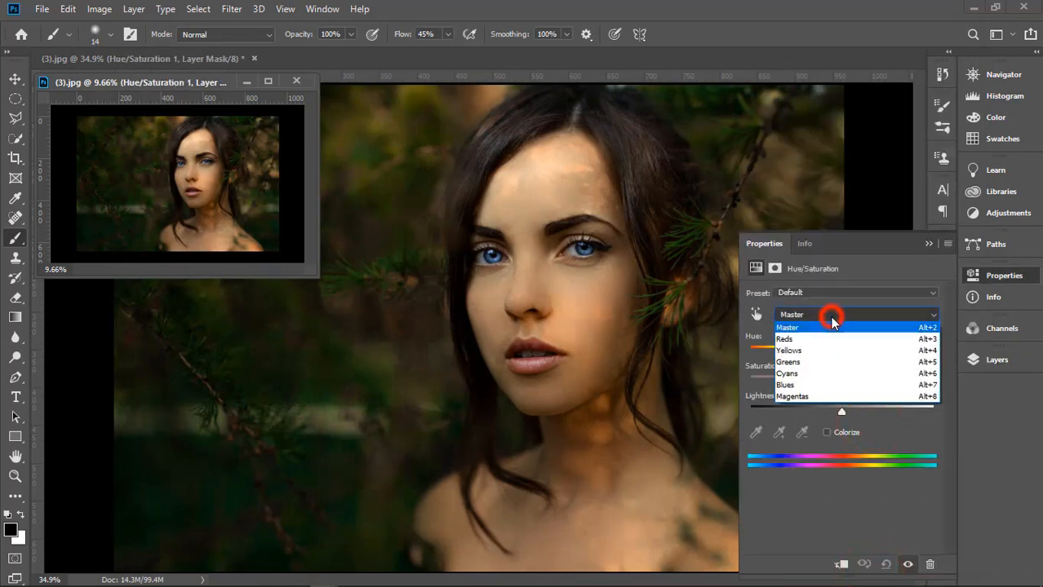
pyautogui.click(824, 366)
pyautogui.moveTo(841, 411); pyautogui.dragTo(808, 414)
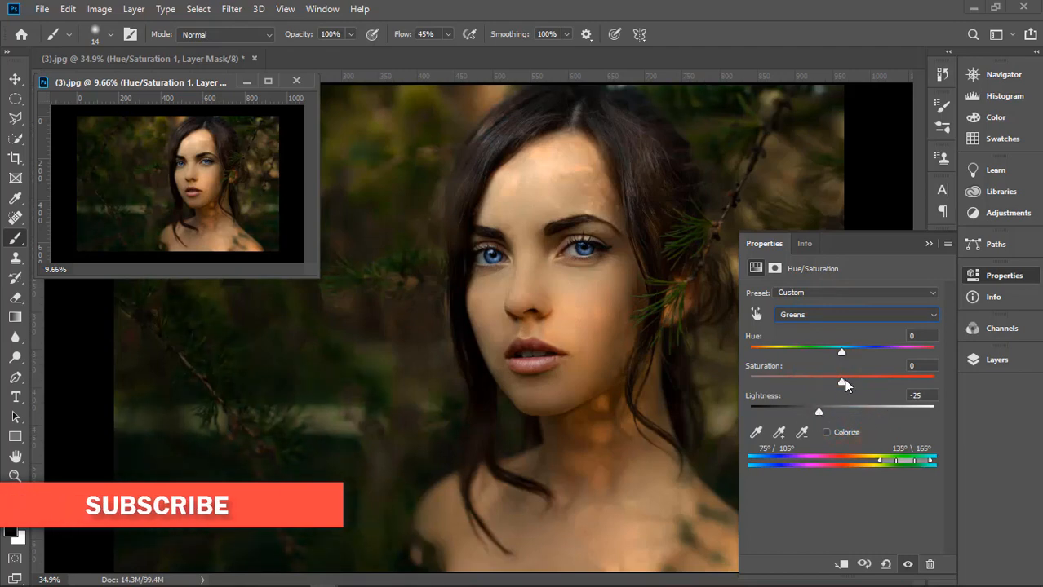
pyautogui.moveTo(895, 374); pyautogui.dragTo(859, 381)
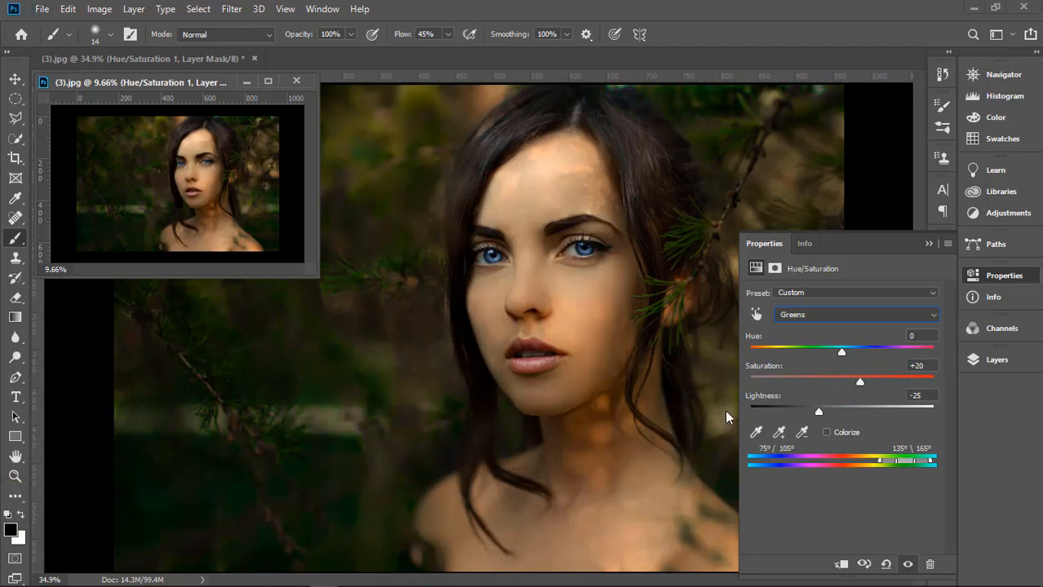
# Fine-tune the Greens in the Hue/Saturation layer by lowering their hue and slightly raising their lightness.
pyautogui.moveTo(843, 353); pyautogui.dragTo(825, 352)
pyautogui.moveTo(857, 355); pyautogui.dragTo(821, 355)
pyautogui.moveTo(812, 416); pyautogui.dragTo(829, 415)
# Adjust the Master range of the Hue/Saturation layer to Hue -6, Saturation +7 and Lightness +4.
pyautogui.click(830, 316)
pyautogui.click(831, 273)
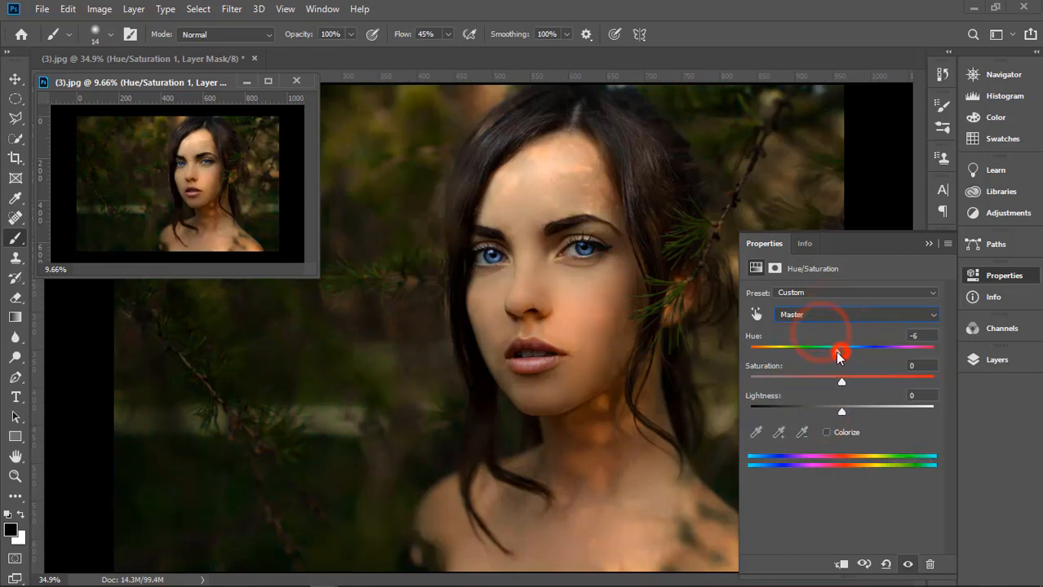
pyautogui.moveTo(841, 412); pyautogui.dragTo(853, 385)
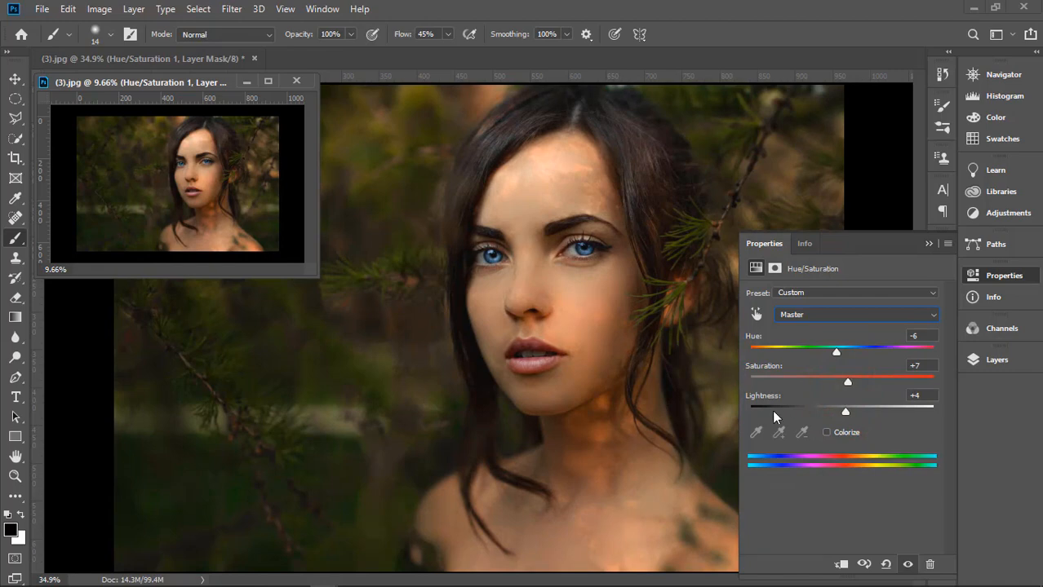
pyautogui.click(928, 243)
# Add a Levels adjustment layer with black input 2, white input 235 and slightly darkened midtones.
pyautogui.click(1011, 356)
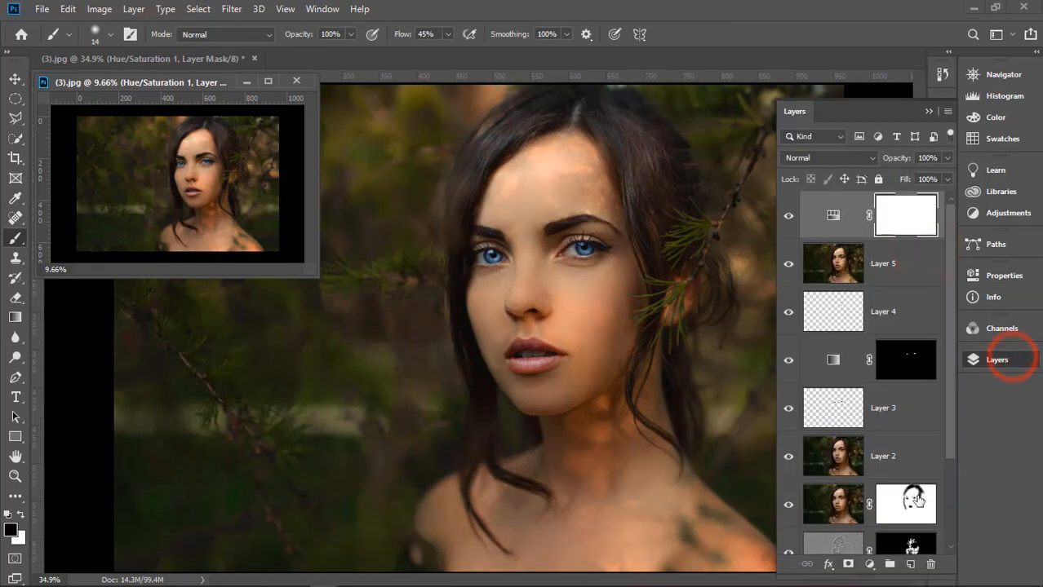
pyautogui.click(869, 564)
pyautogui.click(892, 359)
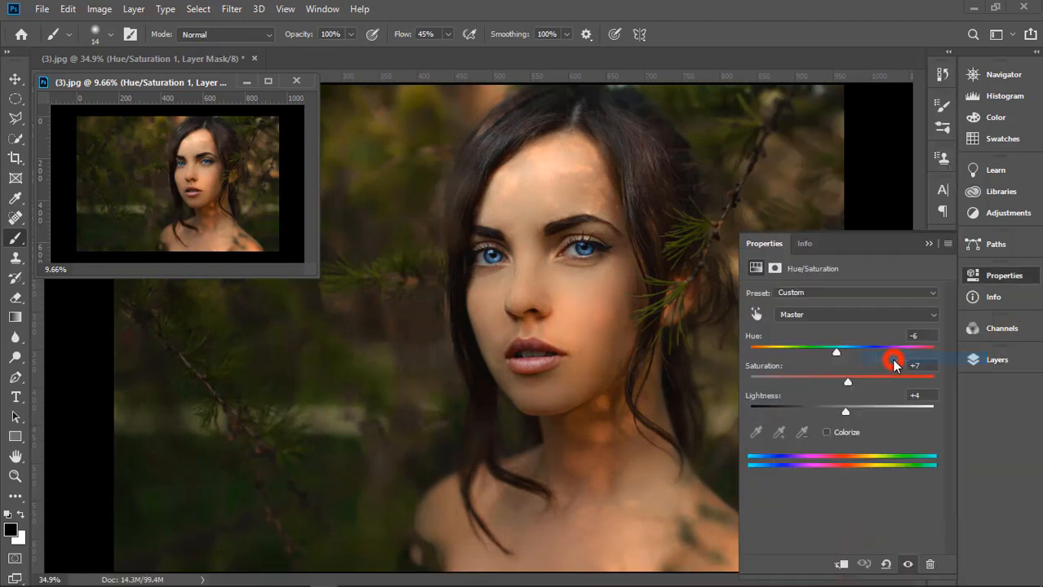
pyautogui.moveTo(854, 406); pyautogui.dragTo(856, 405)
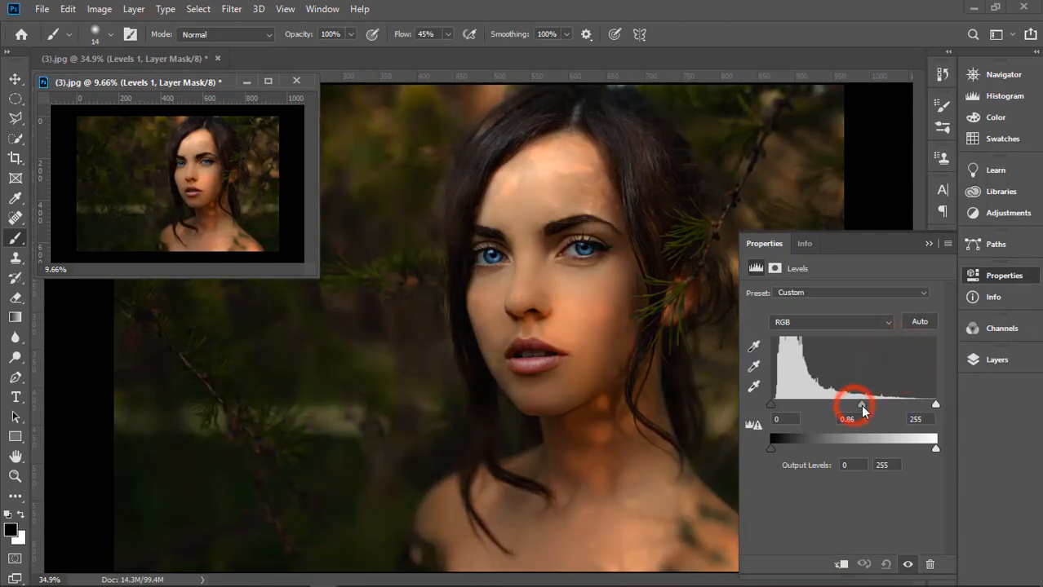
pyautogui.moveTo(935, 405); pyautogui.dragTo(923, 405)
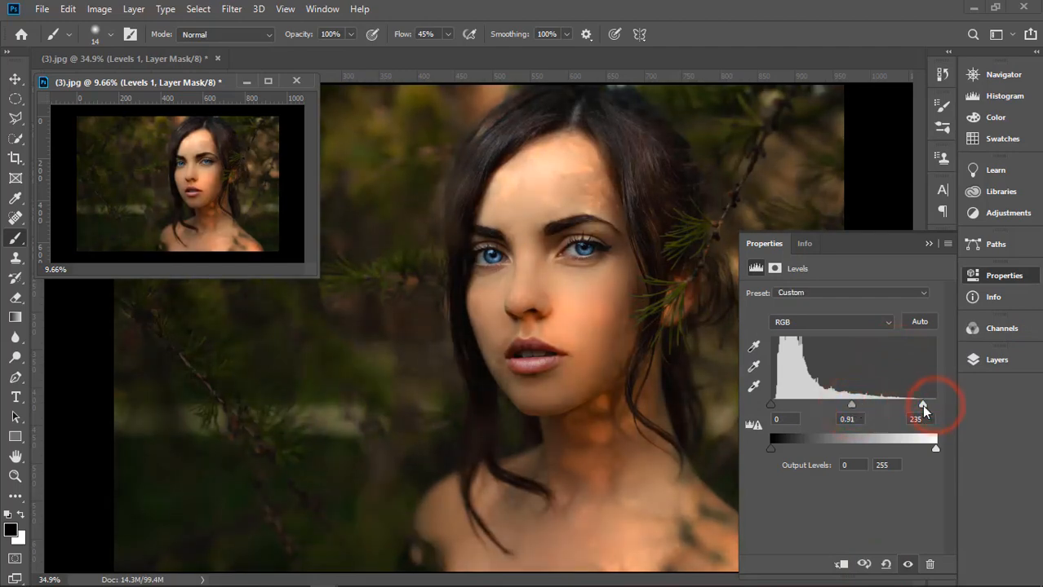
pyautogui.moveTo(852, 407); pyautogui.dragTo(850, 403)
pyautogui.moveTo(771, 403); pyautogui.dragTo(779, 405)
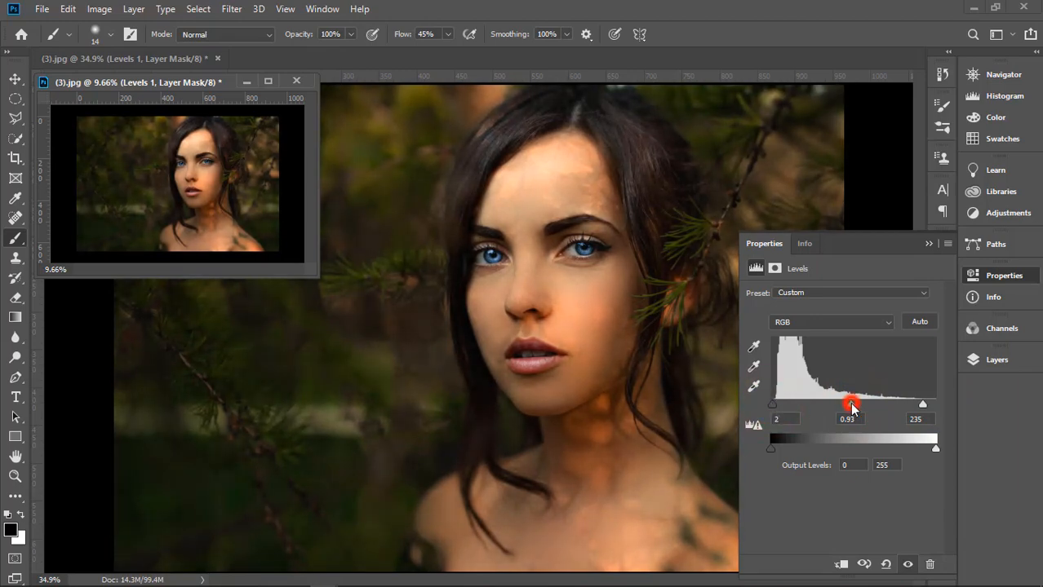
pyautogui.moveTo(851, 404); pyautogui.dragTo(853, 406)
pyautogui.click(852, 405)
pyautogui.click(925, 249)
# Compare the portrait with and without the Levels adjustment and examine the skin and face up close.
pyautogui.click(972, 359)
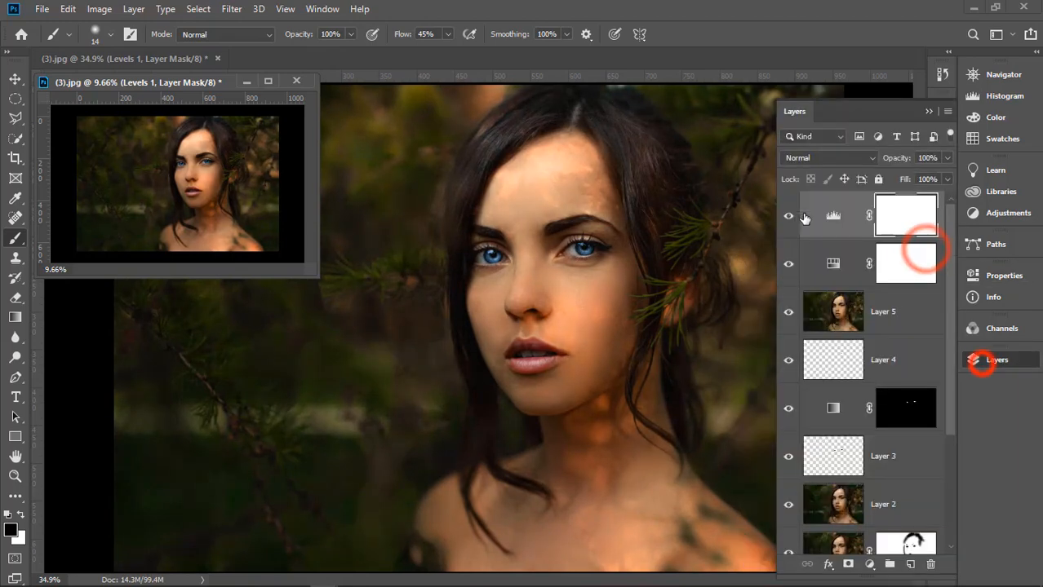
pyautogui.click(788, 215)
pyautogui.click(788, 215)
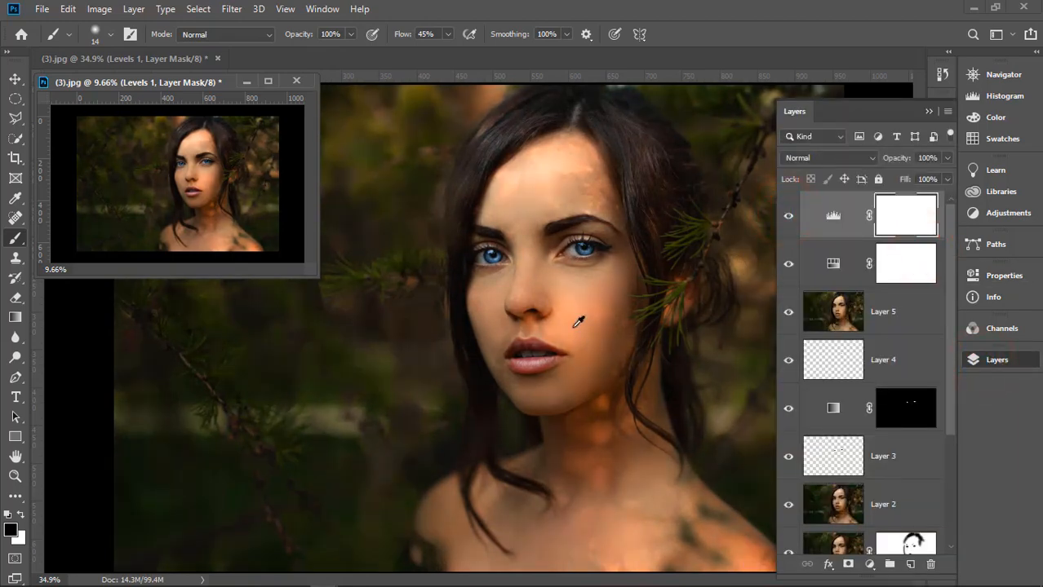
pyautogui.scroll(3, 289, 203)
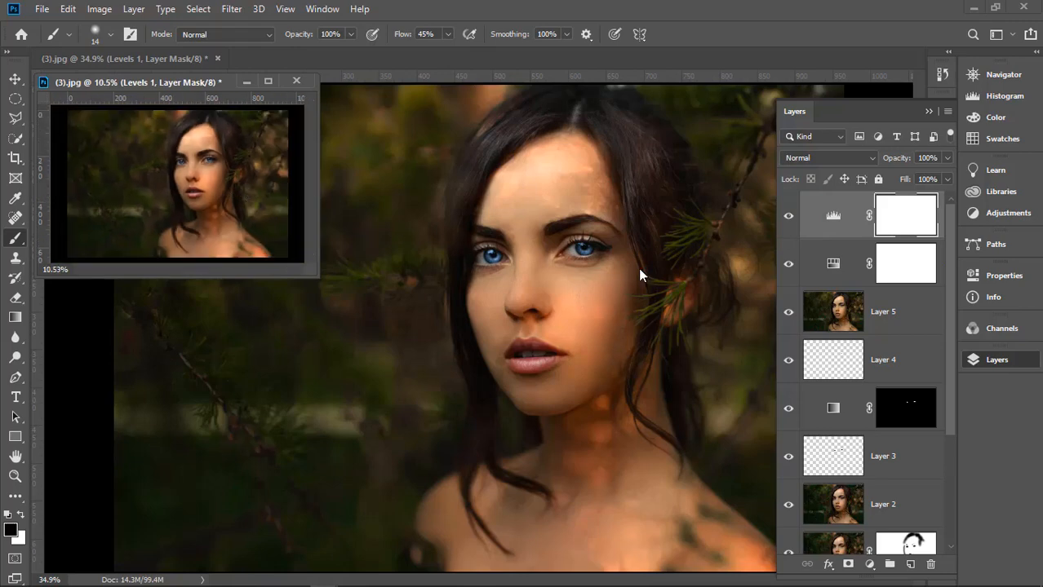
pyautogui.scroll(5, 638, 267)
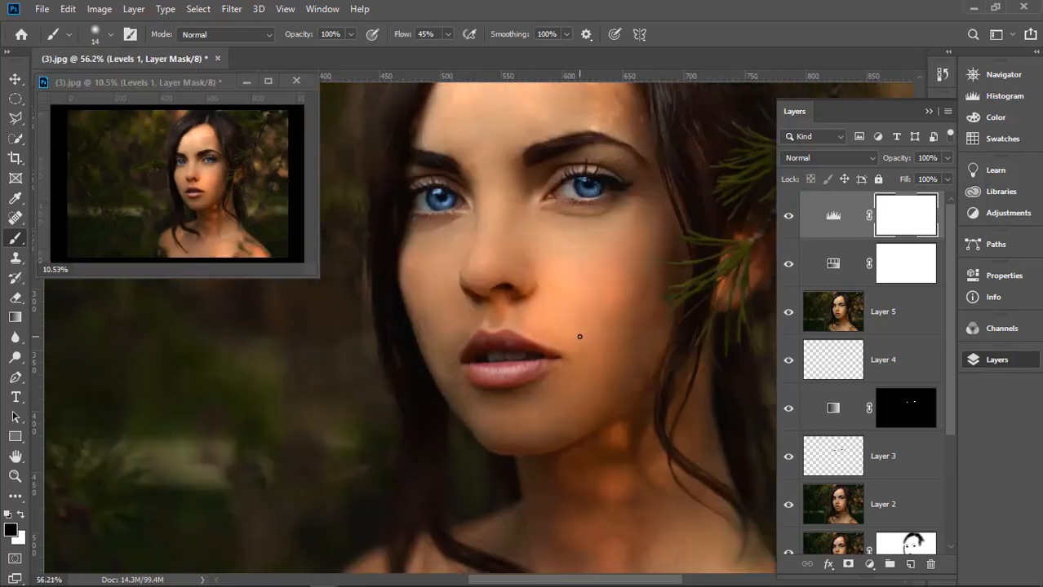
pyautogui.scroll(-5, 579, 336)
pyautogui.scroll(2, 587, 337)
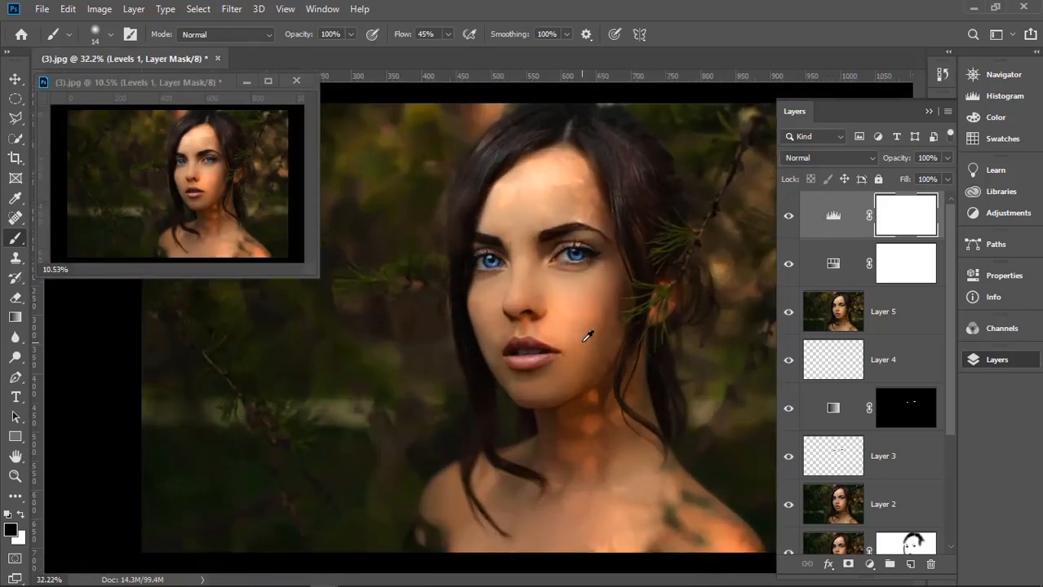
pyautogui.scroll(4, 587, 336)
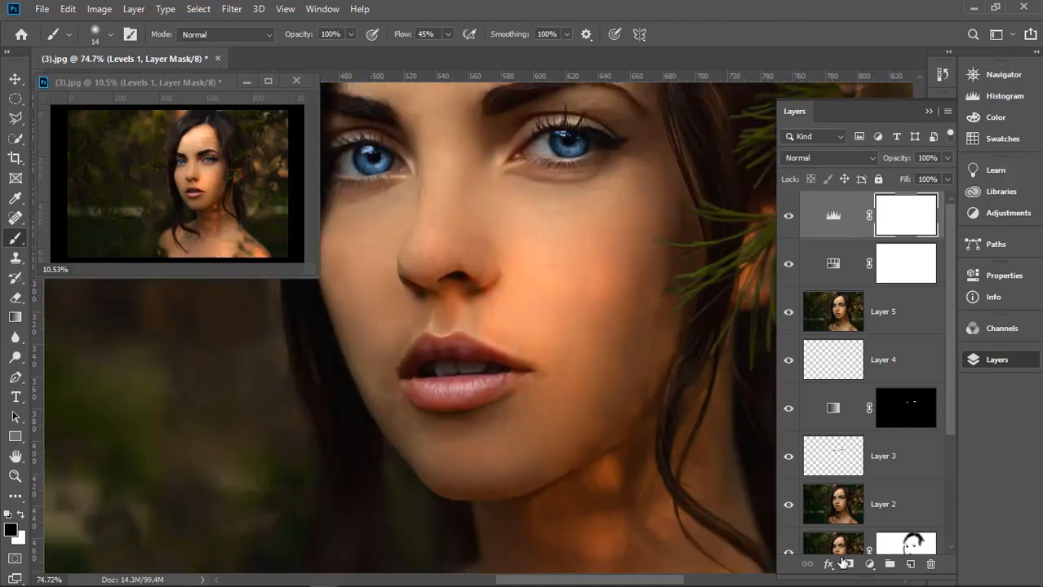
# Stamp the visible layers into a new layer and add a Curves layer raising input 130 to output 154, with black point input 5.
pyautogui.hotkey('ctrl', 'alt', 'shift', 'e')
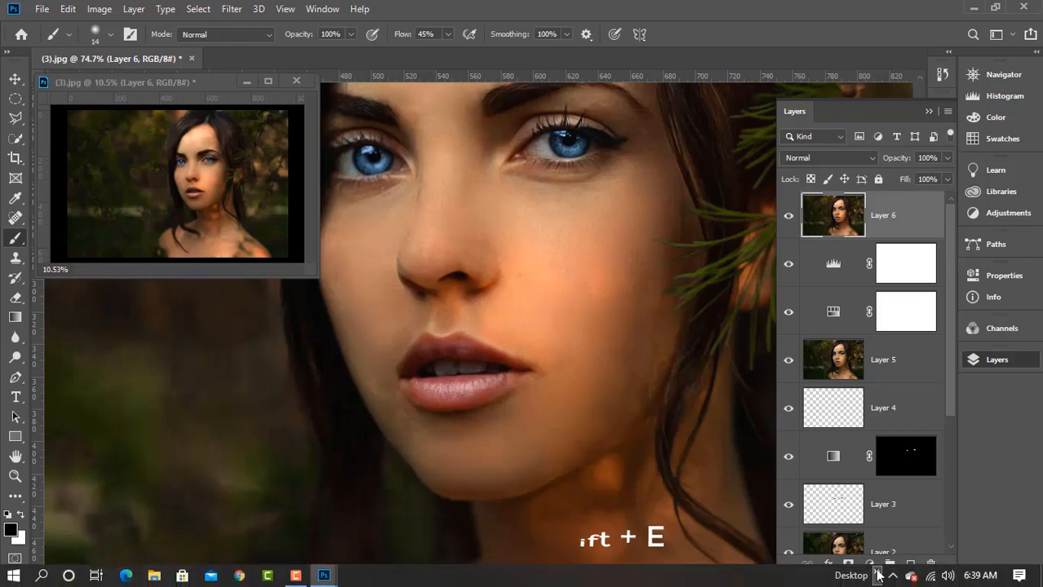
pyautogui.click(869, 564)
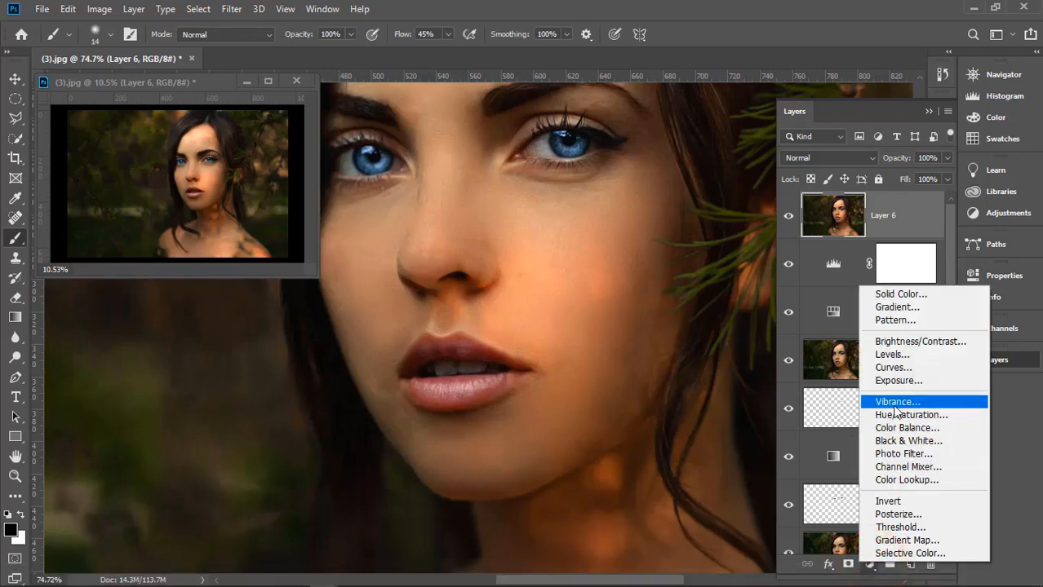
pyautogui.click(894, 368)
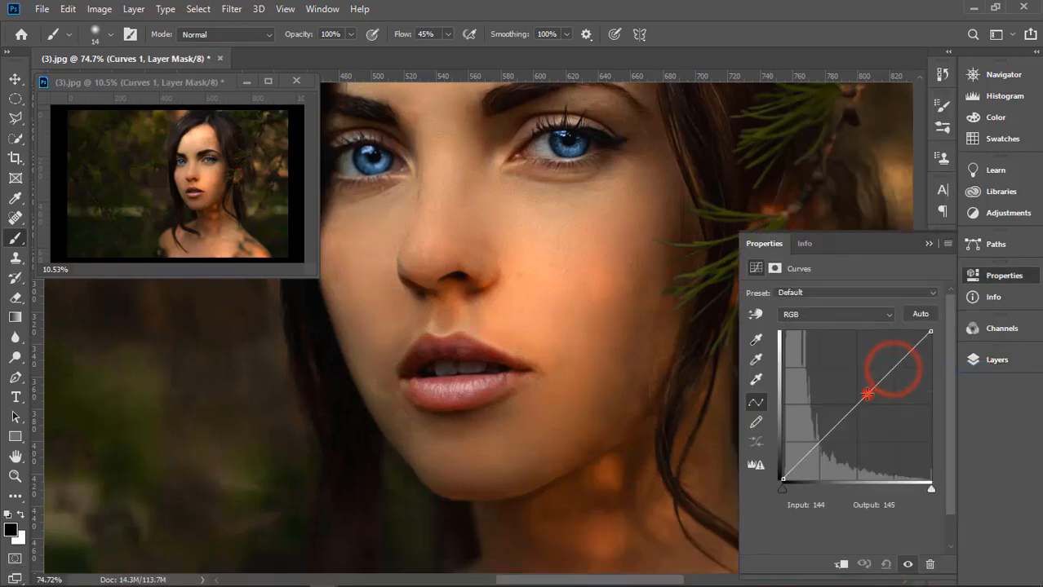
pyautogui.moveTo(868, 392); pyautogui.dragTo(857, 390)
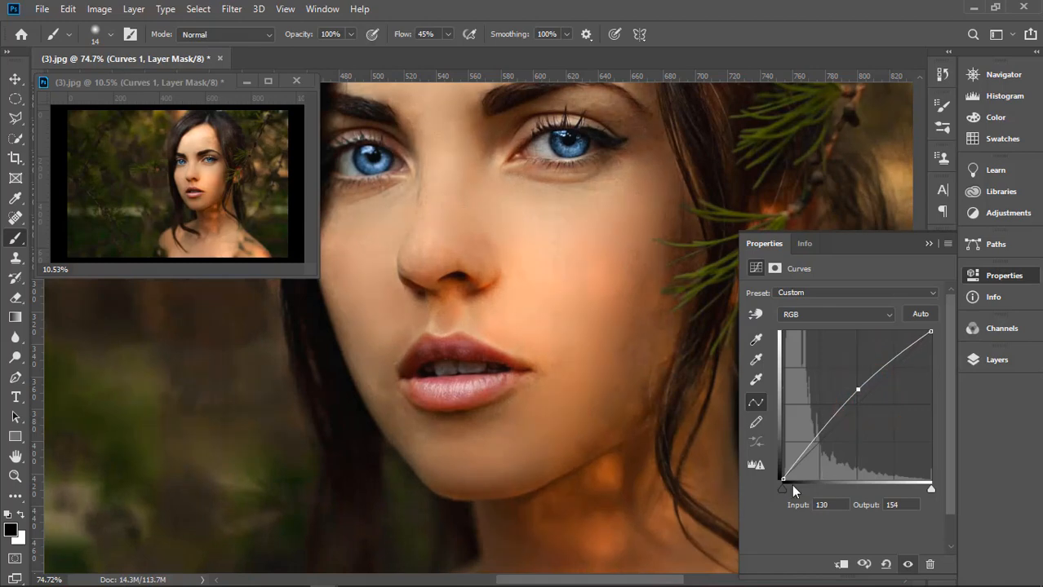
pyautogui.moveTo(783, 490); pyautogui.dragTo(783, 488)
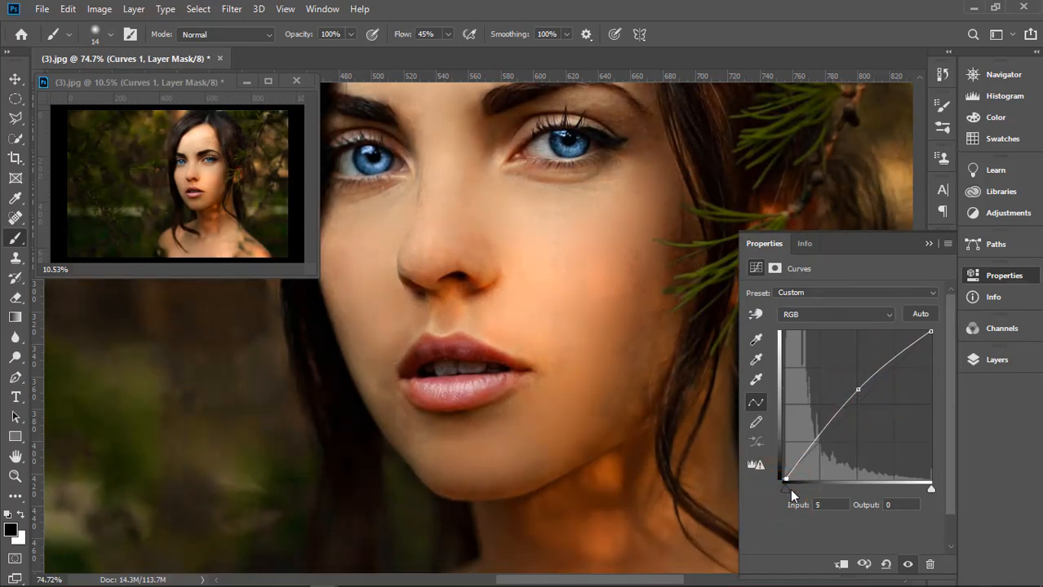
pyautogui.click(928, 244)
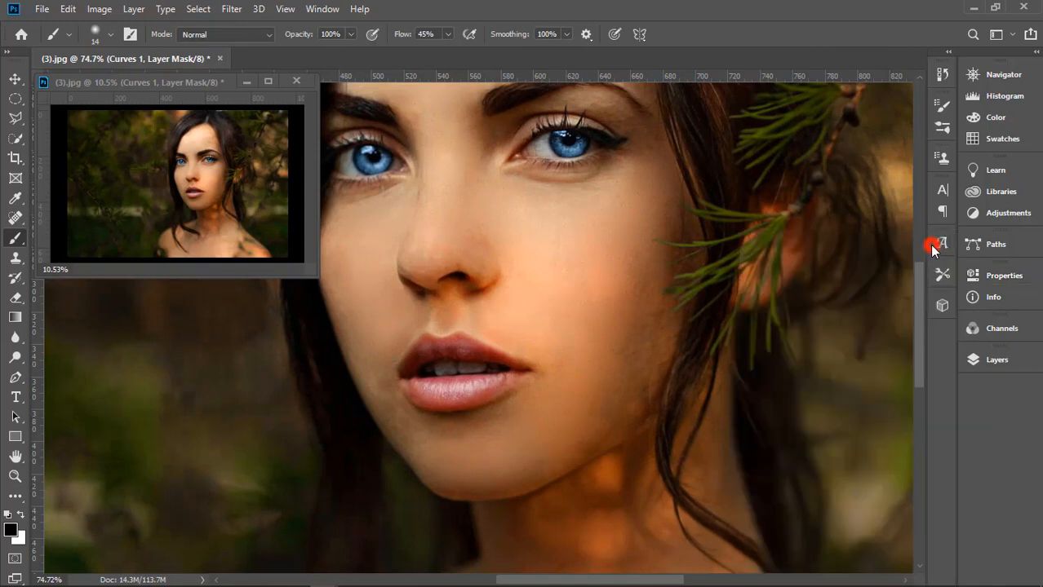
# Dock the floating preview window as a document tab and return to the main view of the full portrait.
pyautogui.scroll(-5, 593, 367)
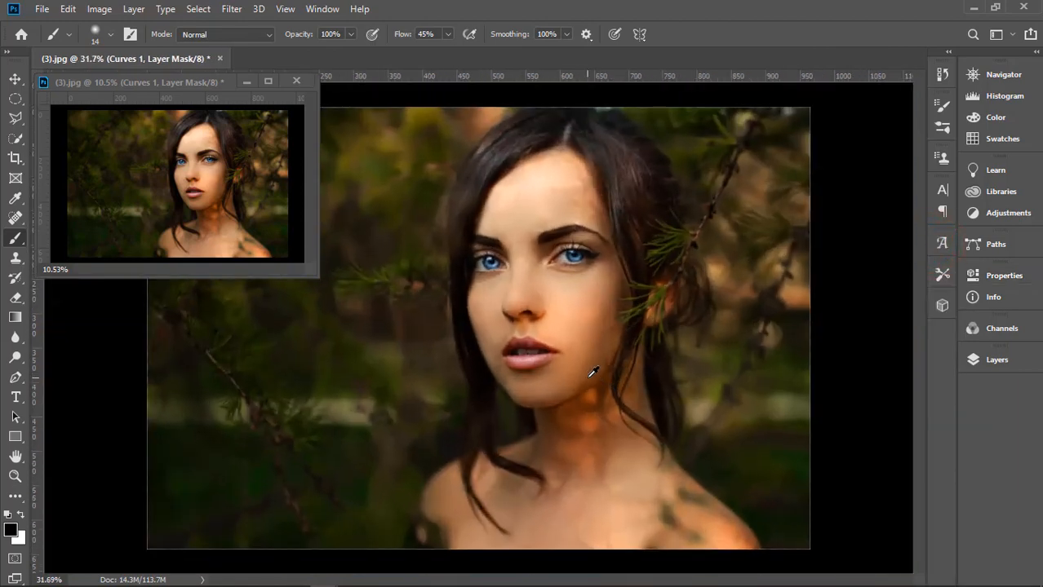
pyautogui.moveTo(209, 80); pyautogui.dragTo(386, 56)
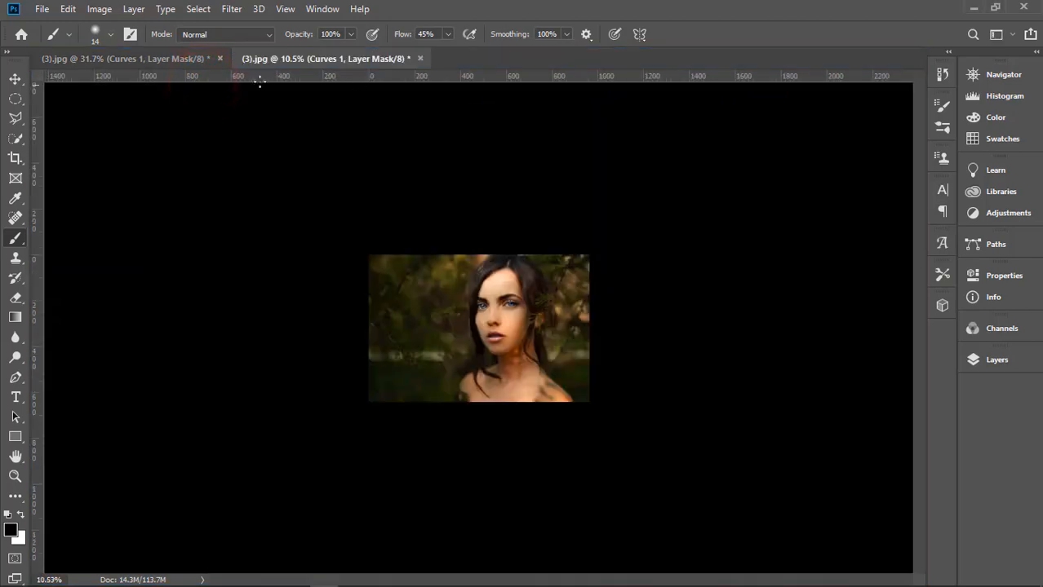
pyautogui.click(173, 57)
# Stamp all visible layers into a new top layer and delete every layer between it and the Background.
pyautogui.click(974, 358)
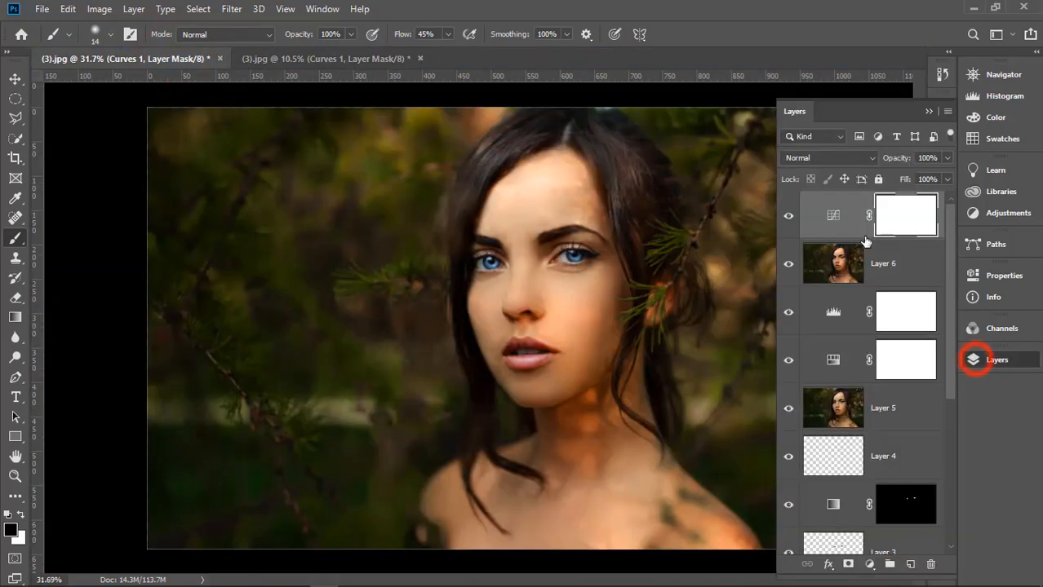
pyautogui.hotkey('ctrl', 'shift', 'alt', 'e')
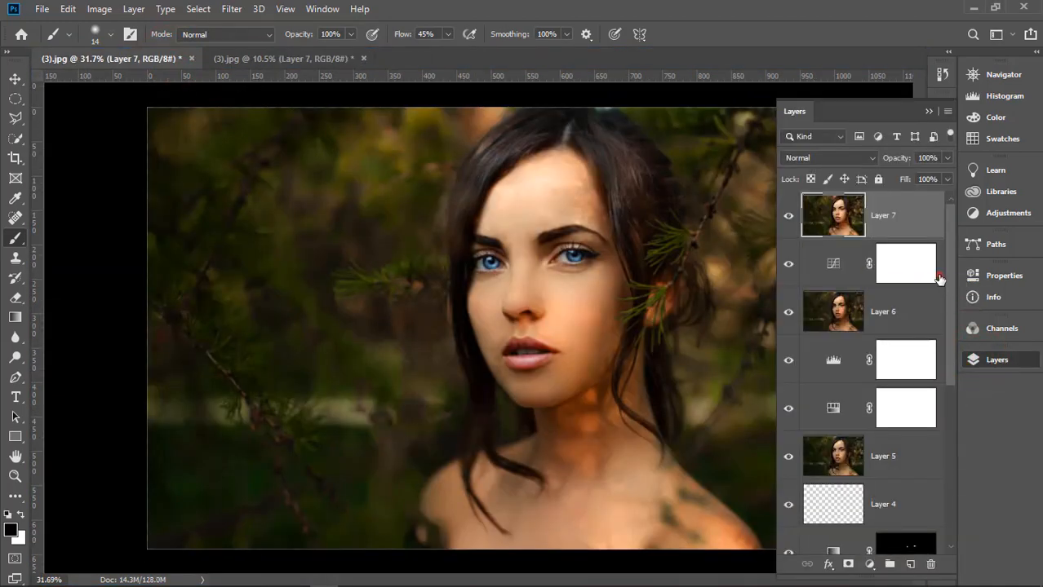
pyautogui.click(938, 275)
pyautogui.scroll(-5, 880, 478)
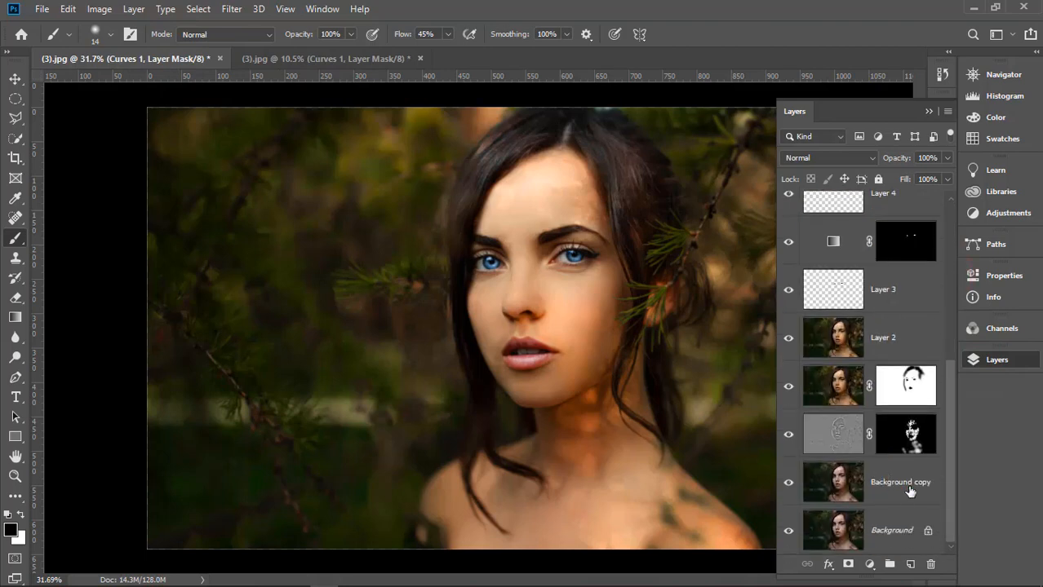
pyautogui.keyDown('shift'); pyautogui.click(908, 487); pyautogui.keyUp('shift')
pyautogui.moveTo(907, 487); pyautogui.dragTo(927, 564)
# Compare the original Background with the finished retouch by toggling layer visibility, ending with the stamped top layer selected.
pyautogui.keyDown('alt'); pyautogui.click(788, 266); pyautogui.keyUp('alt')
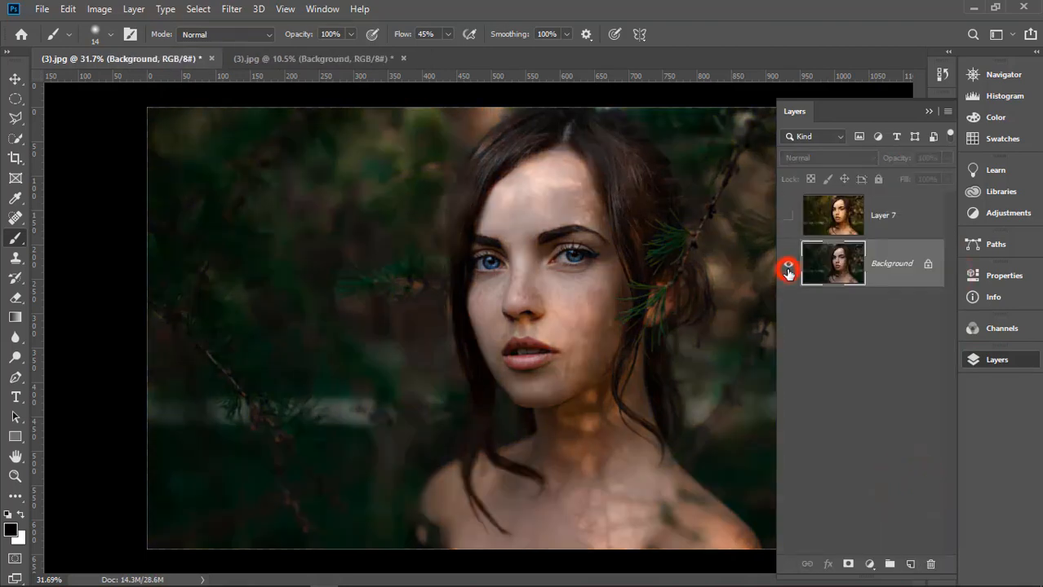
pyautogui.keyDown('alt'); pyautogui.click(787, 267); pyautogui.keyUp('alt')
pyautogui.keyDown('alt'); pyautogui.click(787, 268); pyautogui.keyUp('alt')
pyautogui.keyDown('alt'); pyautogui.click(787, 268); pyautogui.keyUp('alt')
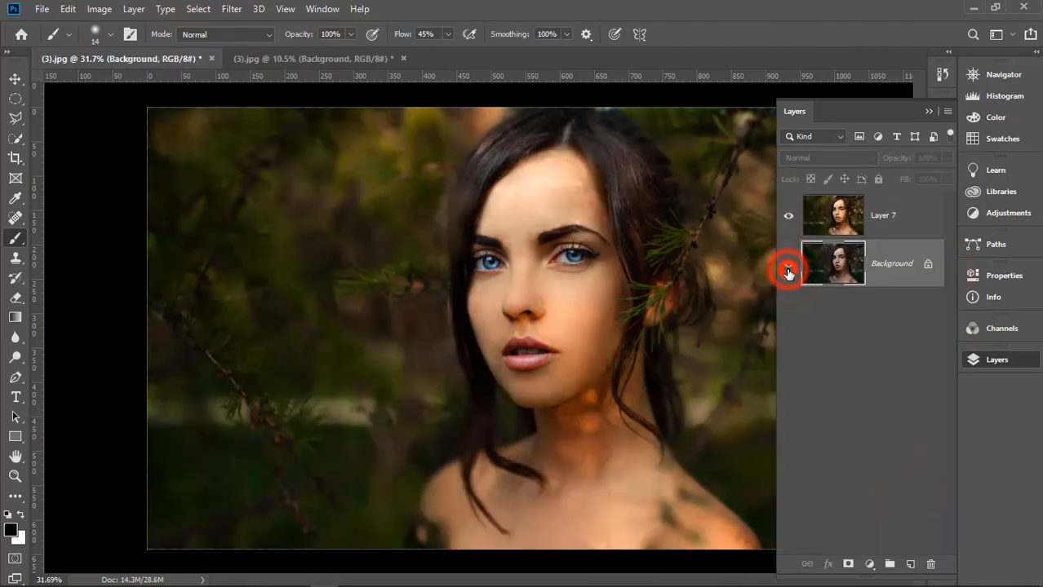
pyautogui.click(897, 217)
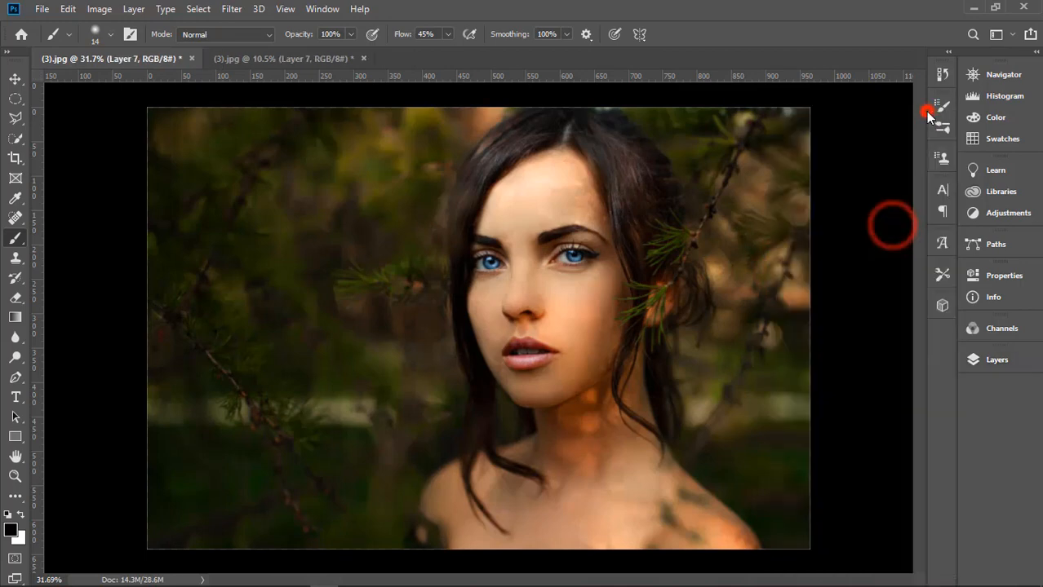